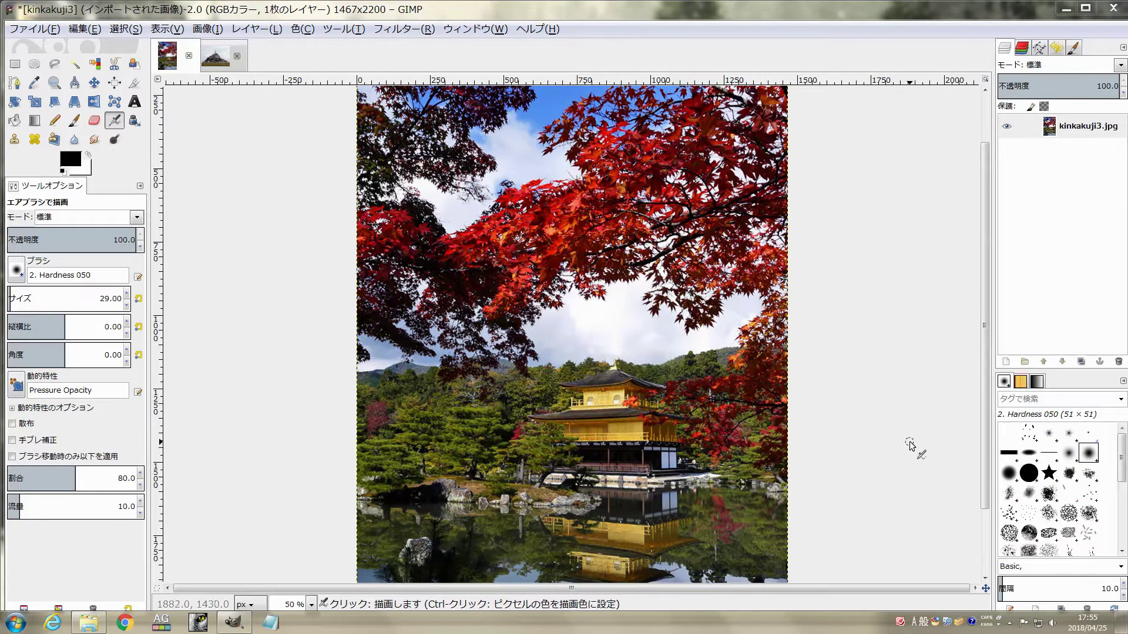
- Duplicate the kinkakuji3.jpg layer with the Layers panel's Duplicate Layer button
left_click(1079, 362)
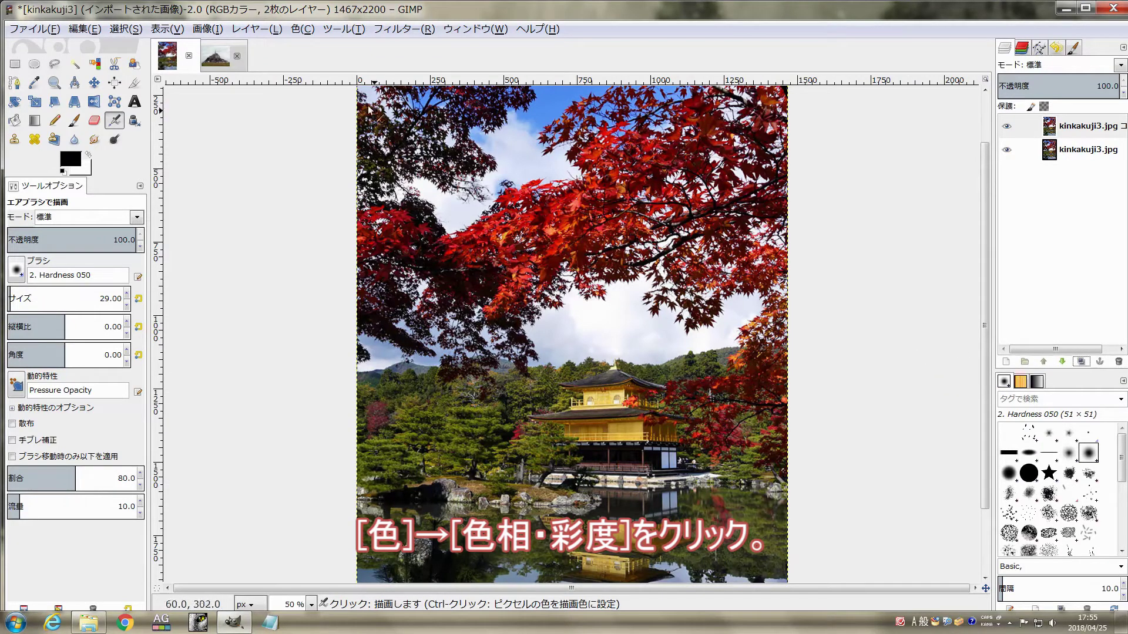
- Apply Hue-Saturation to the copy with Master saturation 100 and Yellow saturation -60
left_click(309, 31)
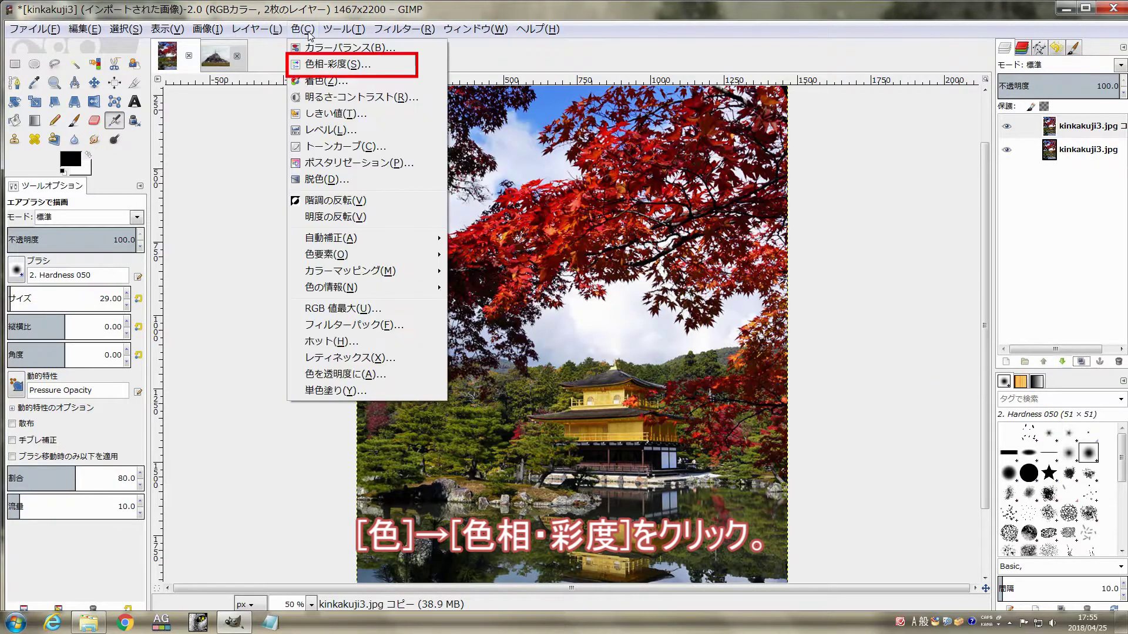
left_click(311, 63)
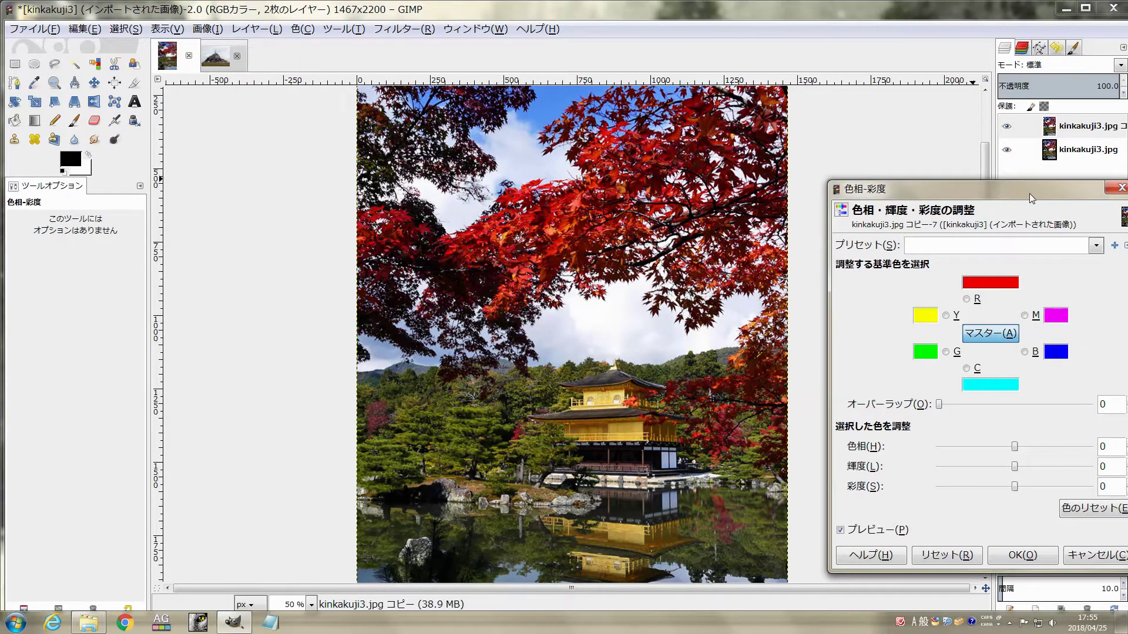
mouse_move(1029, 190)
left_mouse_down()
mouse_move(924, 86)
mouse_move(925, 69)
left_mouse_up()
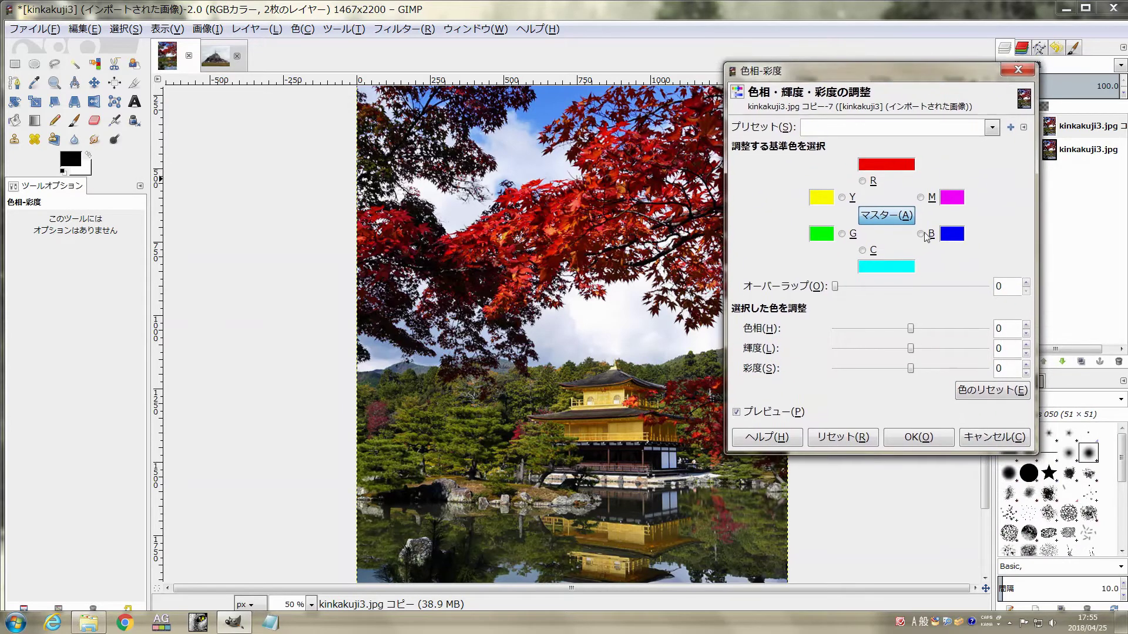
left_click_drag(911, 369, 1037, 407)
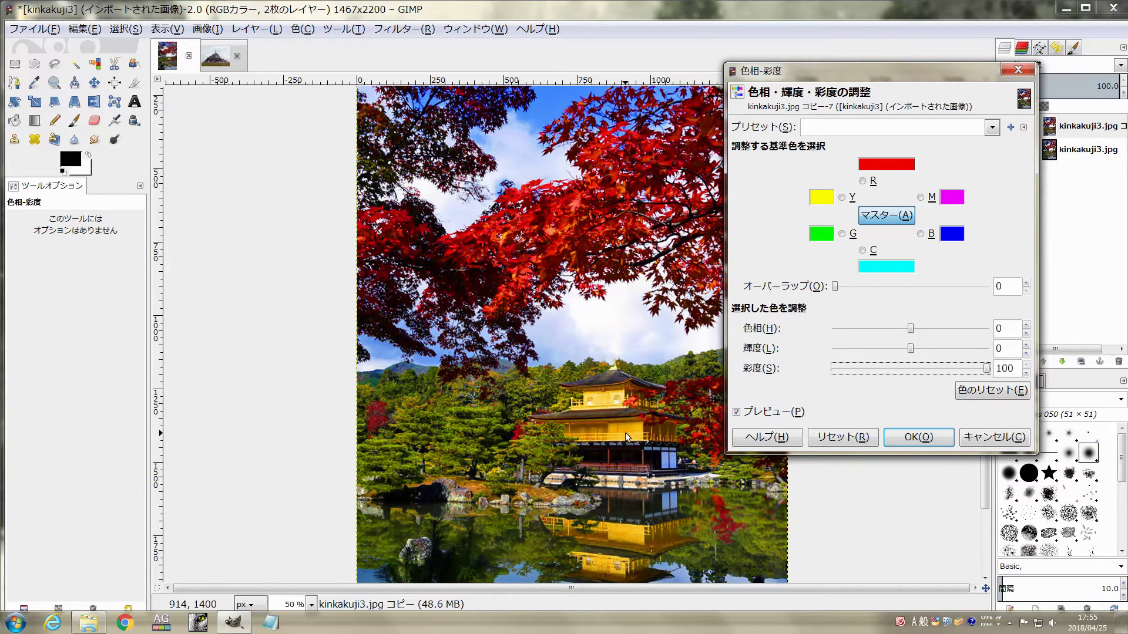
scroll(625, 432, "up", 3)
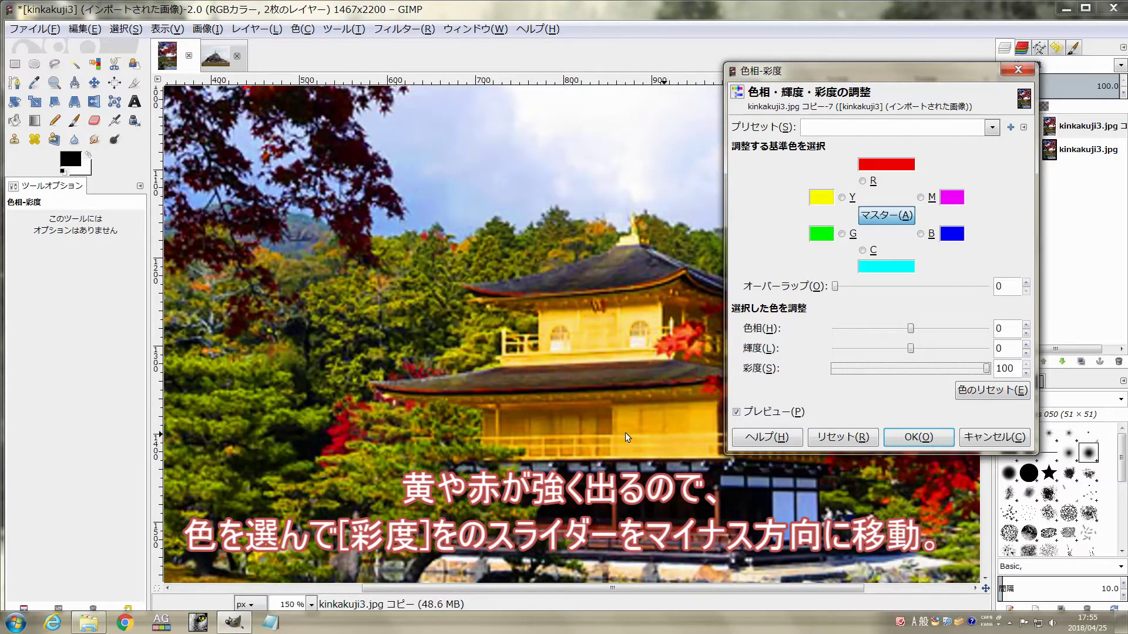
left_click(842, 197)
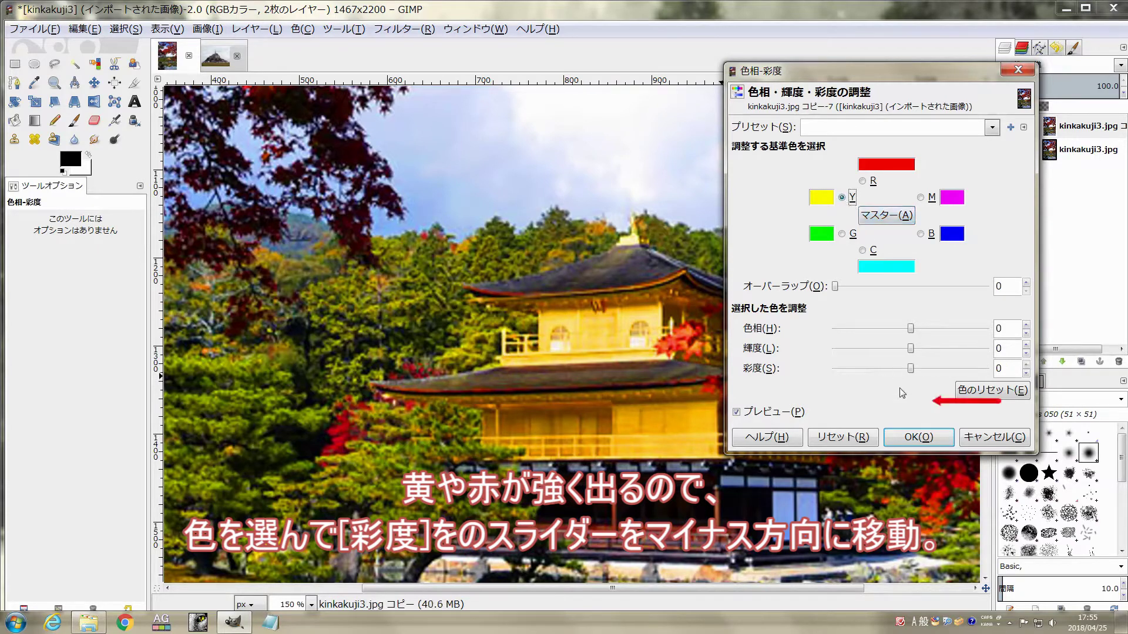
left_click_drag(910, 370, 864, 364)
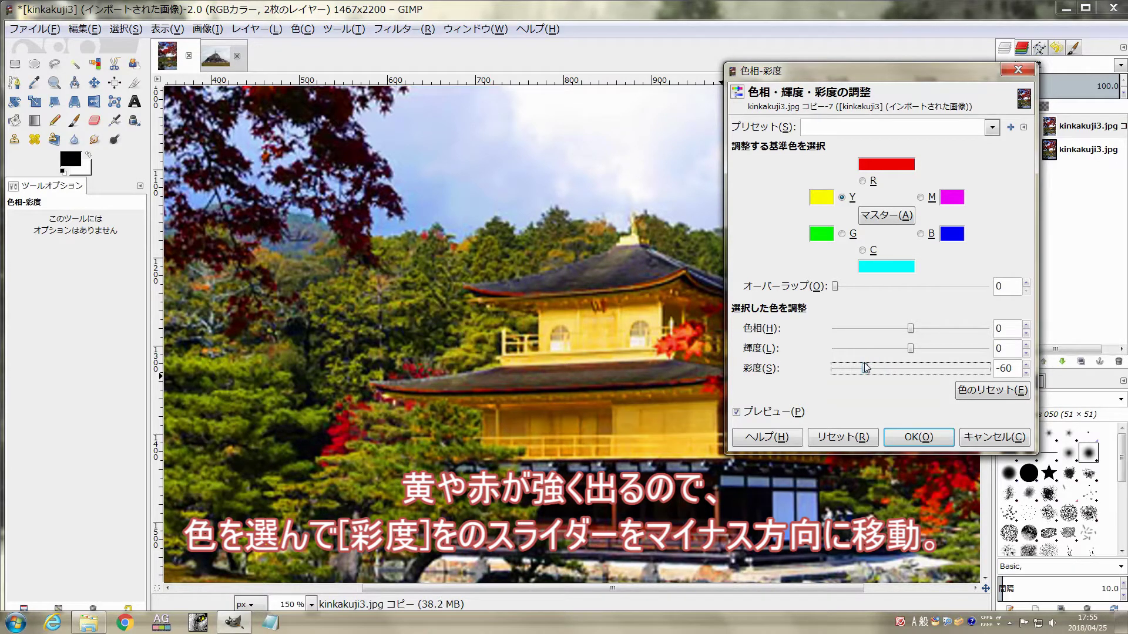
left_click(919, 437)
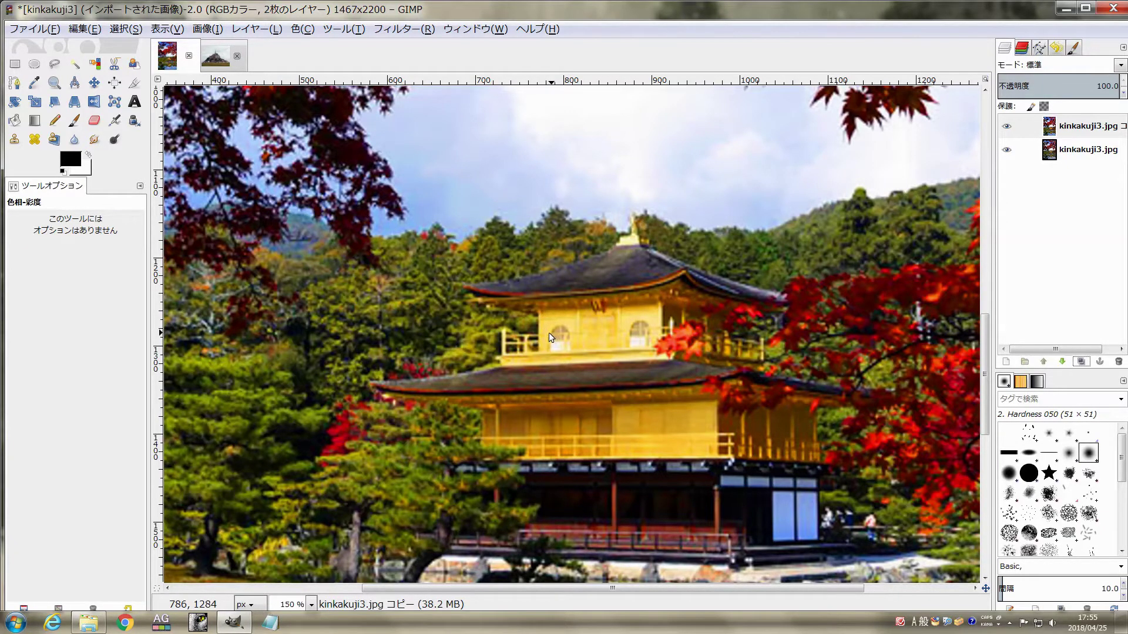
- Choose the Free Select tool with Feather edges enabled
scroll(548, 333, "up", 2)
scroll(522, 333, "down", 2)
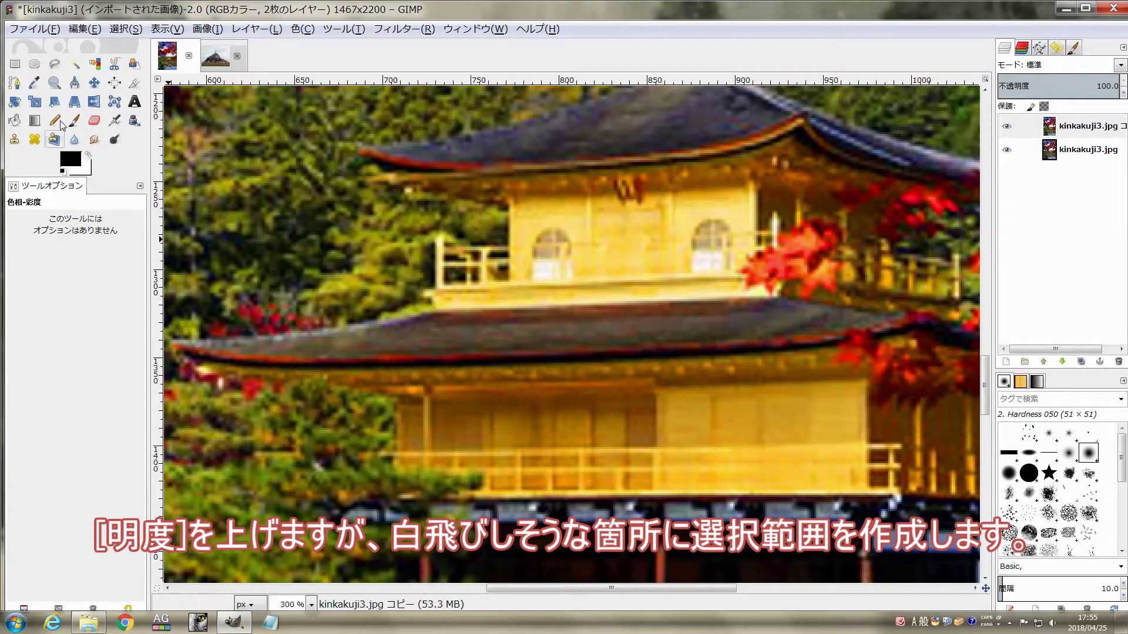
left_click(54, 64)
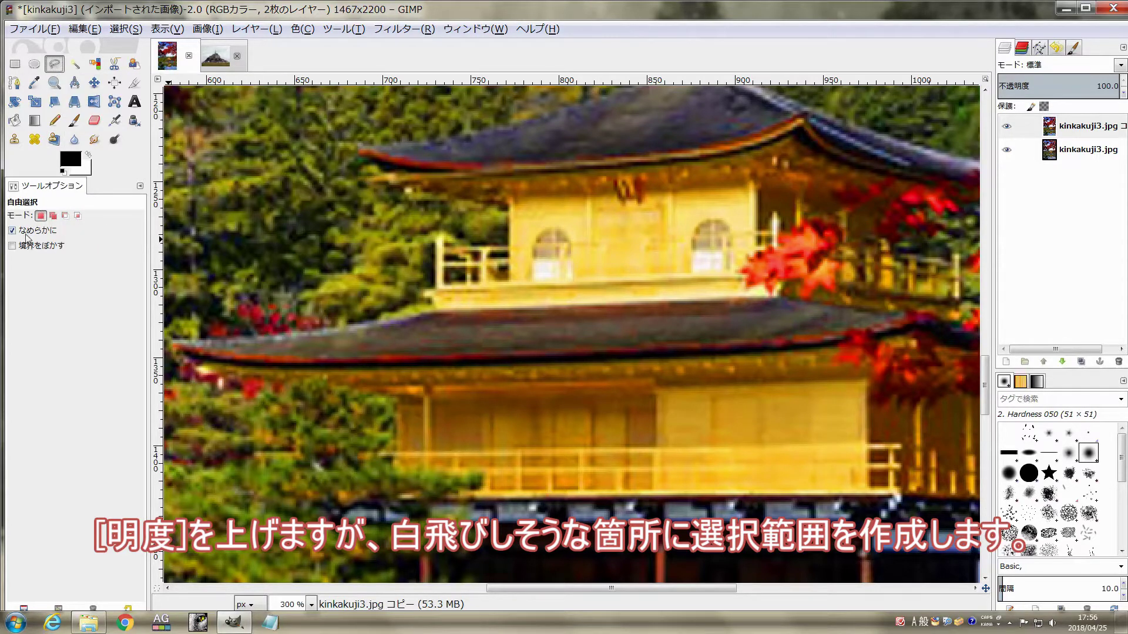
left_click(13, 246)
scroll(65, 268, "down", 4)
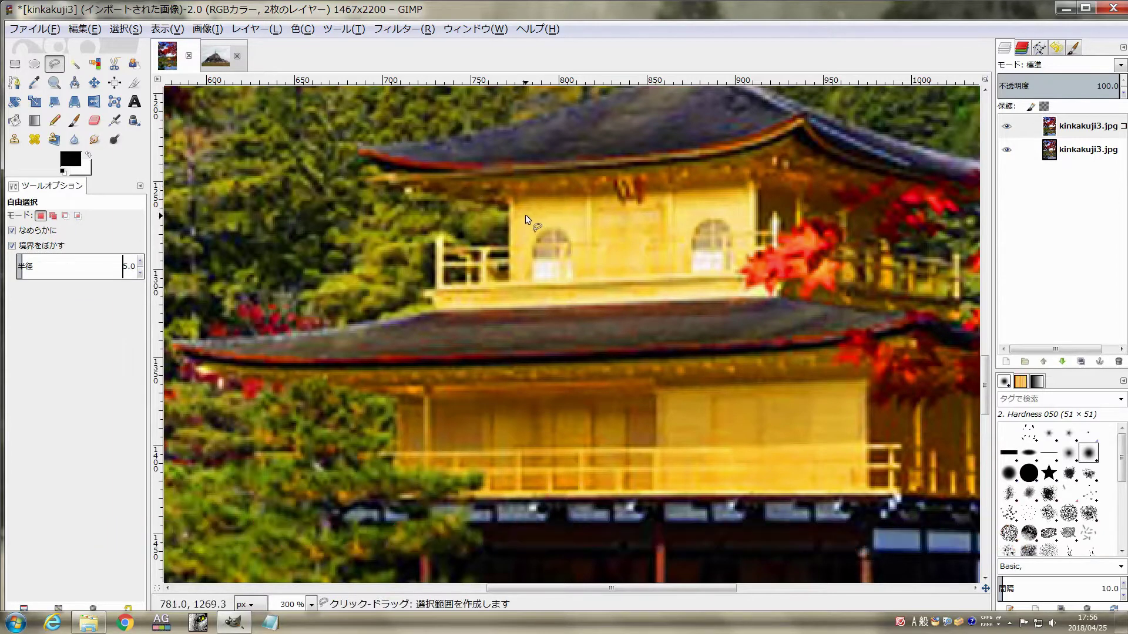
scroll(523, 212, "up", 1, "ctrl")
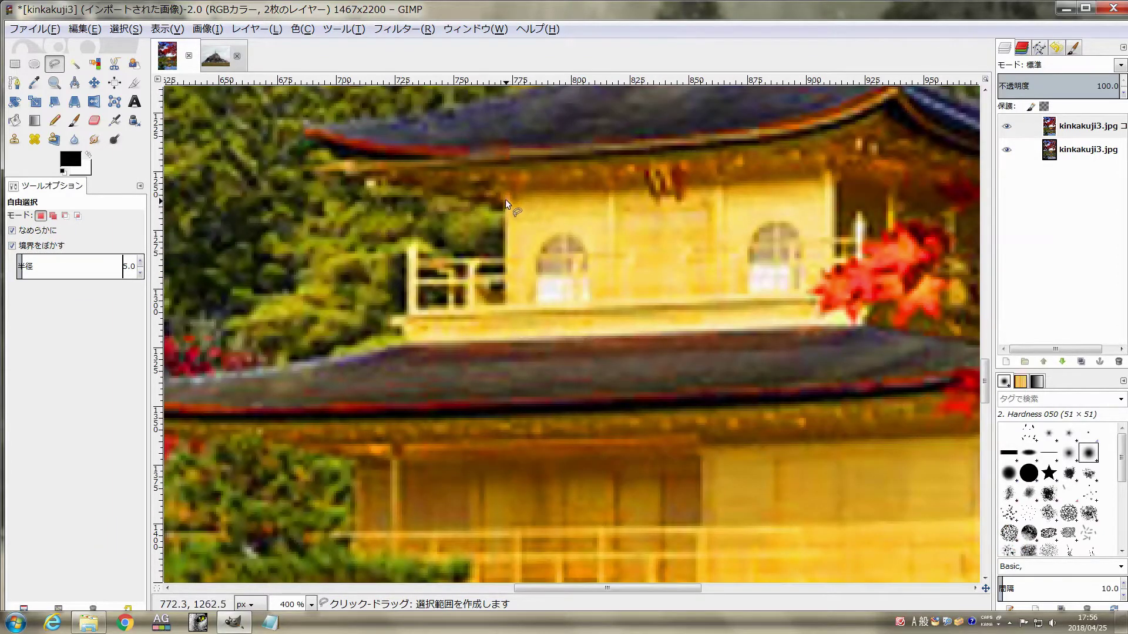
- Outline the upper floor's golden wall and balcony, then confirm the selection
left_click(506, 197)
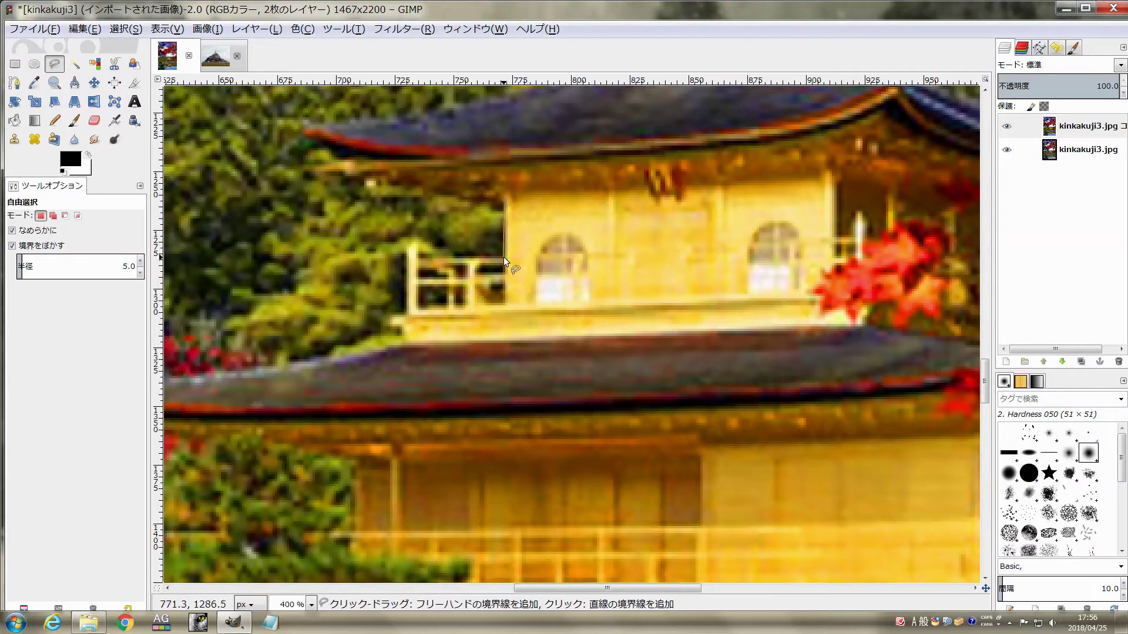
left_click(506, 301)
left_click(411, 308)
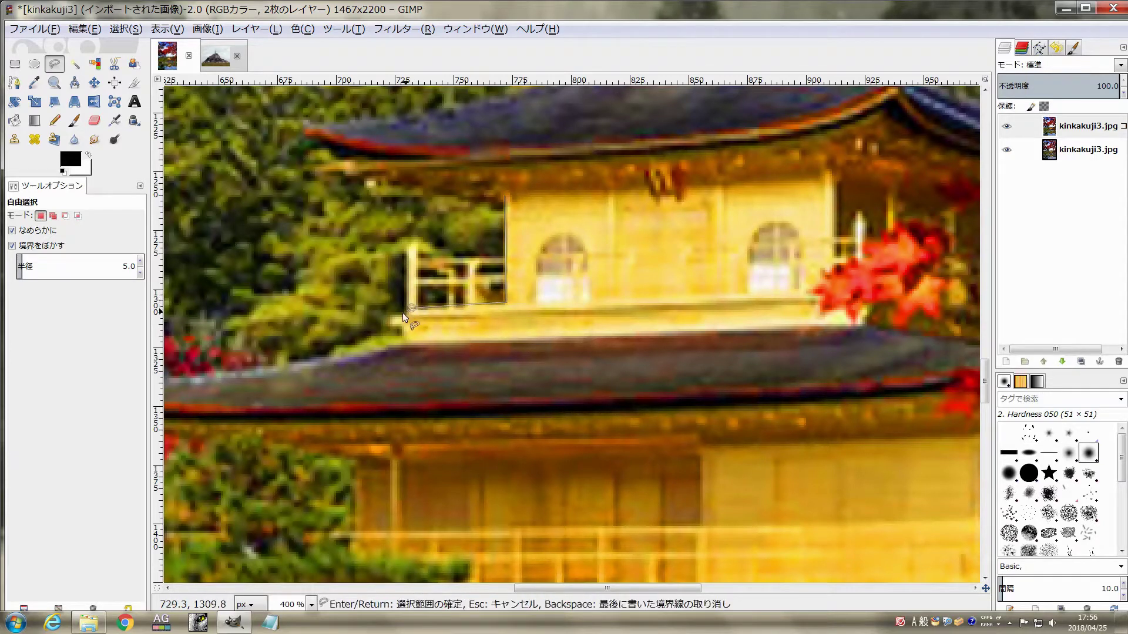
left_click(404, 340)
left_click(850, 326)
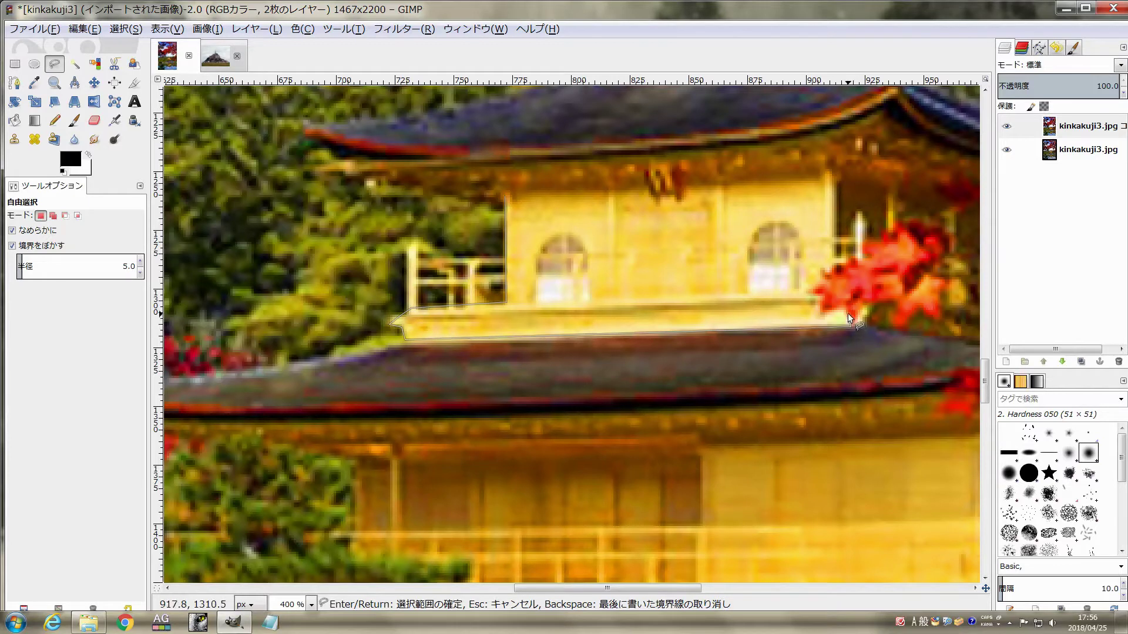
left_click(835, 172)
left_click(716, 180)
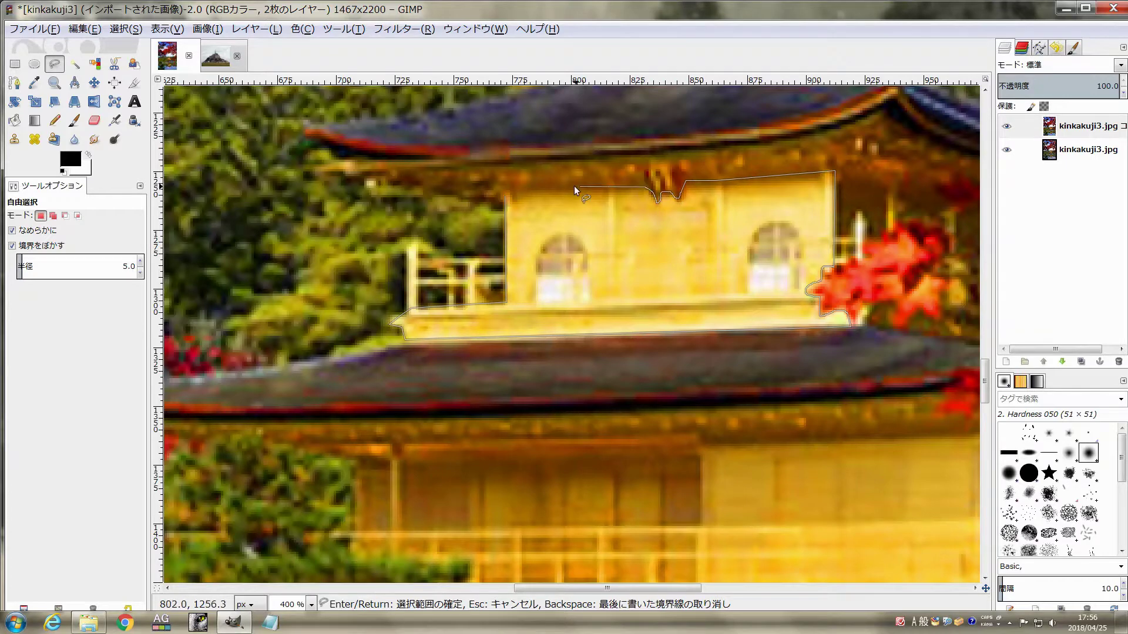
left_click(506, 193)
key("Return")
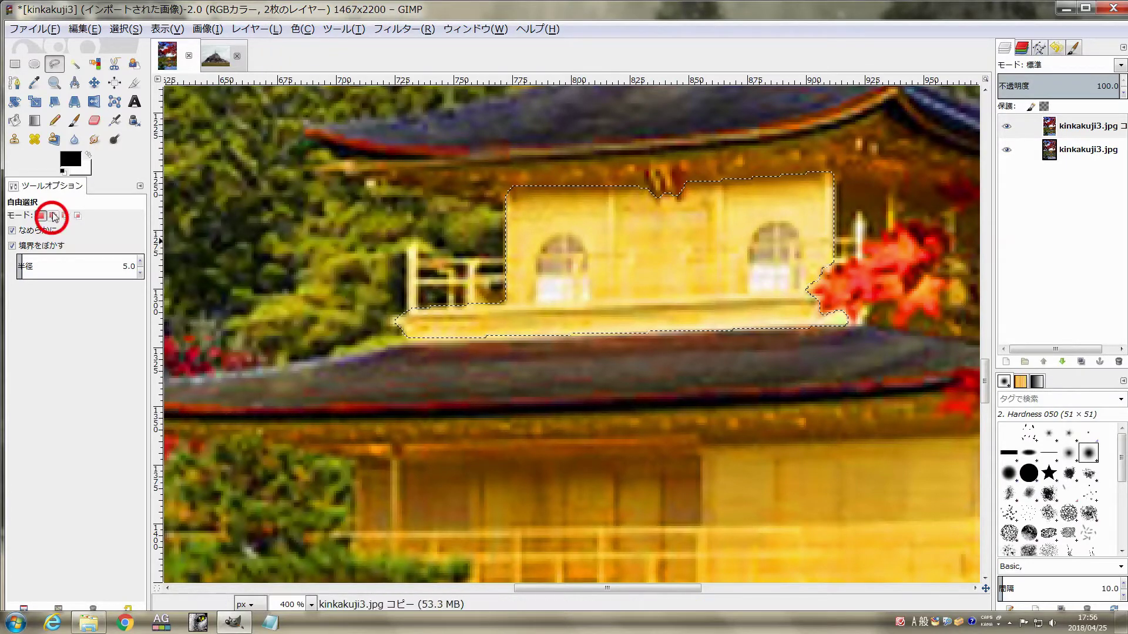
- In Add mode, trace the lower wall's railing bottom and top edge
left_click(54, 215)
scroll(462, 430, "down", 5)
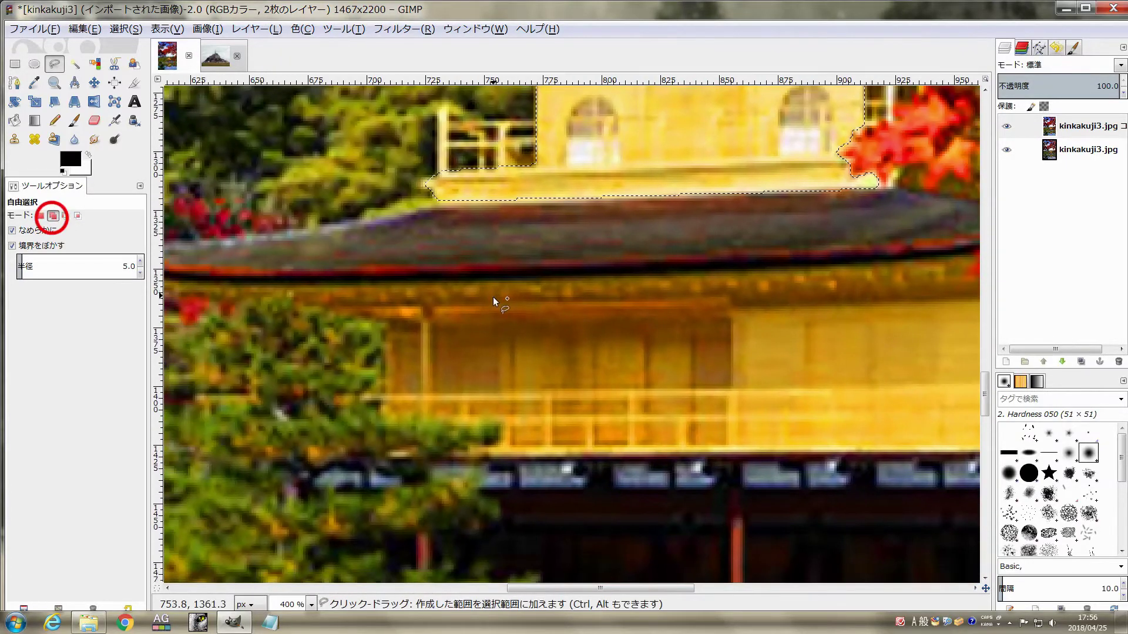
mouse_move(381, 312)
left_mouse_down()
mouse_move(380, 409)
mouse_move(503, 425)
left_mouse_up()
scroll(474, 452, "right", 10)
scroll(473, 452, "down", 2)
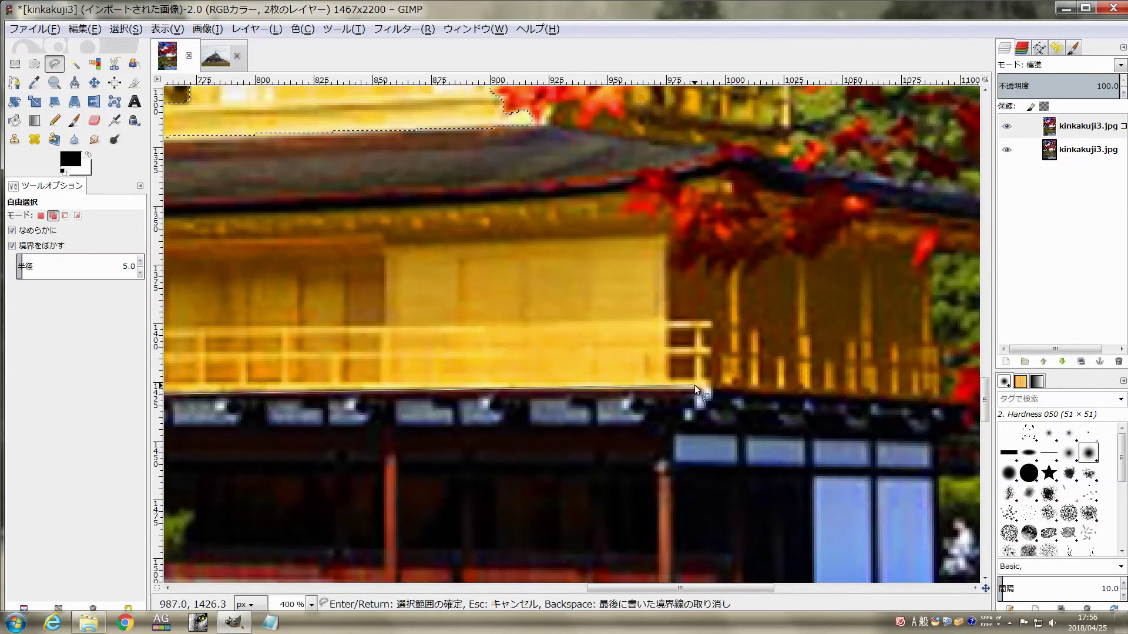
left_click_drag(707, 383, 668, 387)
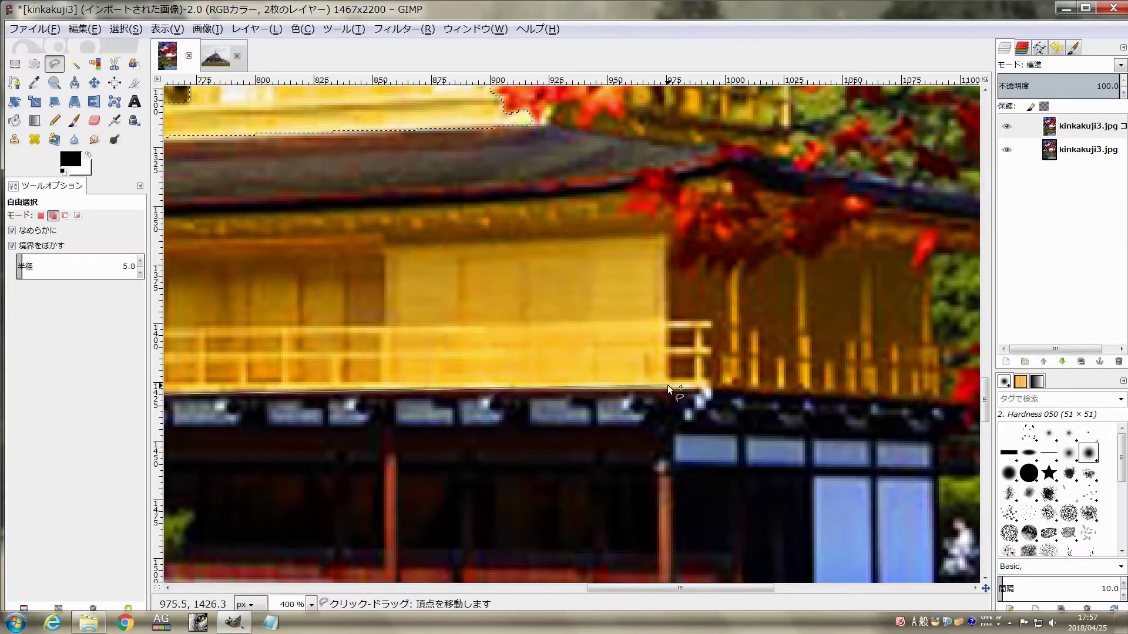
left_click(668, 239)
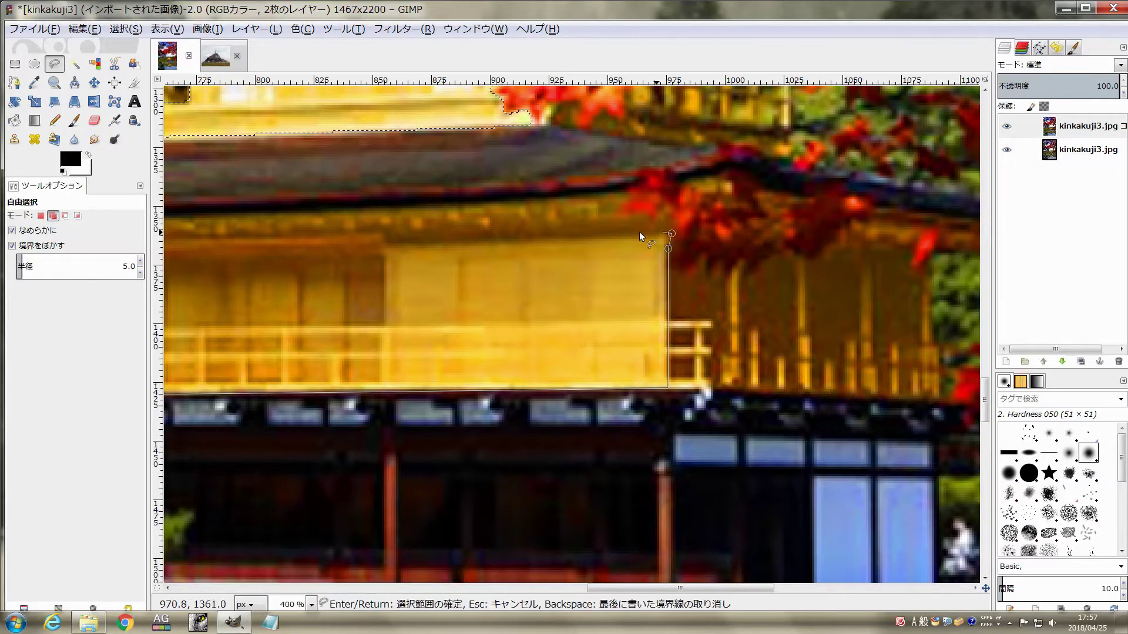
left_click(396, 240)
- Extend the lower-wall outline left to its corner and close it into the selection
scroll(396, 239, "left", 12)
scroll(395, 239, "up", 1)
left_click(817, 269)
left_click(512, 276)
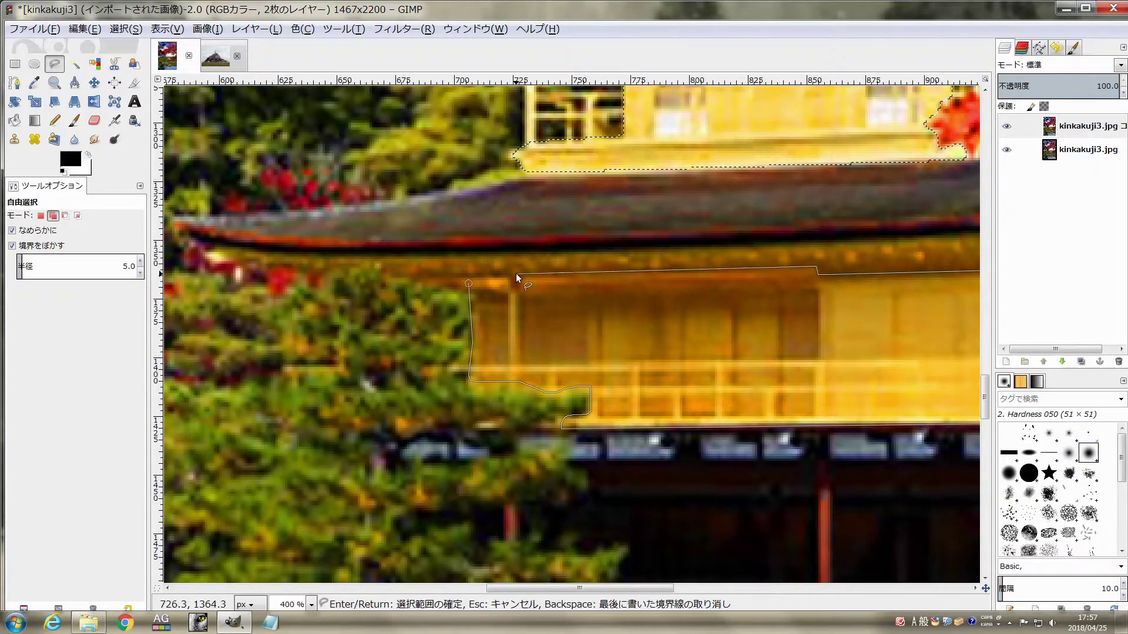
left_click(491, 276)
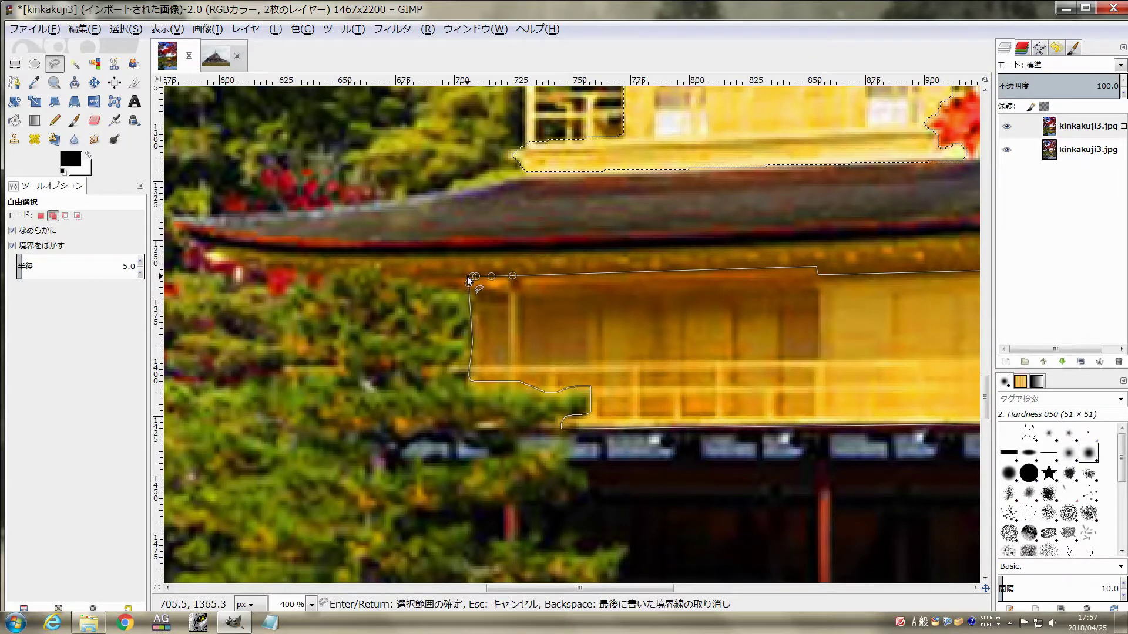
left_click(468, 281)
scroll(492, 284, "down", 2, "ctrl")
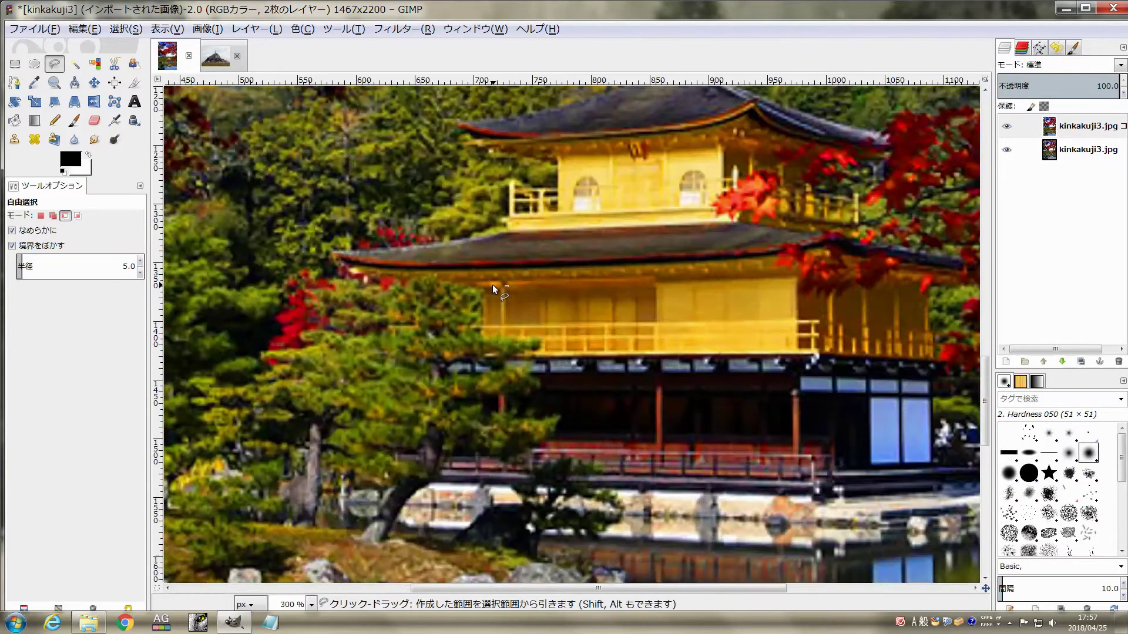
scroll(492, 284, "down", 2, "ctrl")
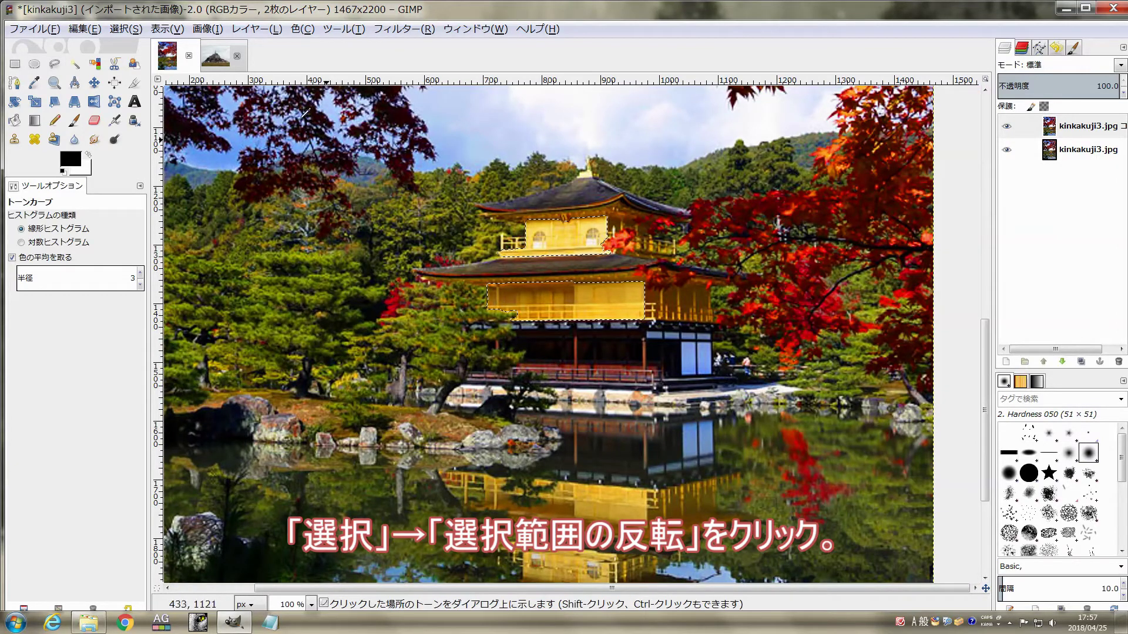
- Invert the selection and brighten it with a gently raised Value curve
left_click(121, 29)
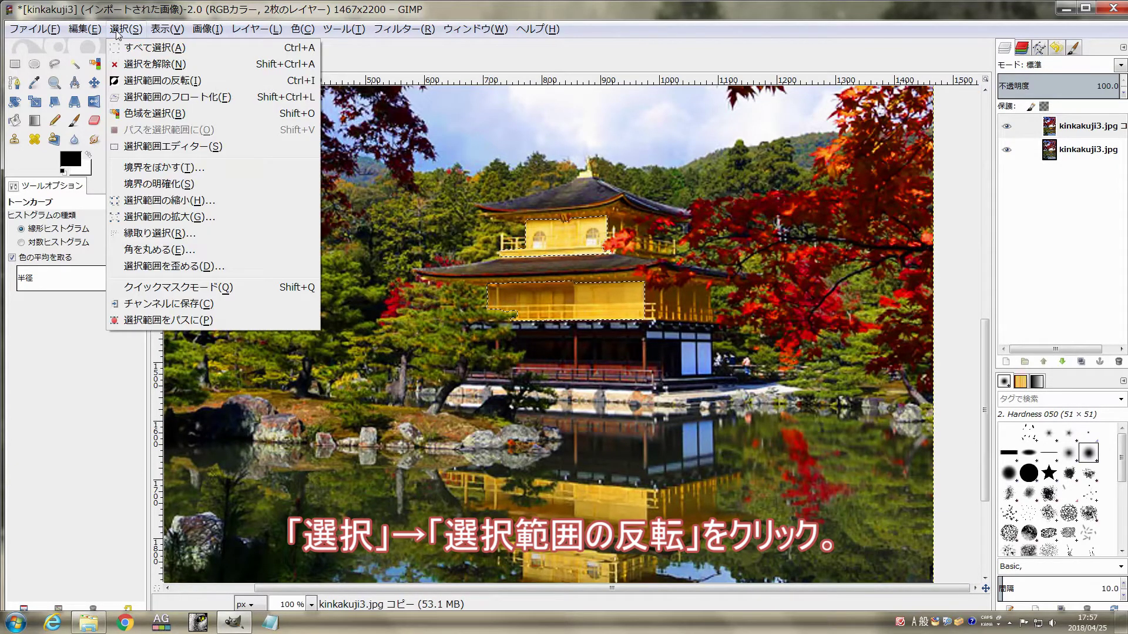
left_click(137, 82)
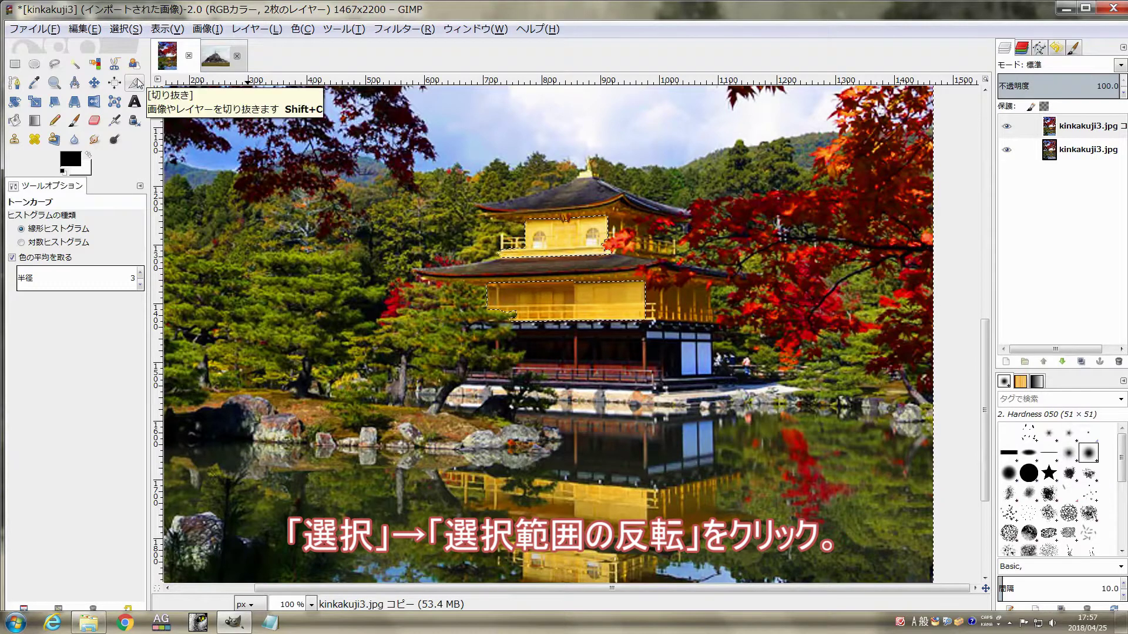
left_click(299, 30)
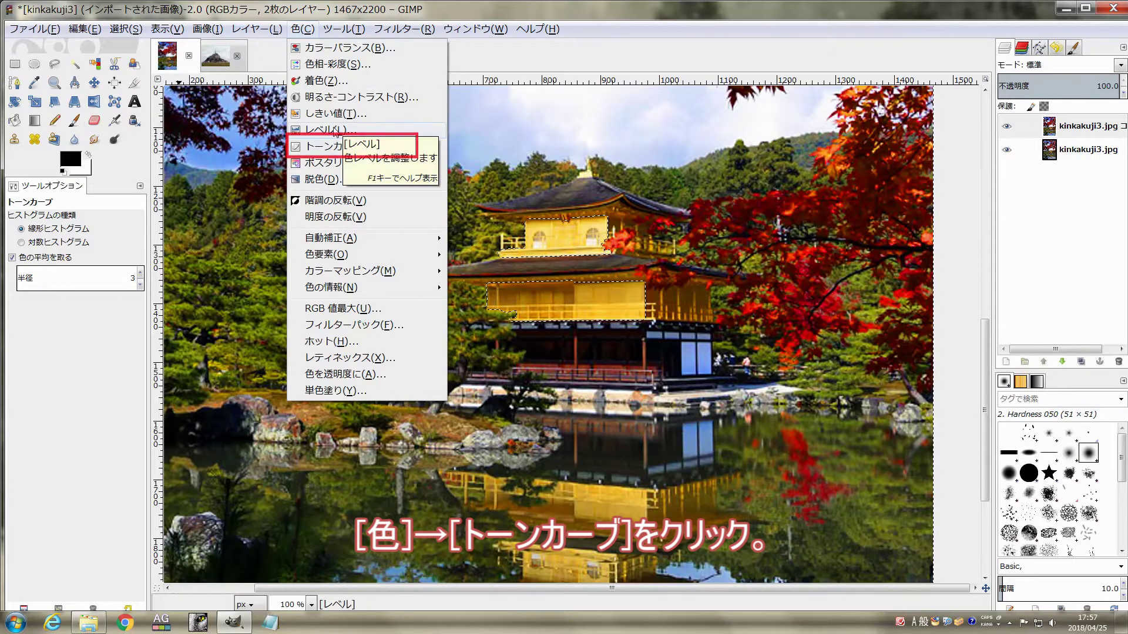
left_click(320, 147)
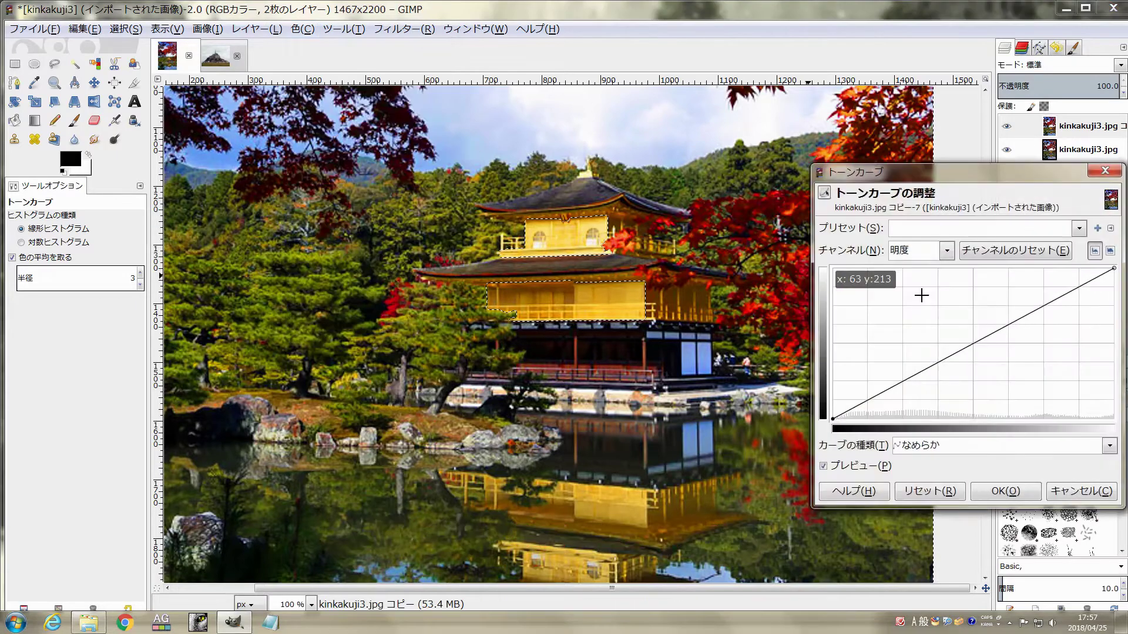
mouse_move(932, 345)
left_mouse_down()
mouse_move(924, 336)
mouse_move(942, 344)
mouse_move(972, 328)
mouse_move(970, 310)
mouse_move(956, 354)
left_mouse_up()
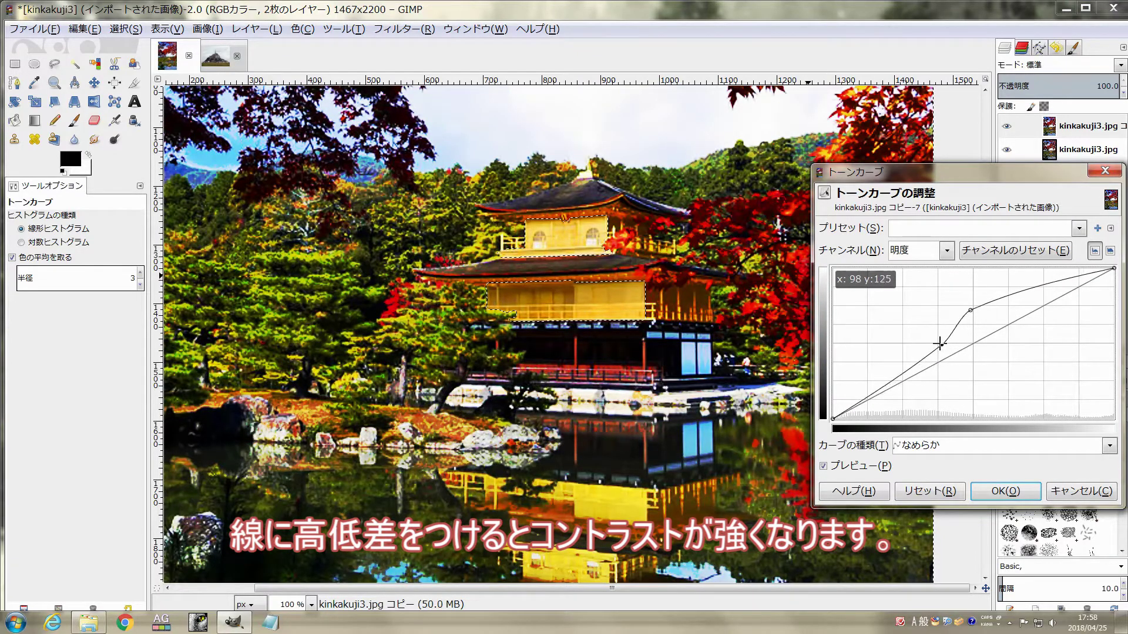
left_click_drag(956, 355, 969, 313)
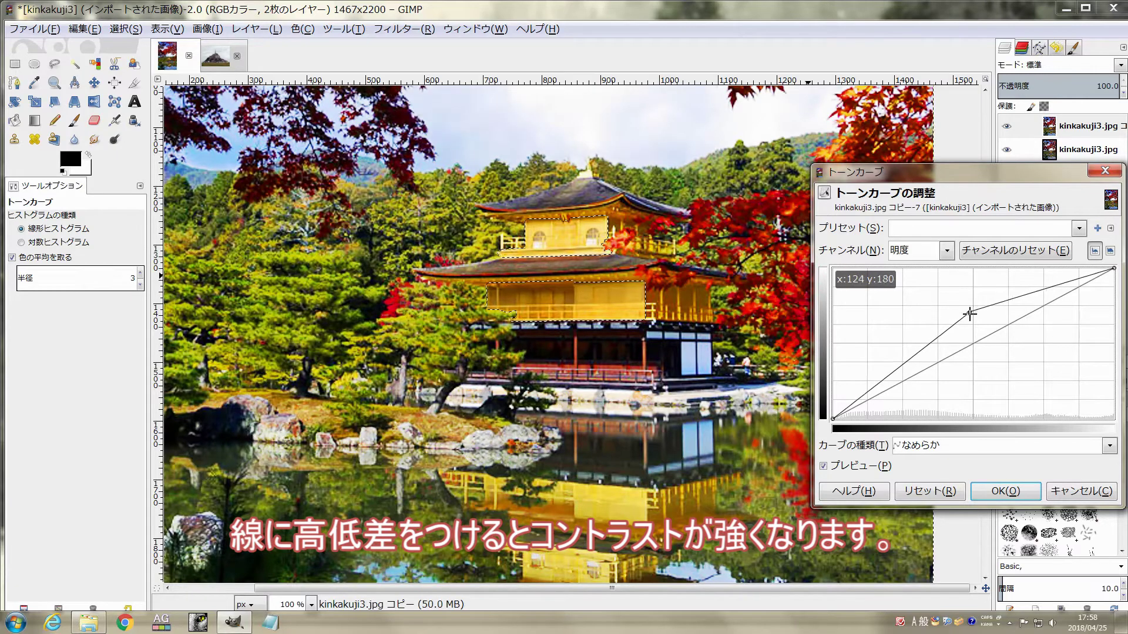
mouse_move(969, 313)
left_mouse_down()
mouse_move(969, 335)
mouse_move(961, 329)
left_mouse_up()
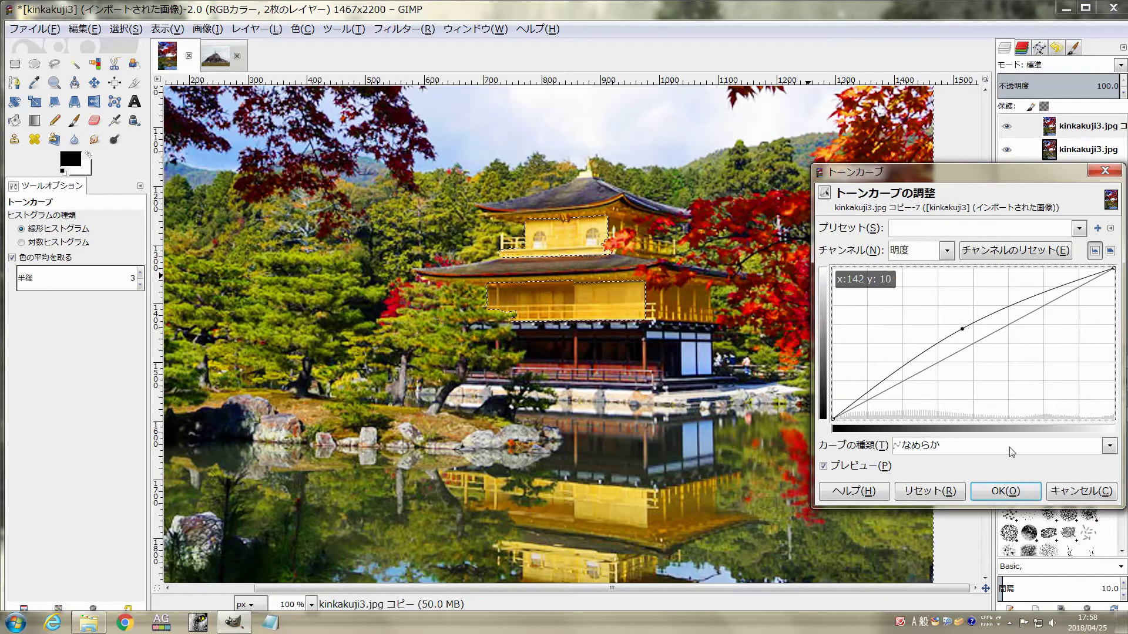
left_click(1005, 491)
key("ctrl+shift+a")
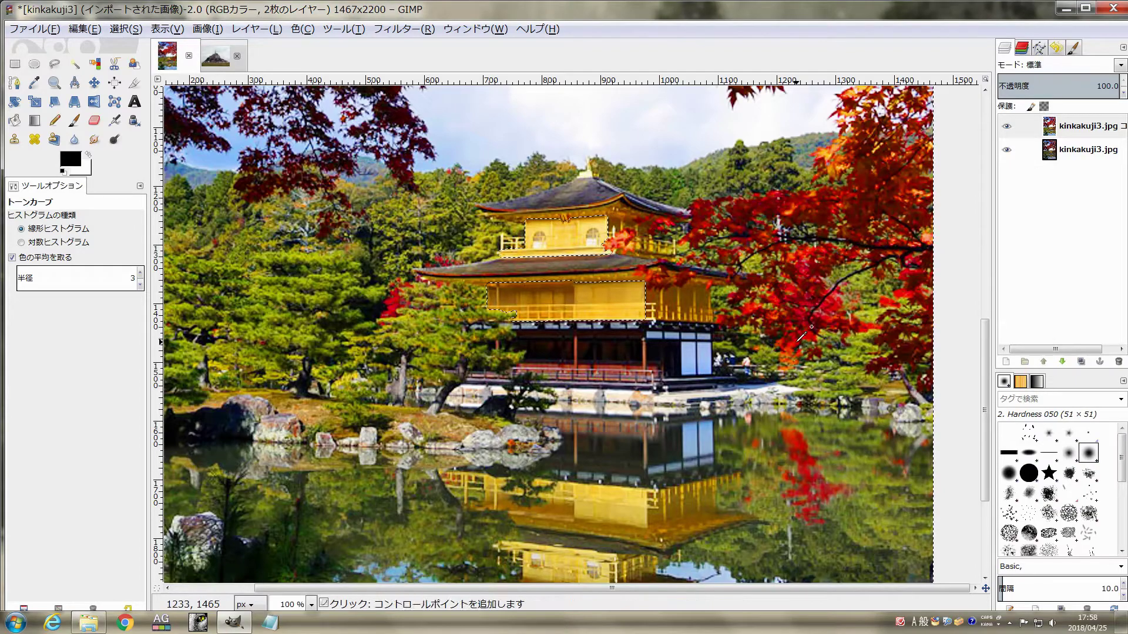
scroll(616, 258, "up", 3, "ctrl")
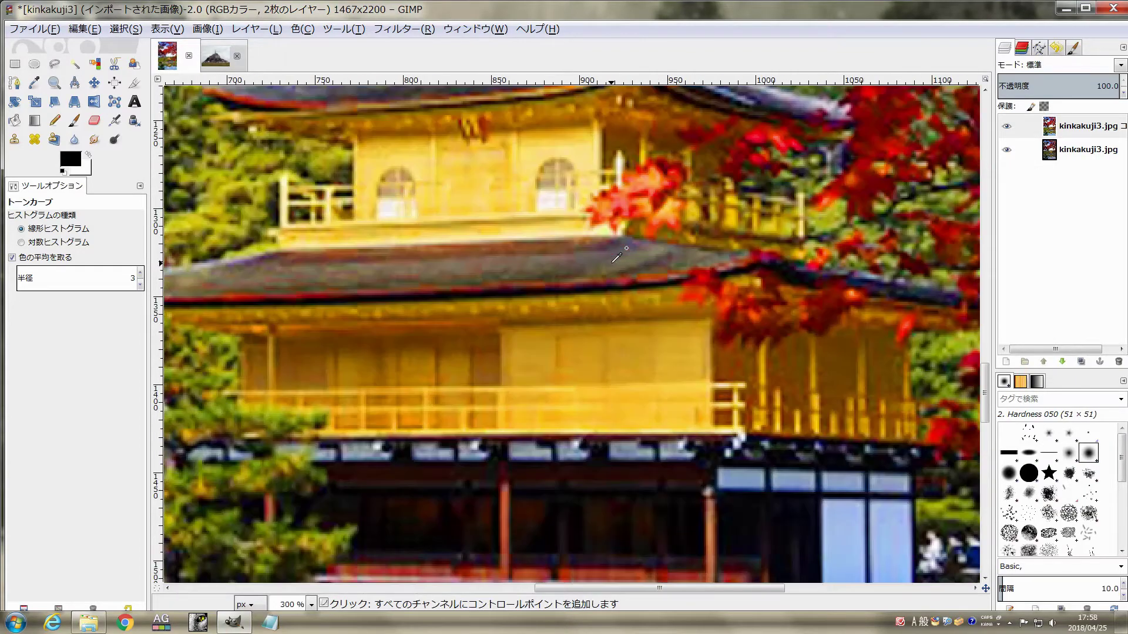
scroll(616, 258, "down", 3, "ctrl")
scroll(615, 257, "down", 1, "ctrl")
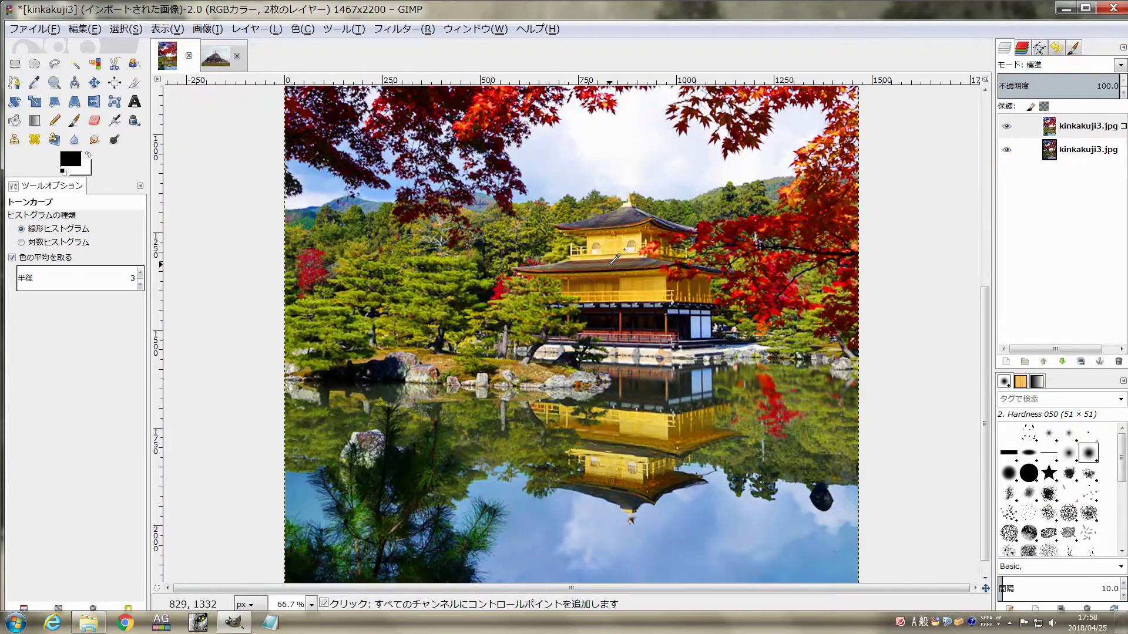
left_click(1006, 126)
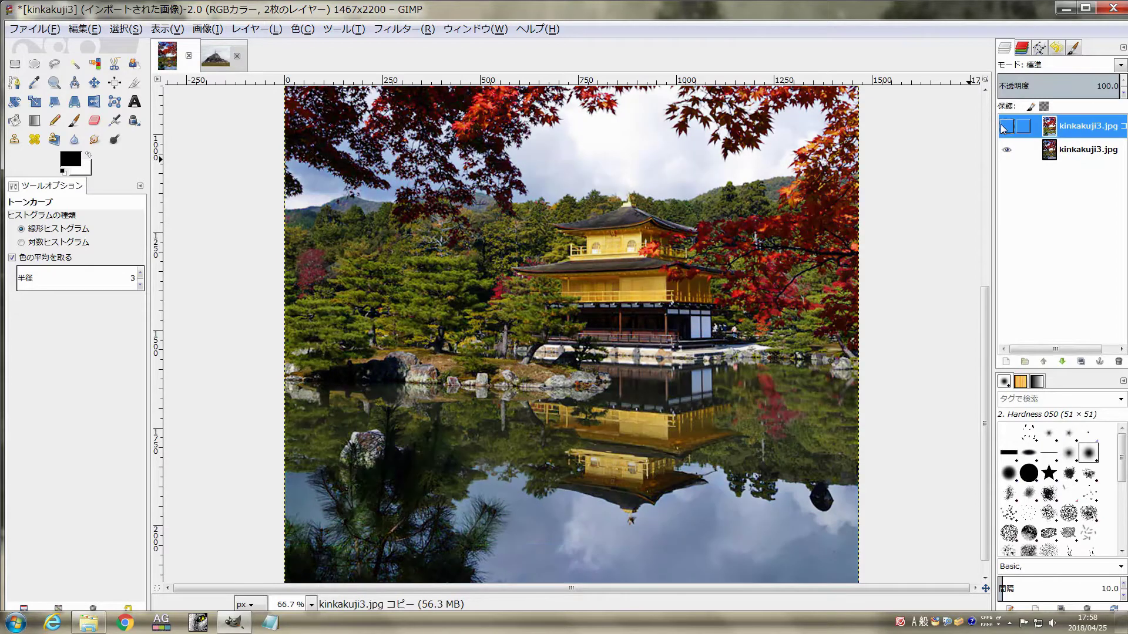
left_click(1002, 127)
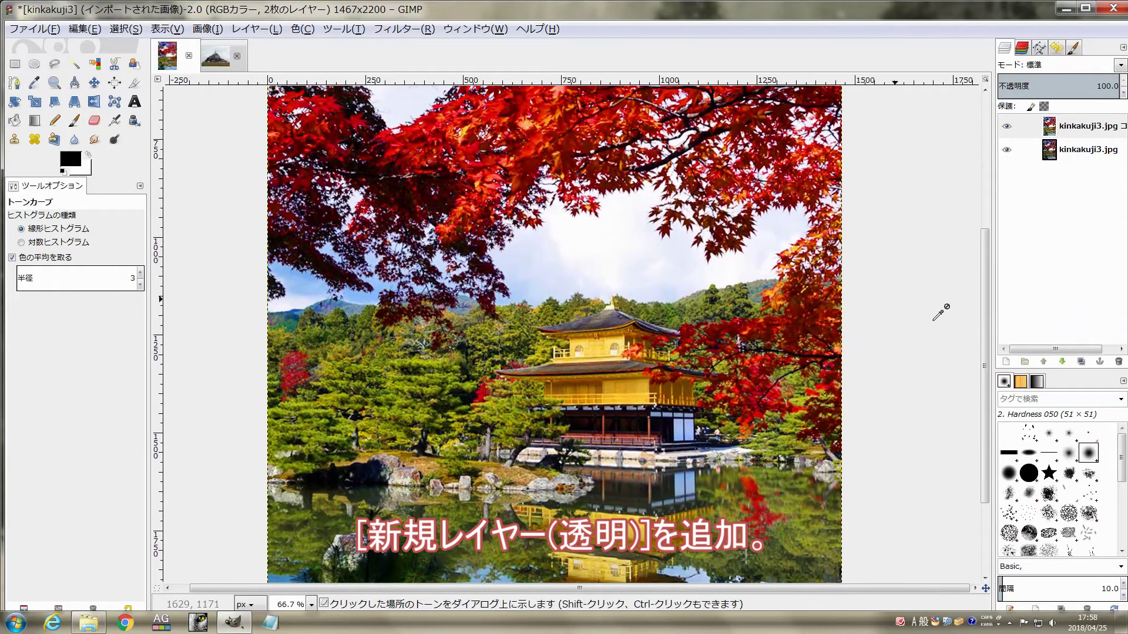
- Add a transparent layer and set the foreground colour to dark blue 002364
left_click(1005, 361)
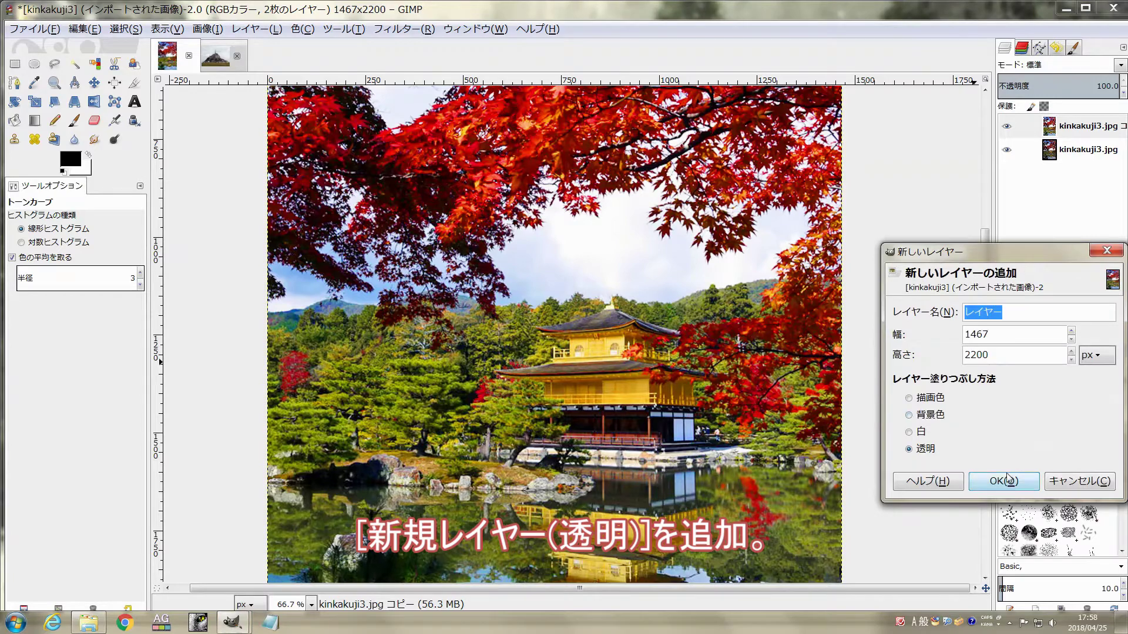
left_click(1004, 481)
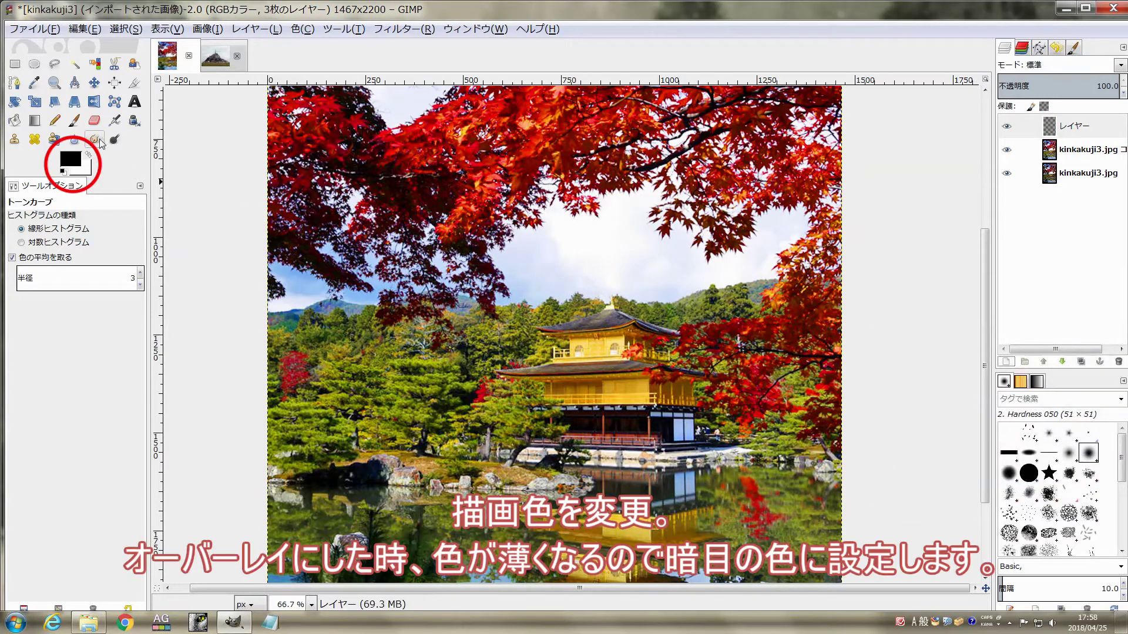
left_click(71, 158)
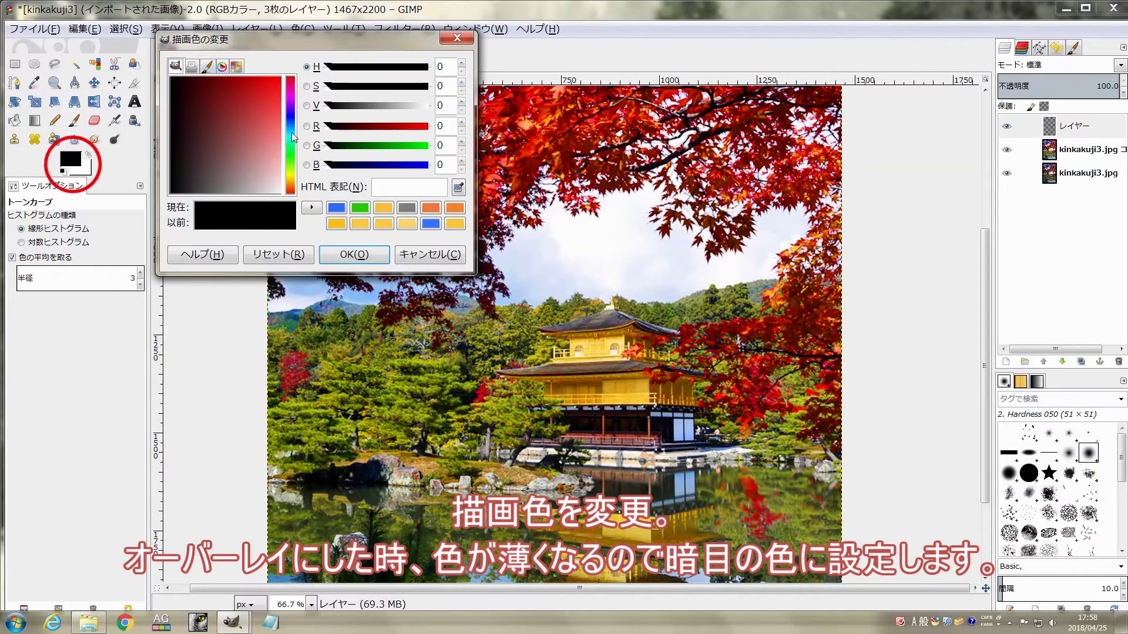
left_click_drag(293, 136, 292, 126)
left_click_drag(233, 73, 213, 70)
left_click(355, 254)
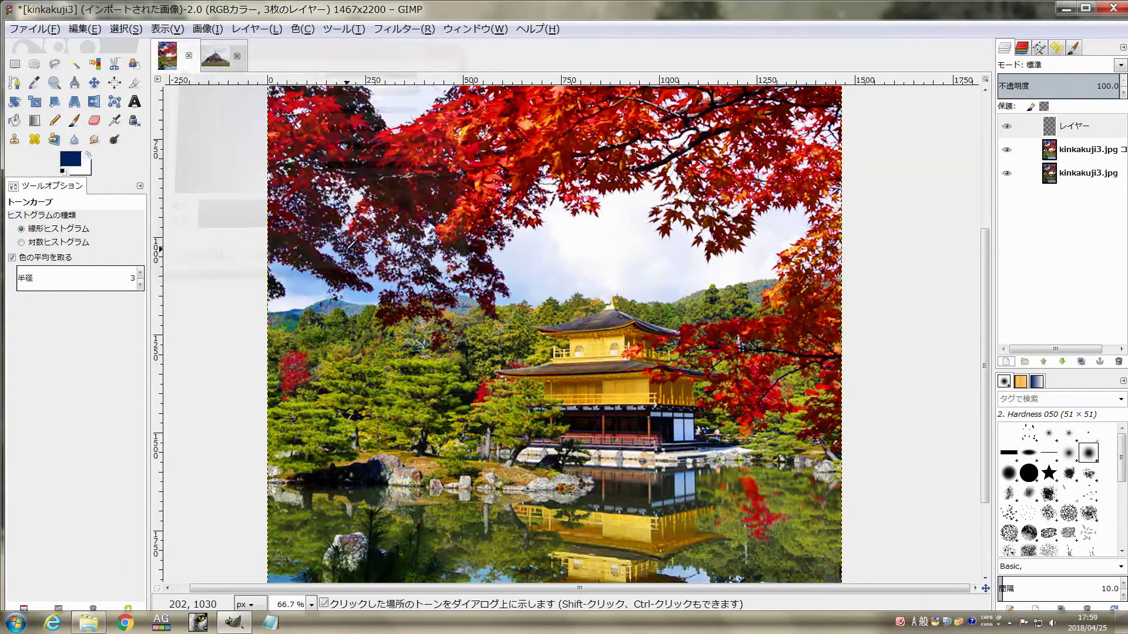
- Select the Paintbrush with the Hardness 075 brush
left_click(80, 121)
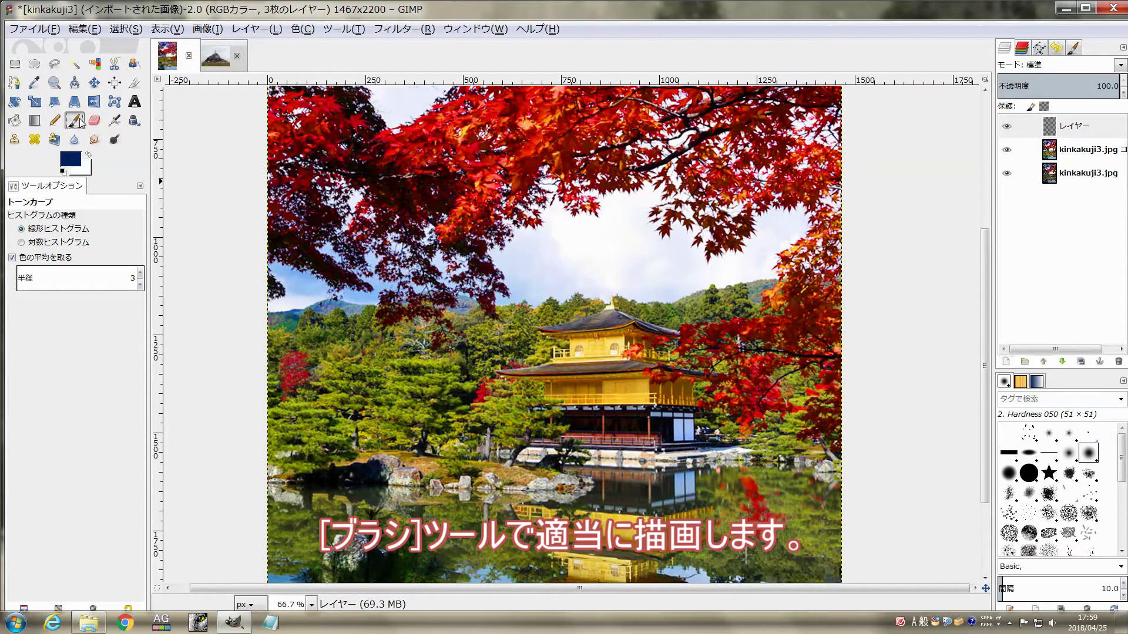
left_click(1009, 472)
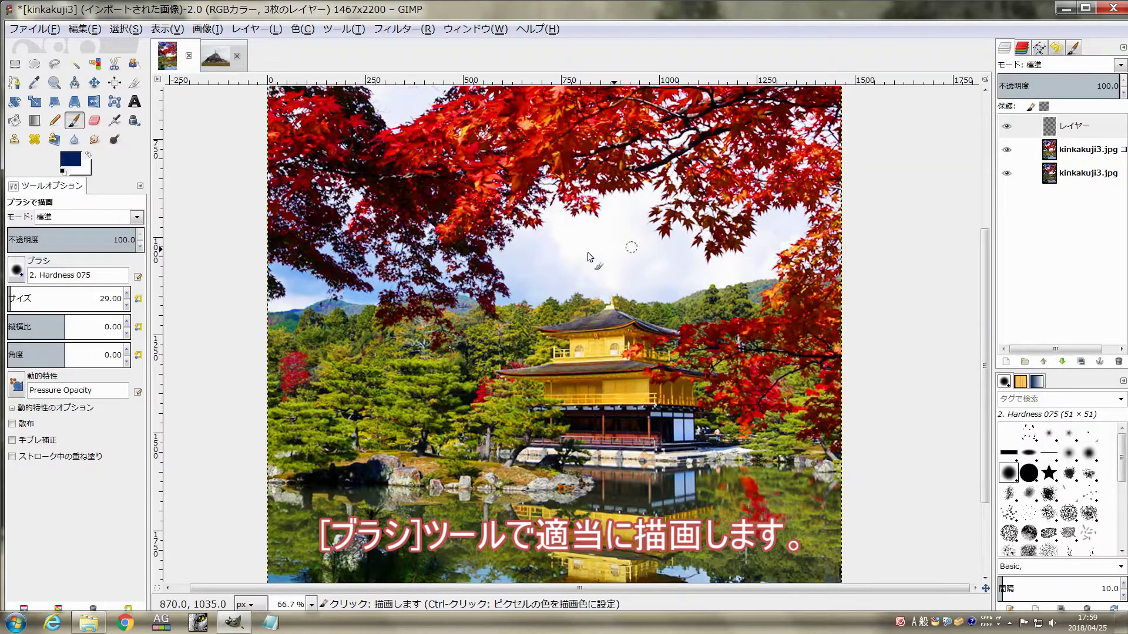
scroll(649, 365, "up", 5)
- Paint dark-blue strokes over the larger sky gaps on the left and centre
scroll(591, 325, "up", 3)
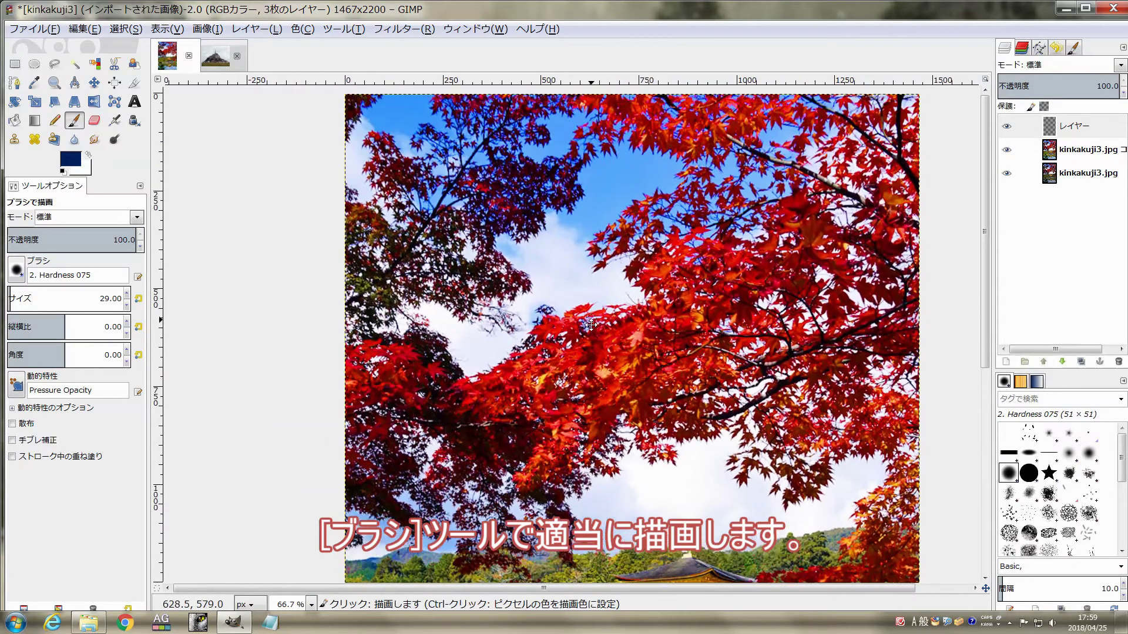
scroll(591, 324, "up", 1)
scroll(558, 282, "up", 1)
scroll(517, 234, "up", 1)
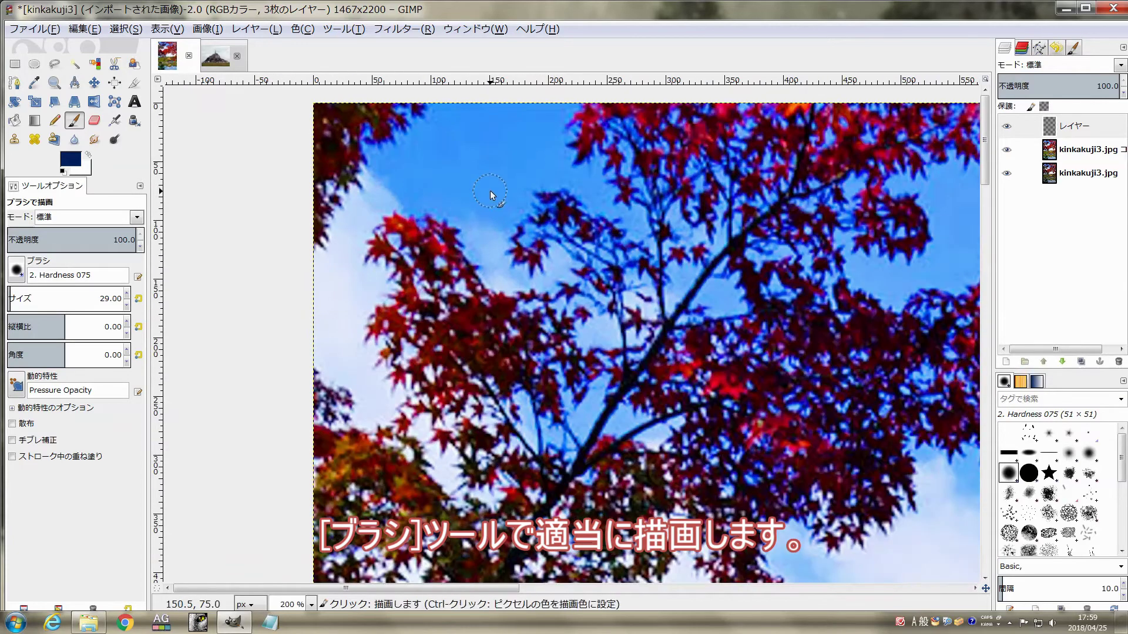
scroll(492, 190, "up", 1)
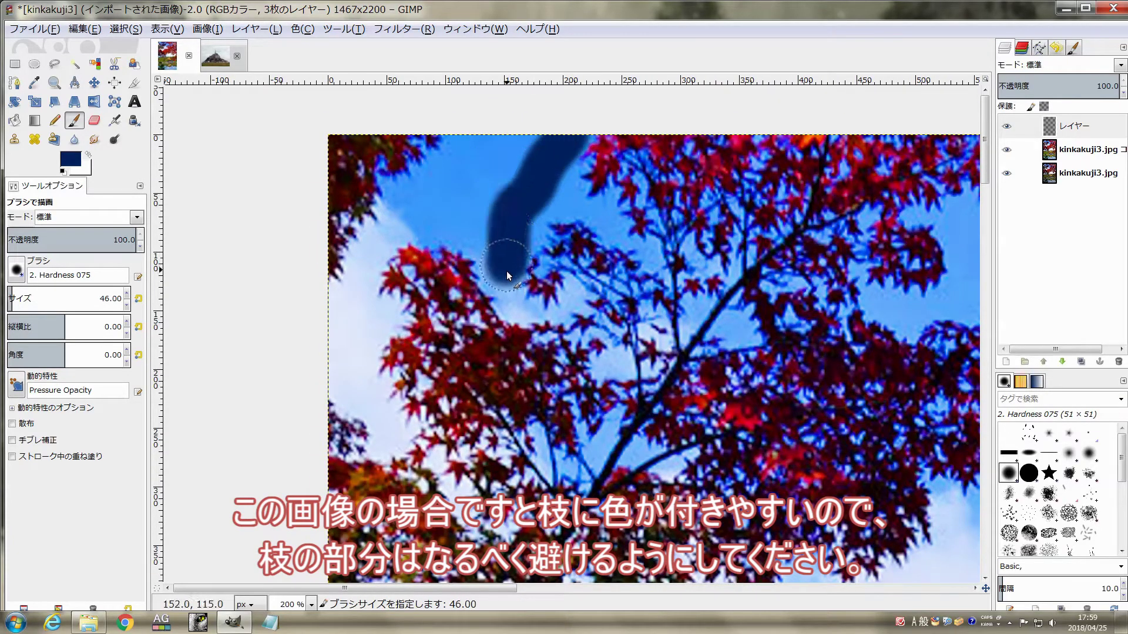
mouse_move(510, 253)
left_mouse_down()
mouse_move(417, 200)
mouse_move(374, 271)
left_mouse_up()
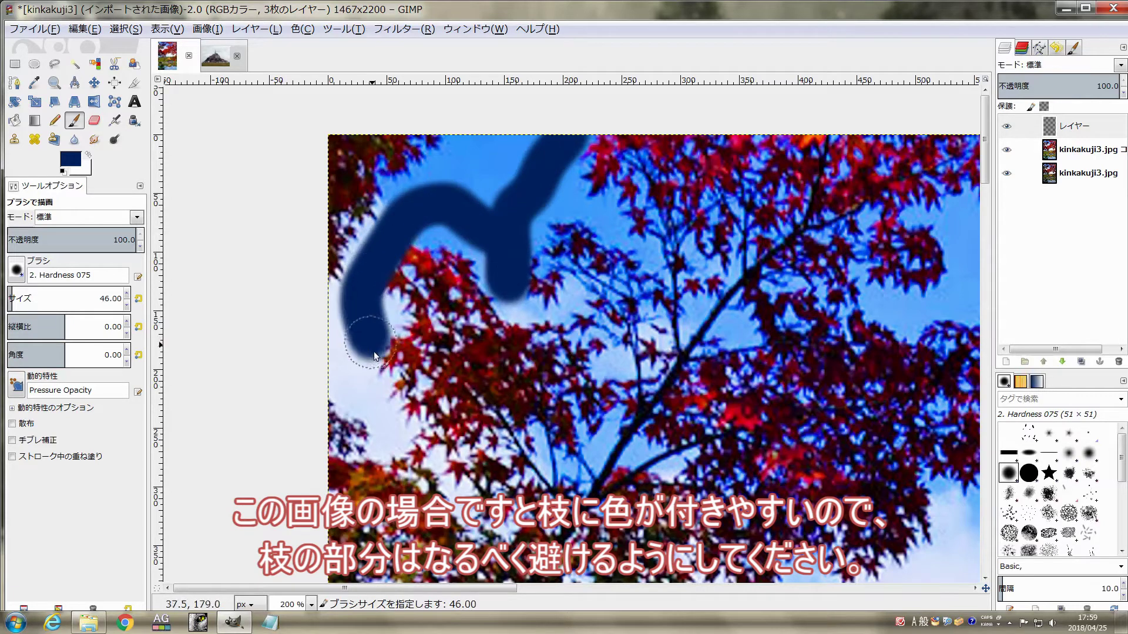
left_click_drag(376, 355, 379, 417)
mouse_move(355, 359)
left_mouse_down()
mouse_move(339, 301)
mouse_move(393, 223)
left_mouse_up()
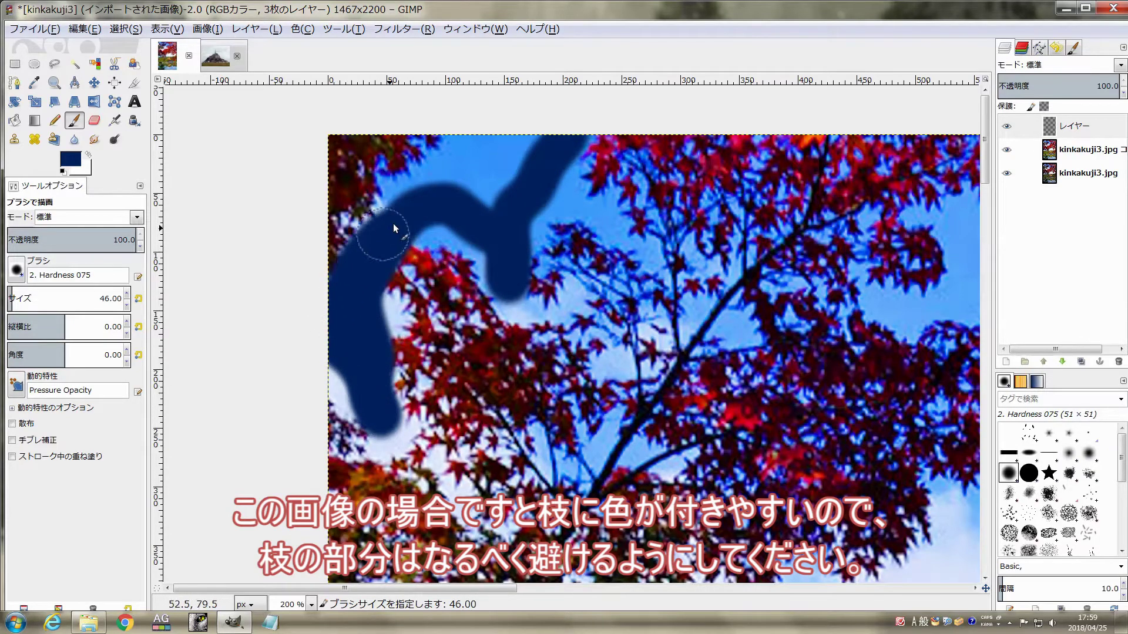
mouse_move(467, 187)
left_mouse_down()
mouse_move(487, 209)
mouse_move(626, 237)
left_mouse_up()
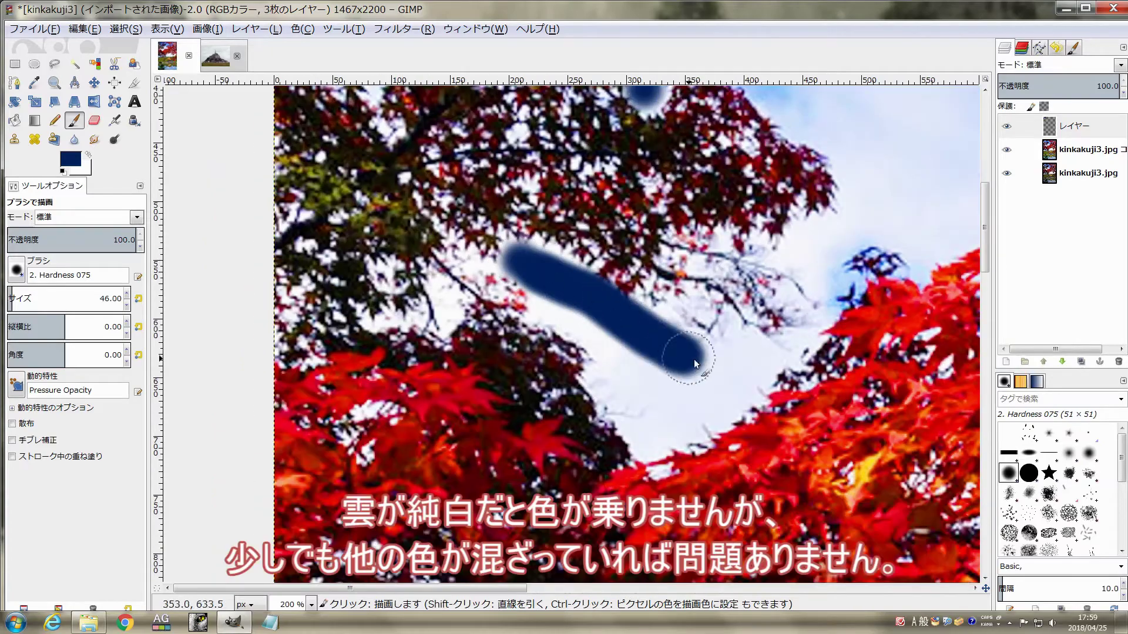
left_click_drag(694, 358, 666, 406)
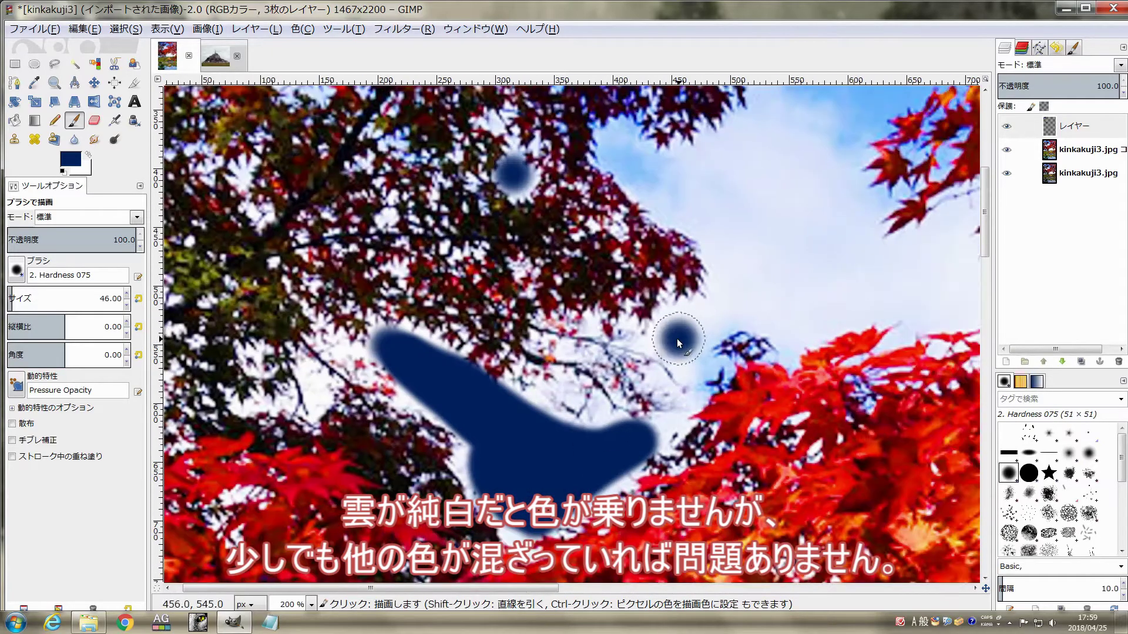
left_click_drag(677, 338, 656, 182)
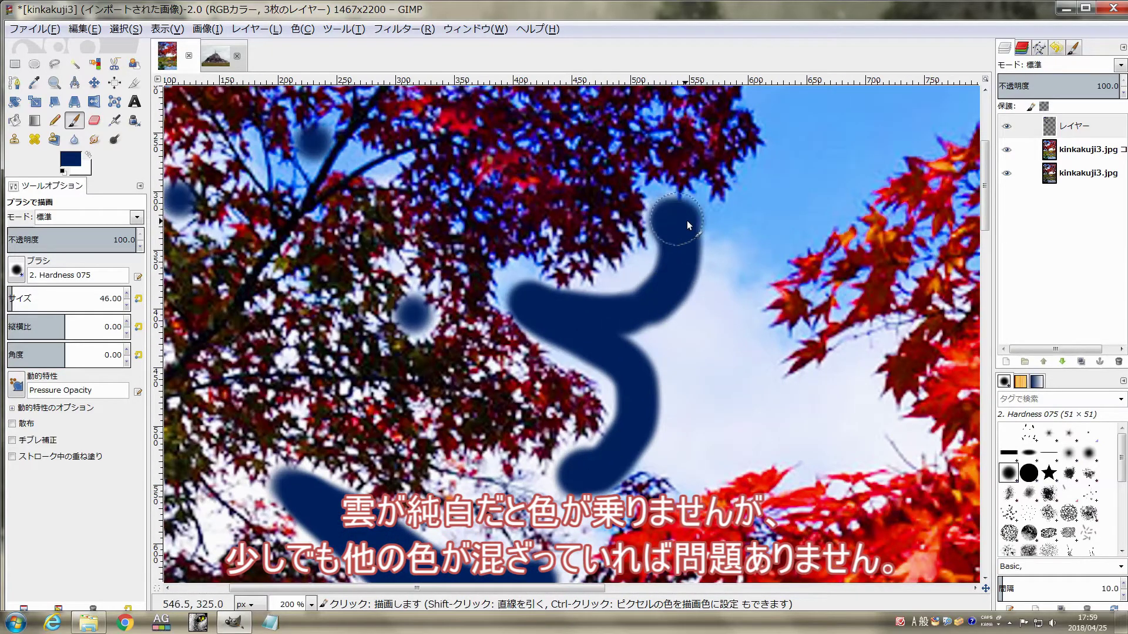
left_click_drag(685, 222, 768, 182)
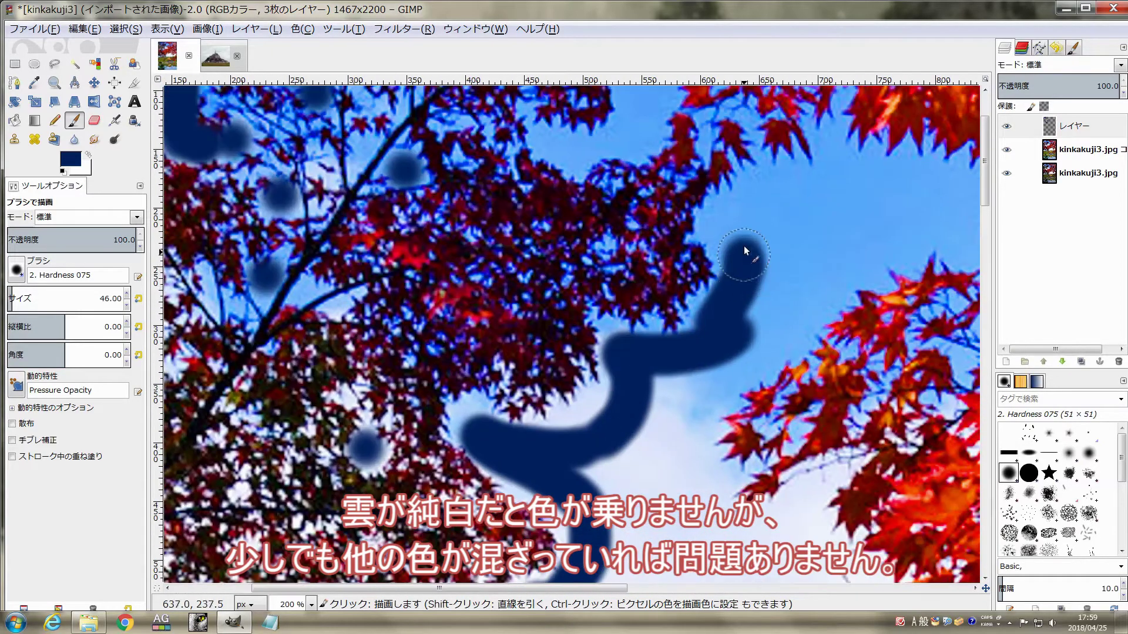
left_click_drag(744, 247, 582, 479)
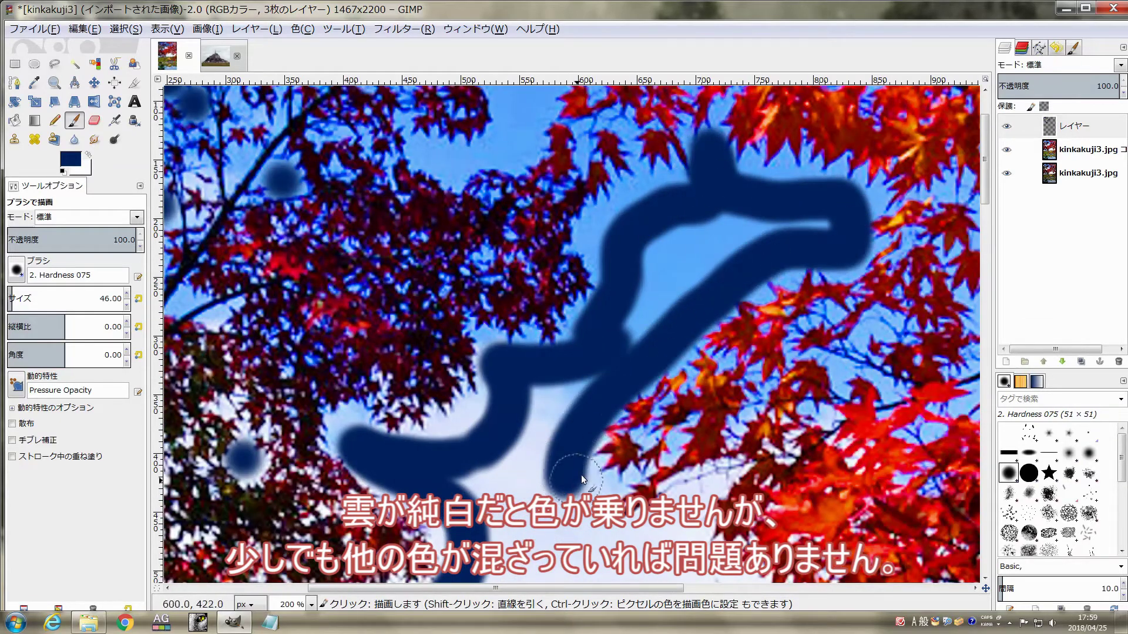
mouse_move(605, 318)
left_mouse_down()
mouse_move(734, 288)
mouse_move(567, 369)
mouse_move(563, 312)
mouse_move(696, 335)
mouse_move(580, 248)
left_mouse_up()
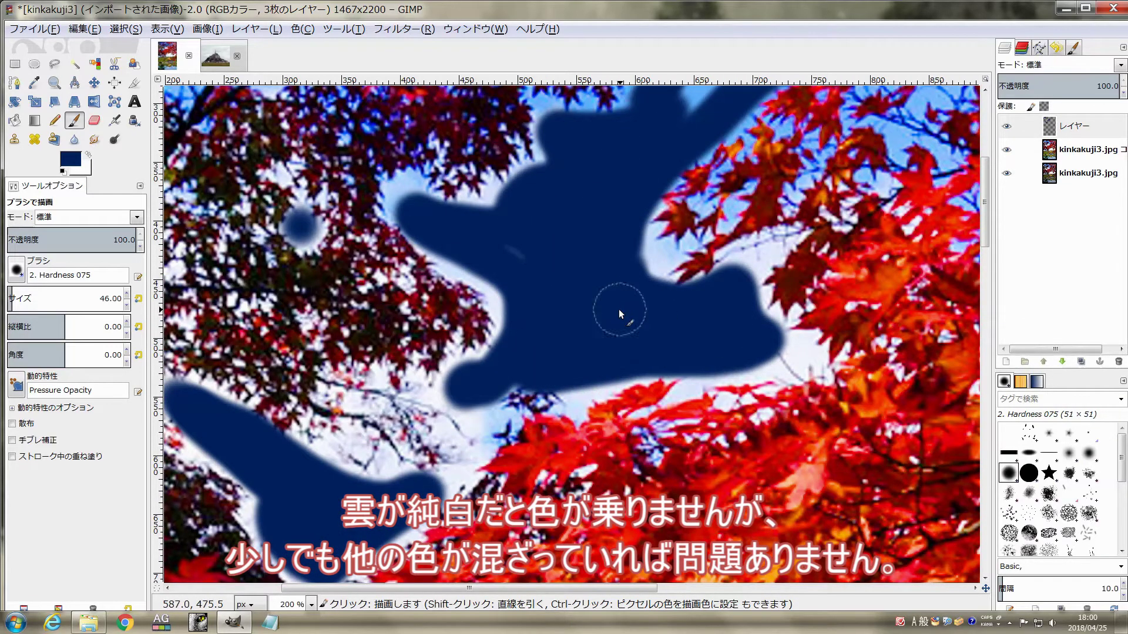
- Shrink the brush and dab blue into the small sky gaps between branches
key("bracketleft")
mouse_move(740, 141)
left_mouse_down()
mouse_move(677, 187)
mouse_move(666, 113)
mouse_move(710, 118)
left_mouse_up()
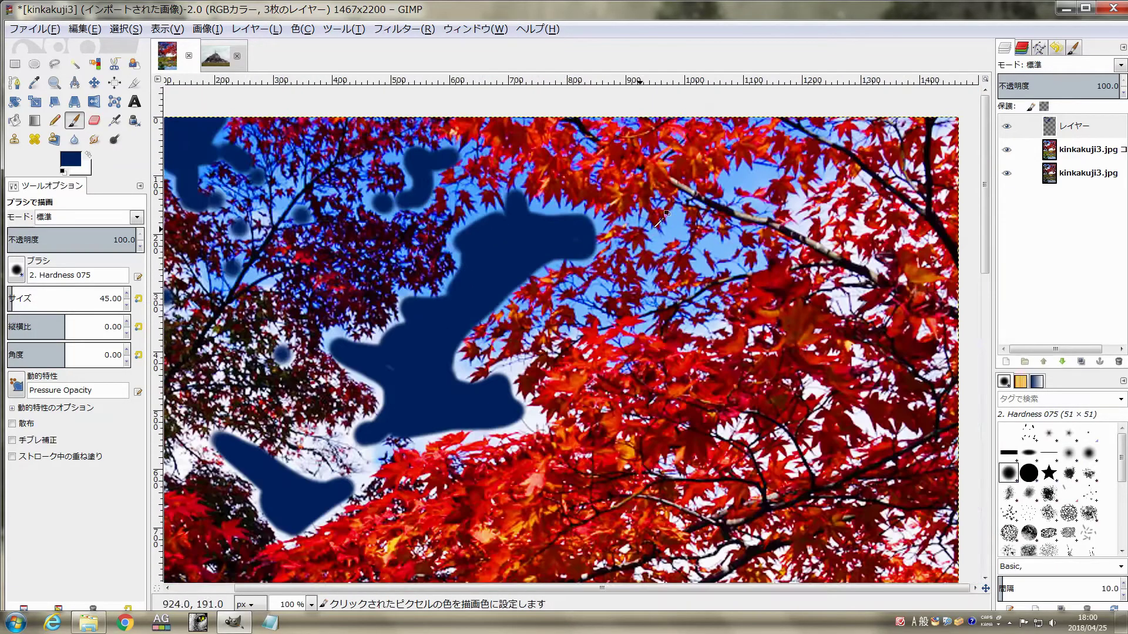
key("bracketleft")
key("bracketleft")
key("bracketleft")
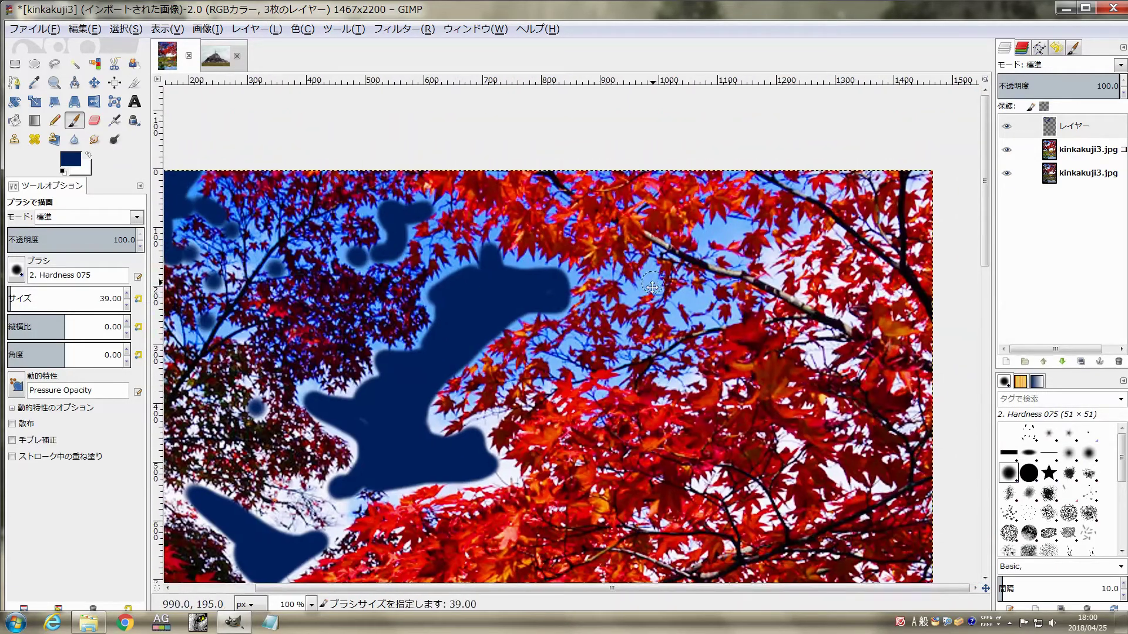
left_click(645, 285)
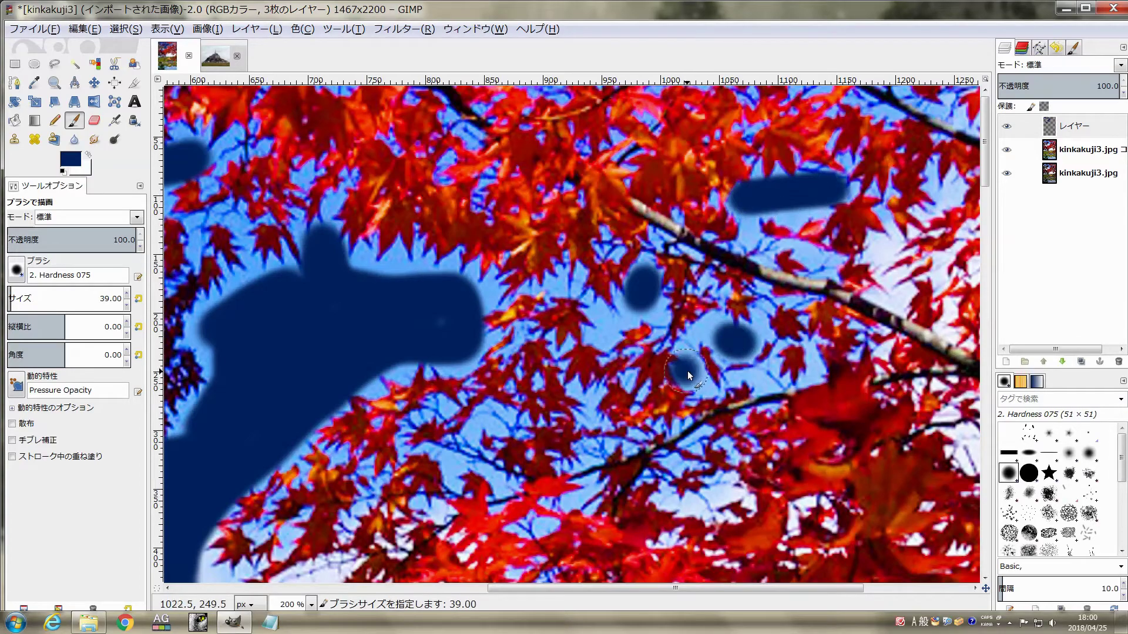
scroll(687, 371, "down", 3)
scroll(711, 347, "down", 3)
scroll(743, 294, "down", 3)
scroll(755, 258, "down", 1, "ctrl")
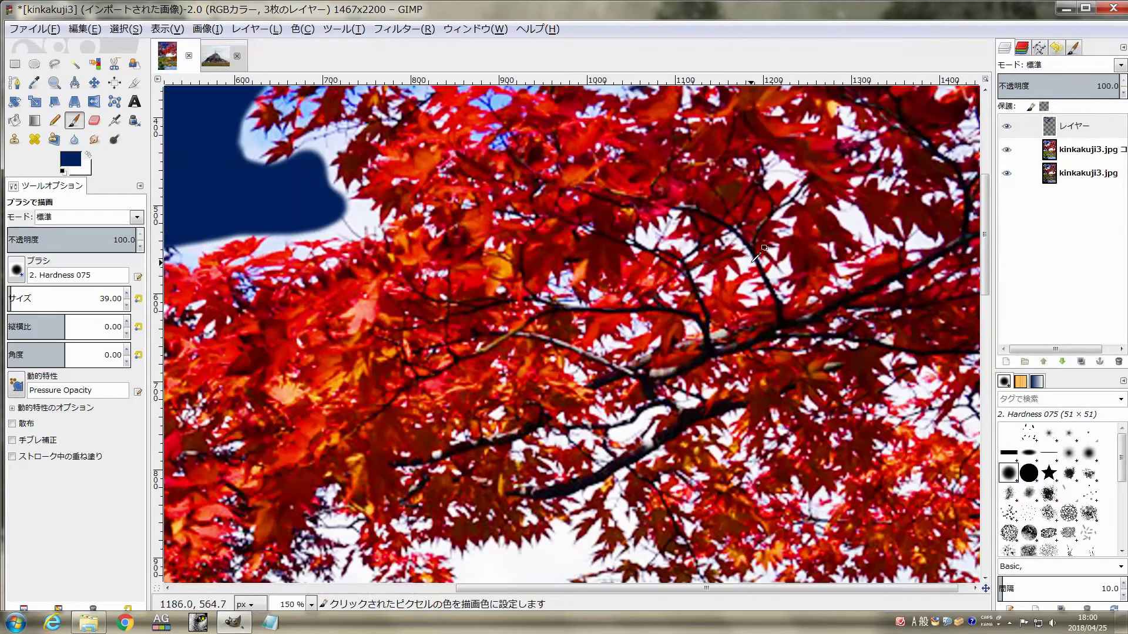
left_click(653, 231)
left_click(683, 244)
left_click(752, 286)
left_click(843, 215)
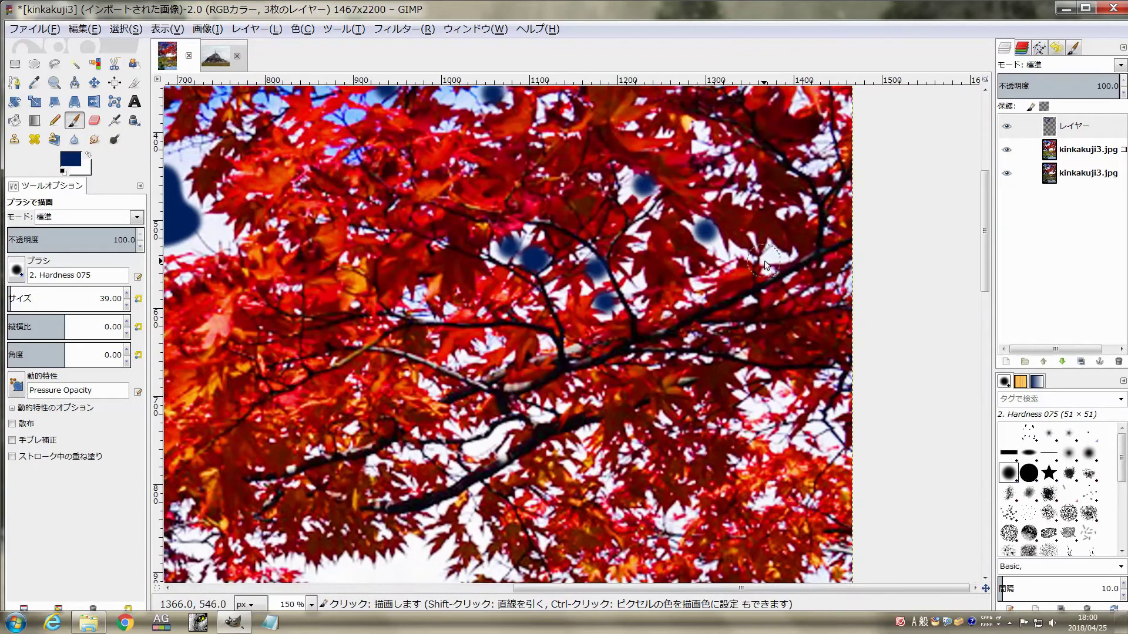
- Add more dark-blue dabs in the remaining sky gaps on the right and top
scroll(763, 260, "down", 5)
scroll(764, 260, "right", 3)
left_click(791, 234)
left_click(845, 257)
scroll(842, 231, "down", 3)
left_click(620, 142)
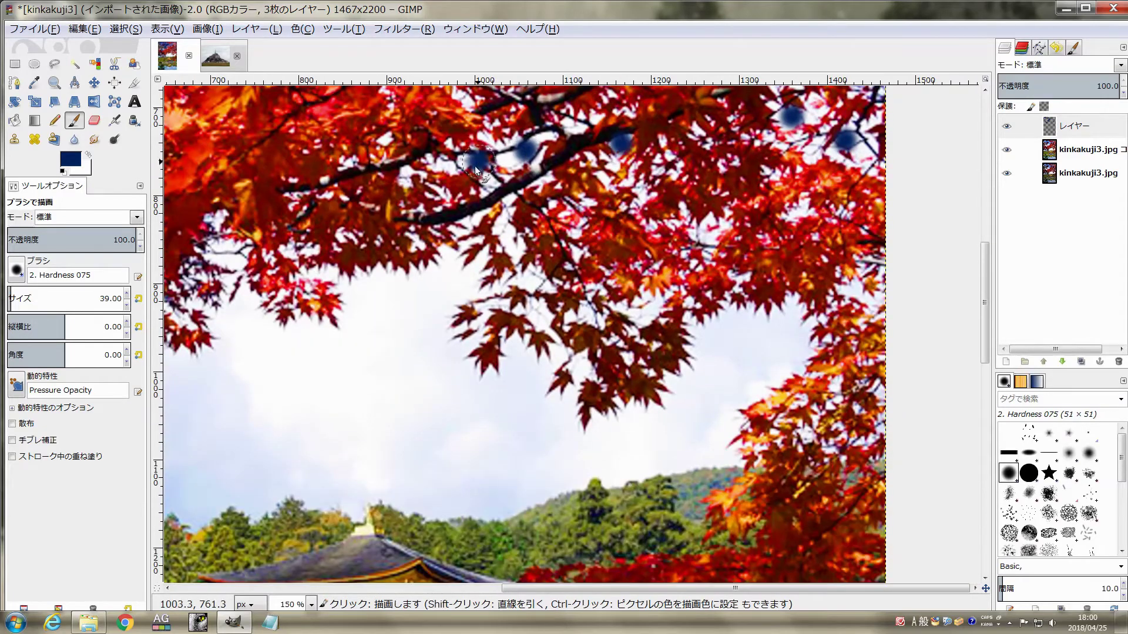
scroll(477, 170, "down", 2)
scroll(477, 170, "left", 3)
- Enlarge the brush and fill the wide sky above the pavilion plus a small left patch
key("bracketright")
left_click_drag(582, 219, 269, 372)
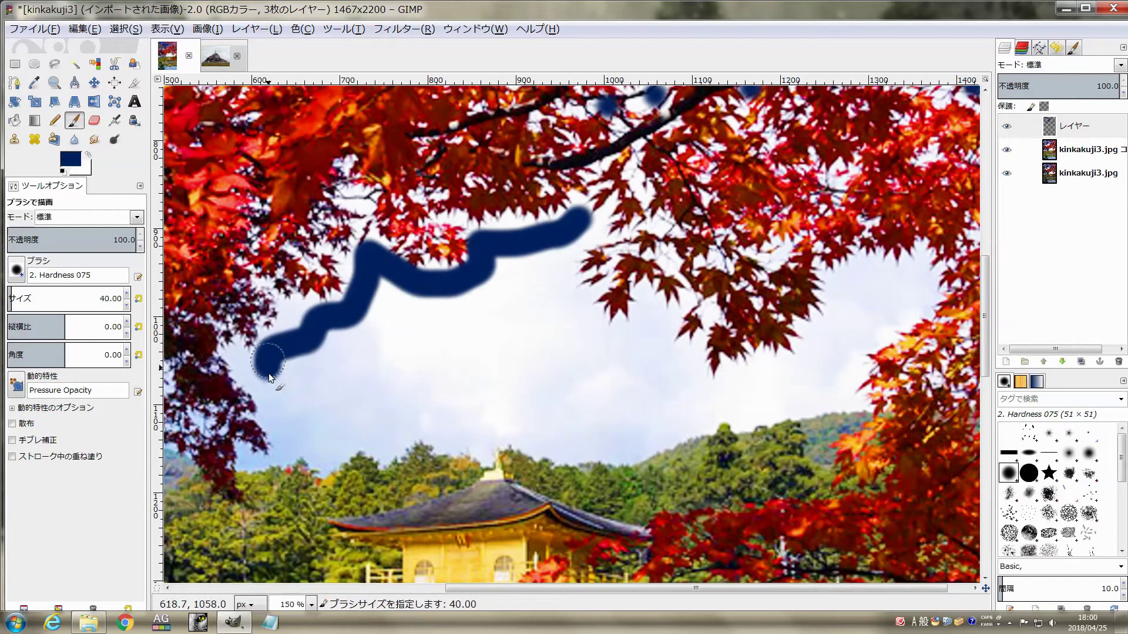
key("bracketright")
key("bracketright")
key("bracketright")
mouse_move(315, 421)
left_mouse_down()
mouse_move(447, 424)
mouse_move(829, 366)
mouse_move(854, 294)
mouse_move(689, 392)
mouse_move(586, 335)
mouse_move(462, 293)
mouse_move(352, 411)
mouse_move(538, 372)
mouse_move(521, 345)
left_mouse_up()
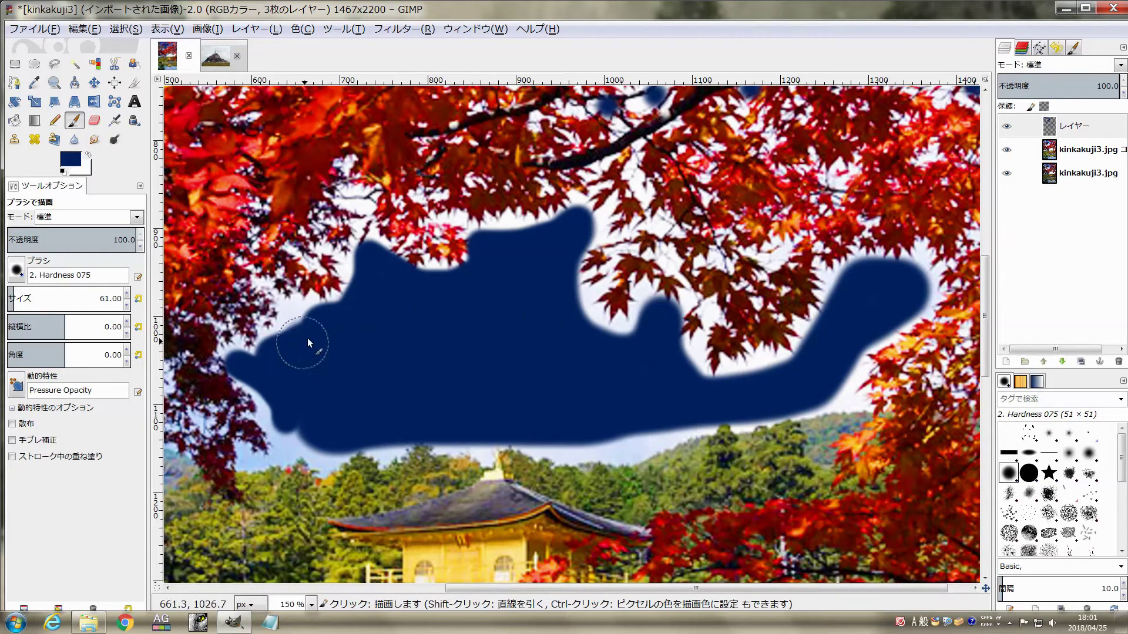
scroll(516, 347, "down", 3)
scroll(521, 347, "up", 2)
mouse_move(298, 383)
left_mouse_down()
mouse_move(279, 374)
mouse_move(258, 405)
left_mouse_up()
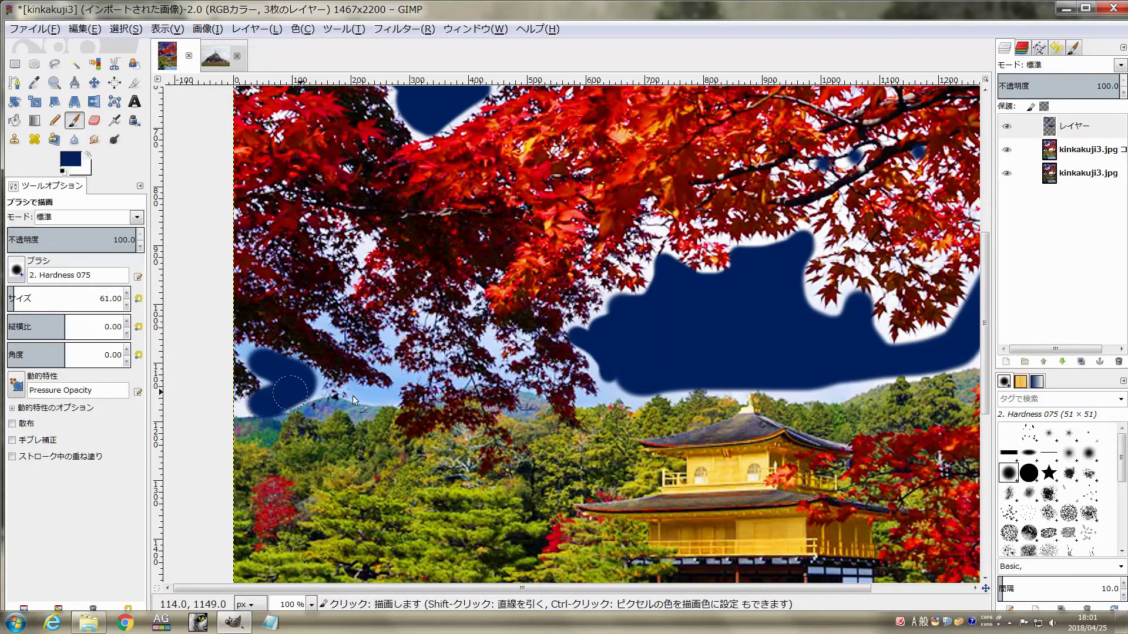
scroll(502, 378, "down", 2)
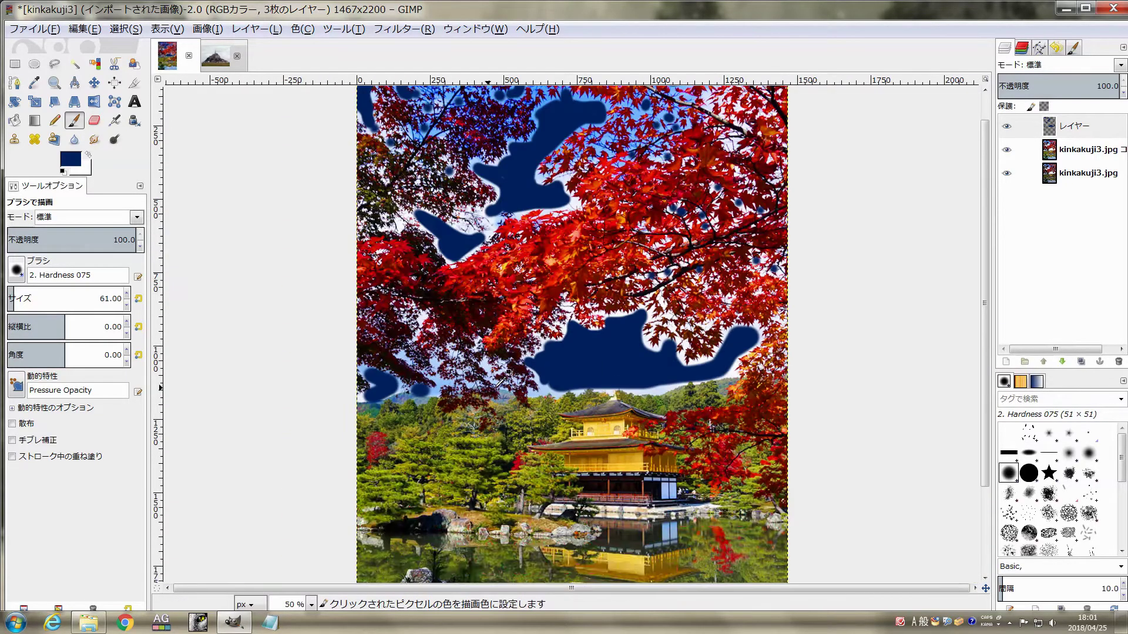
- Apply a Gaussian Blur of about 73 px radius to the blue paint layer
left_click(404, 29)
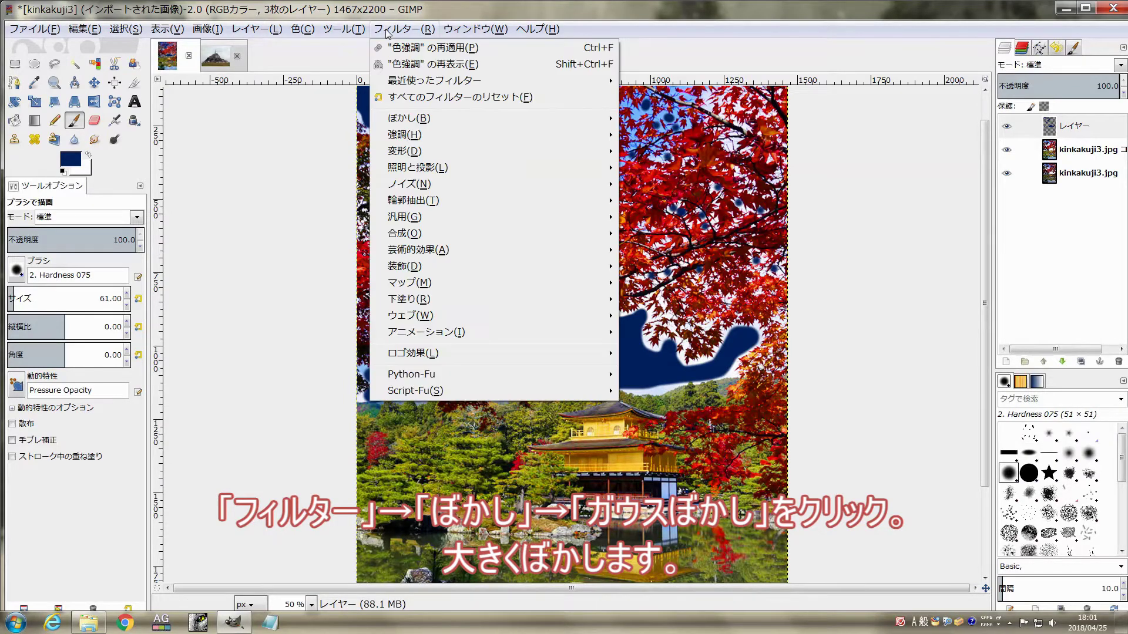
mouse_move(409, 118)
left_click(678, 120)
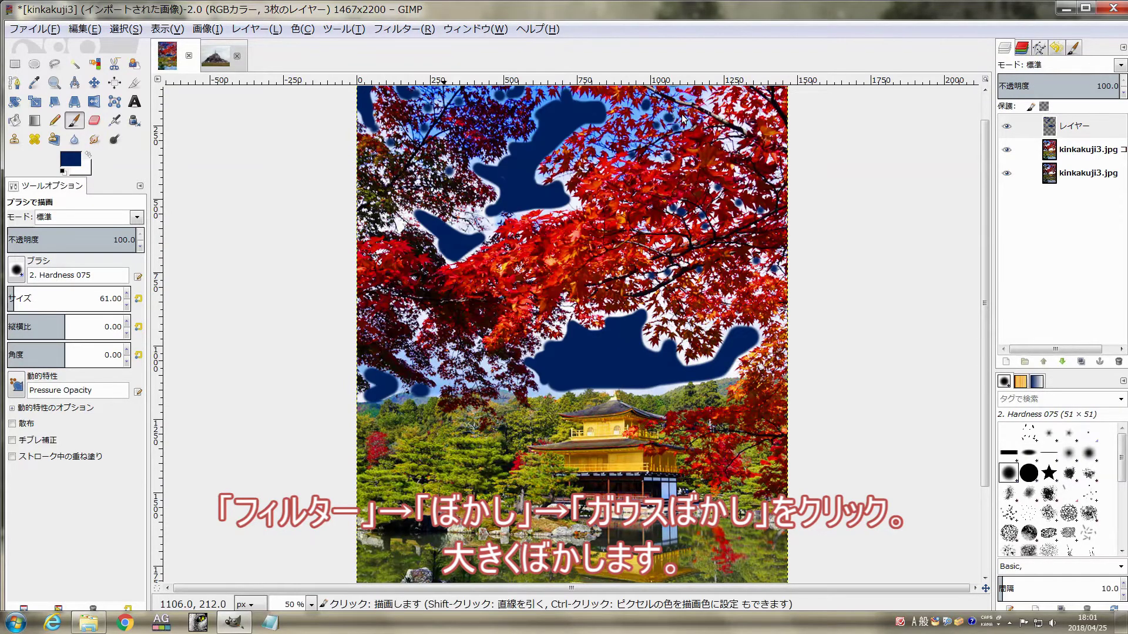
left_click_drag(565, 191, 691, 121)
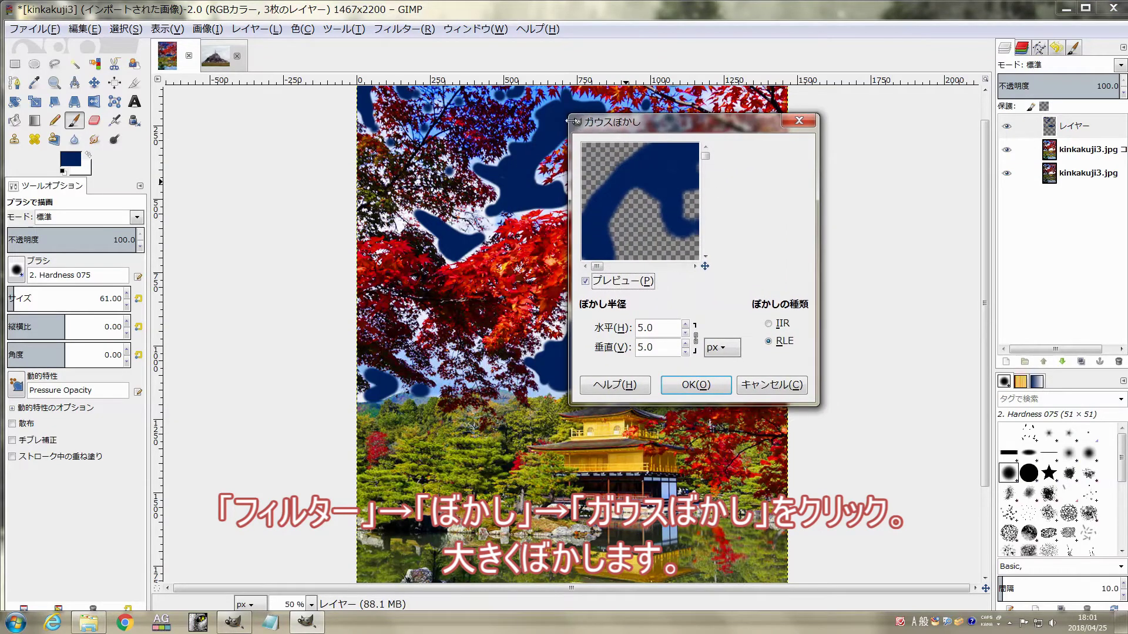
left_click_drag(568, 113, 425, 49)
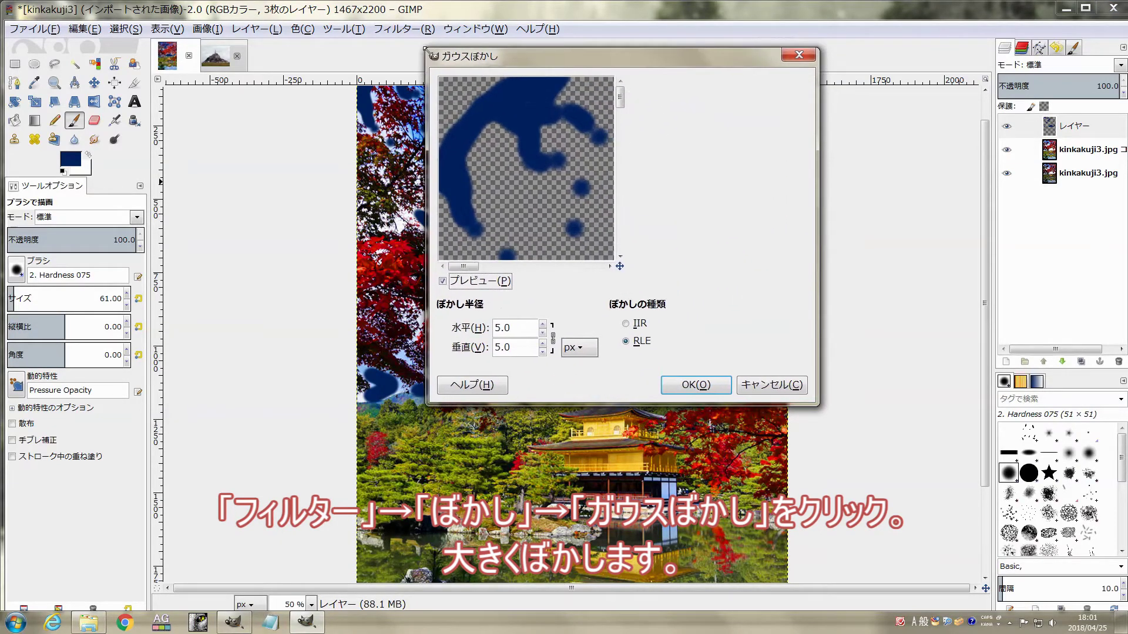
left_click_drag(819, 405, 913, 479)
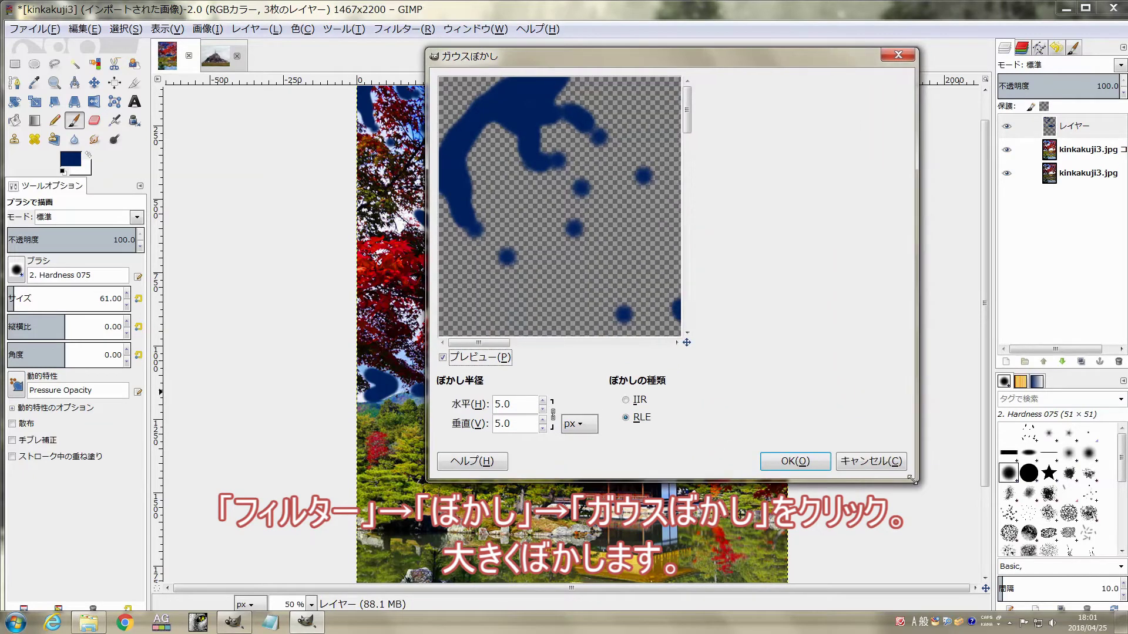
left_click(542, 402)
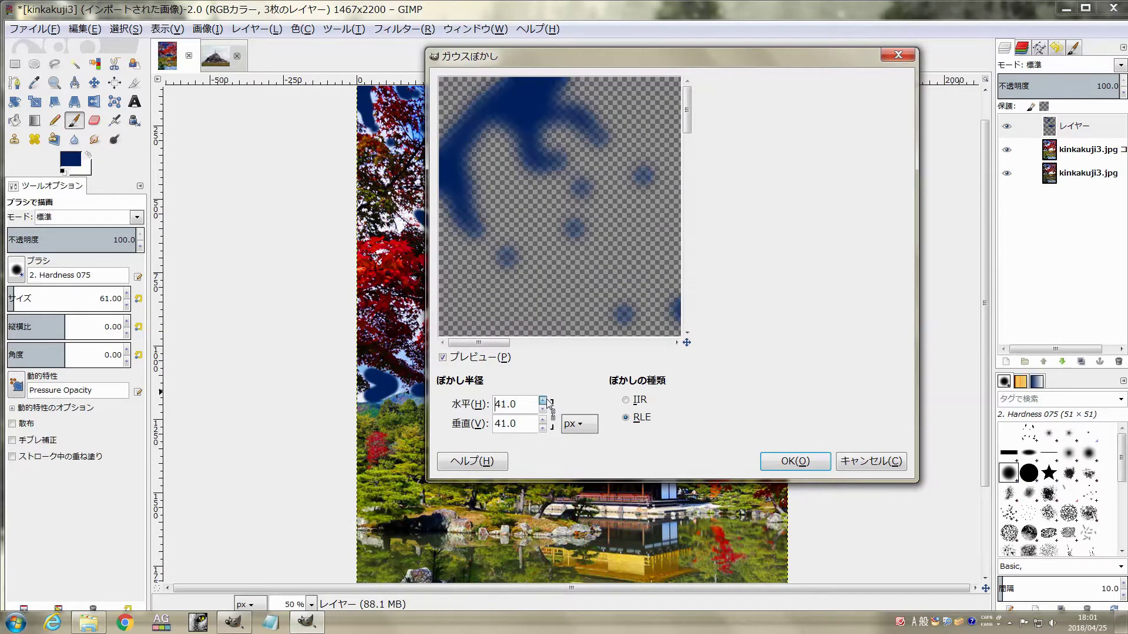
left_click(542, 401)
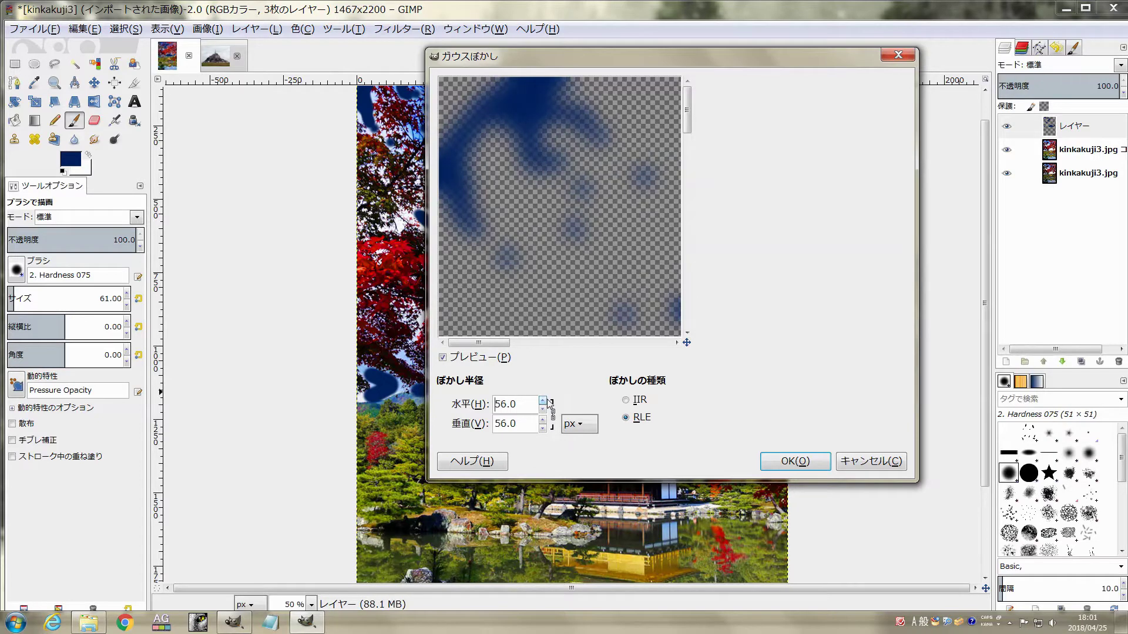
left_click(543, 400)
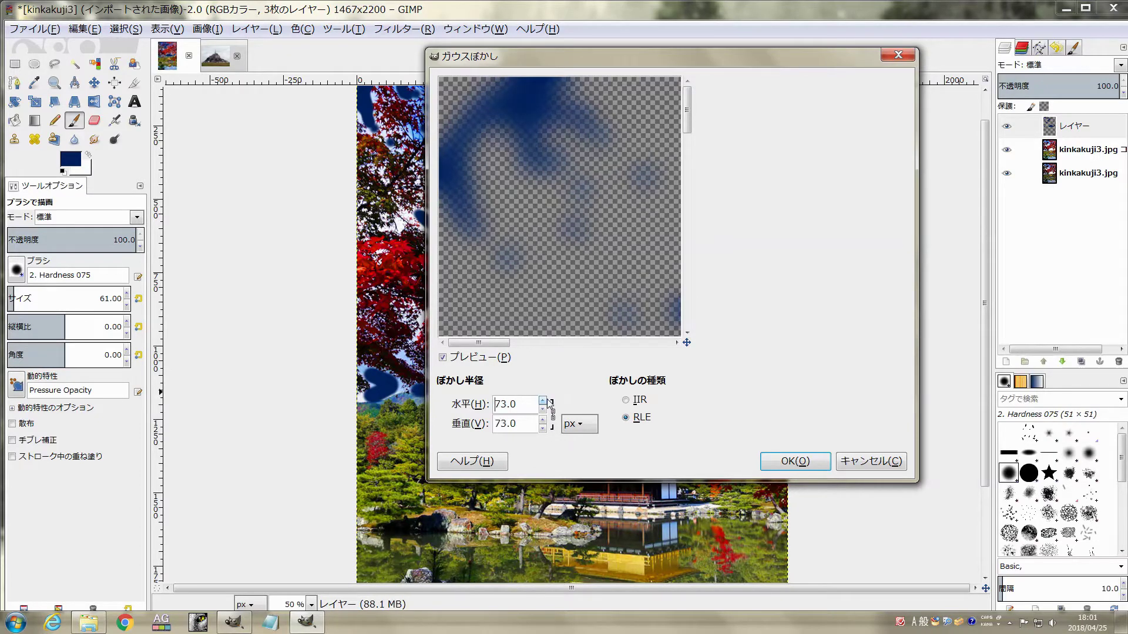
left_click(772, 463)
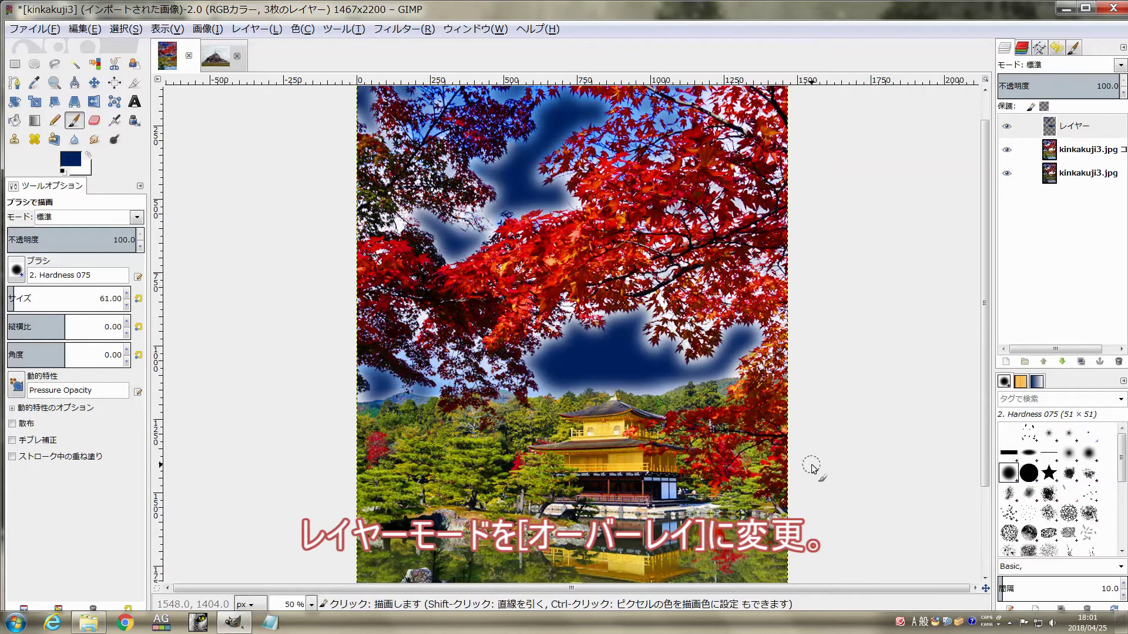
- Set the blue layer's mode to Overlay and toggle its visibility to compare
left_click(1122, 65)
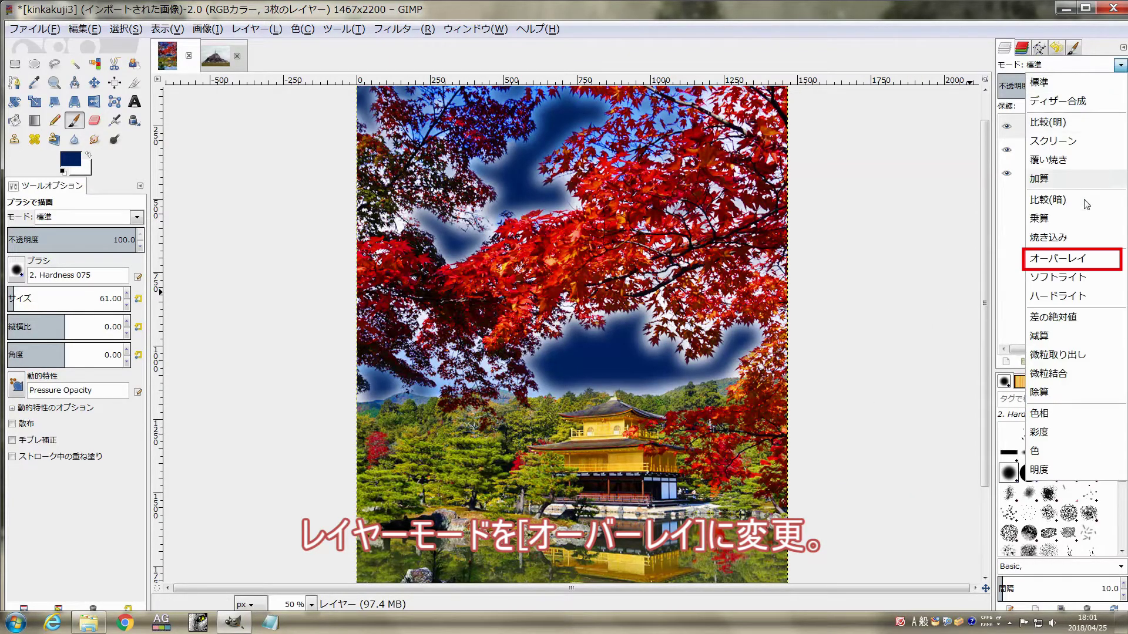
left_click(1076, 263)
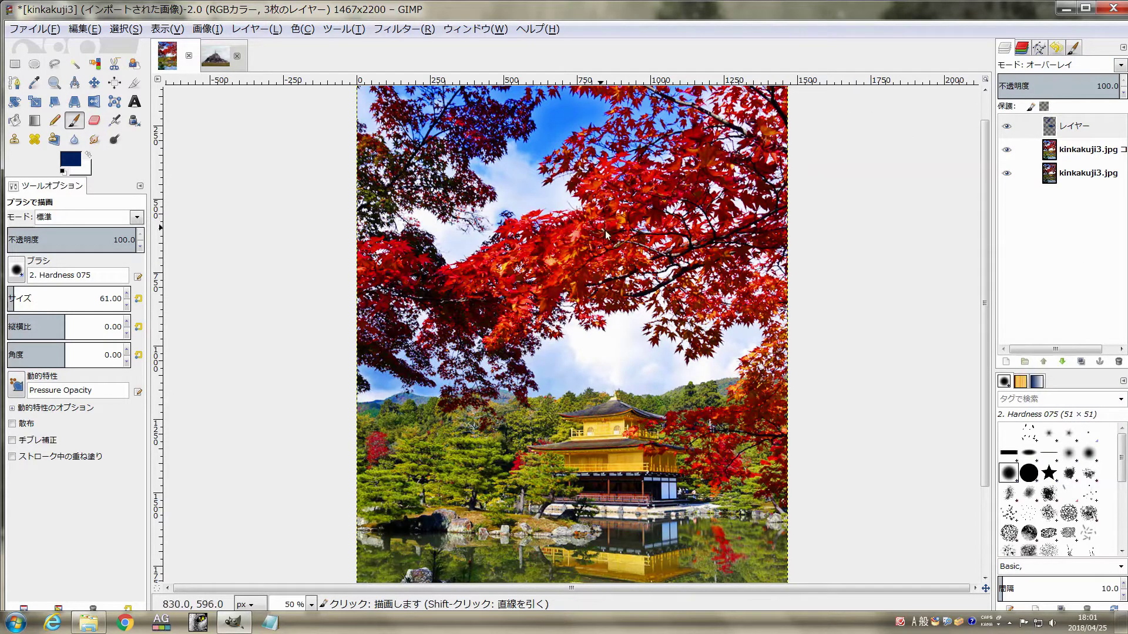
left_click(1007, 128)
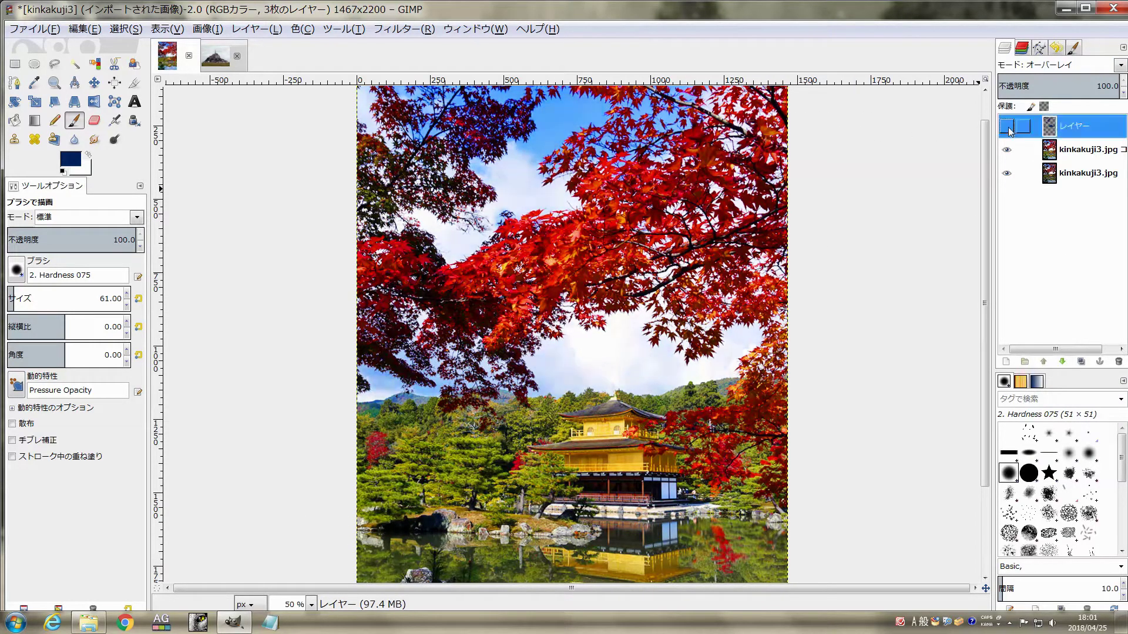
left_click(1007, 128)
left_click(1007, 127)
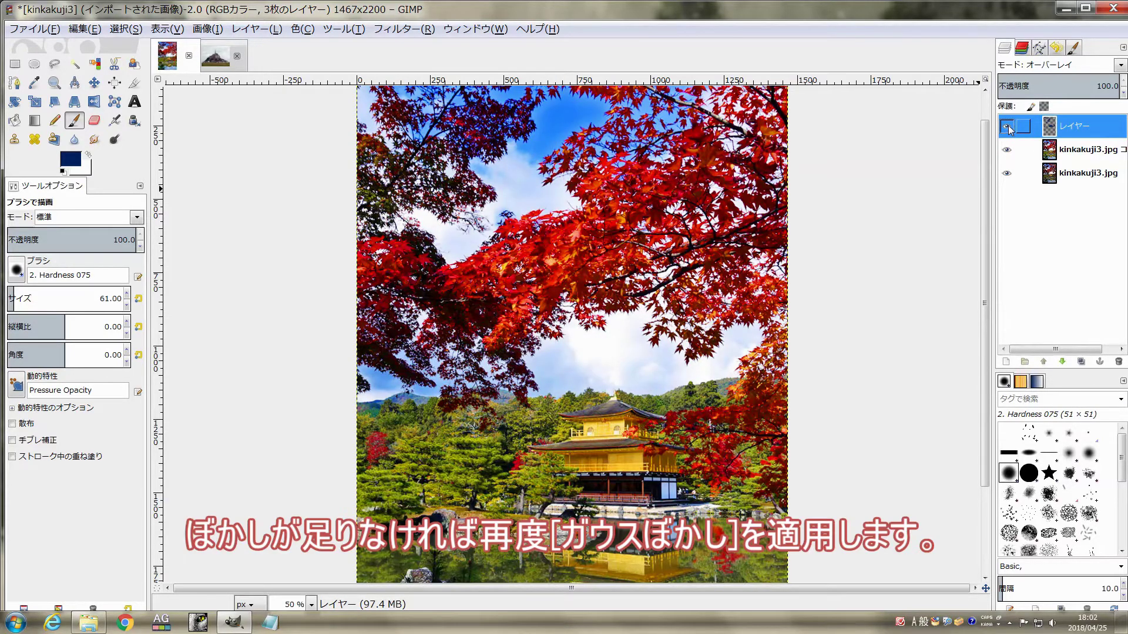
- Re-apply the Gaussian Blur to the overlay layer, compare it on and off, leaving it visible
left_click(402, 29)
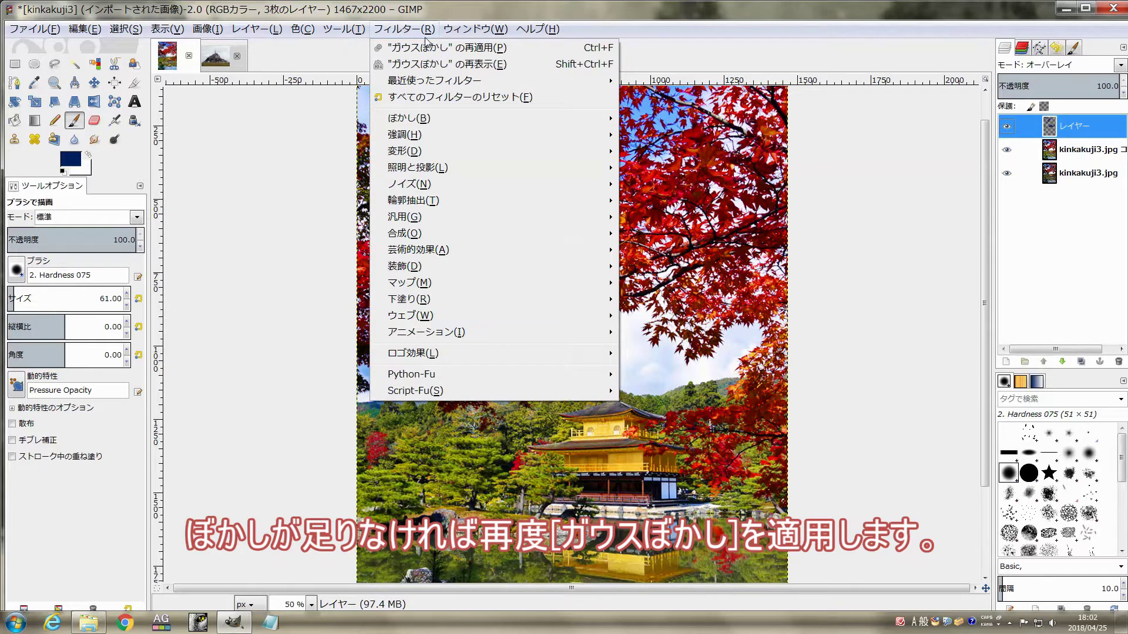
left_click(439, 48)
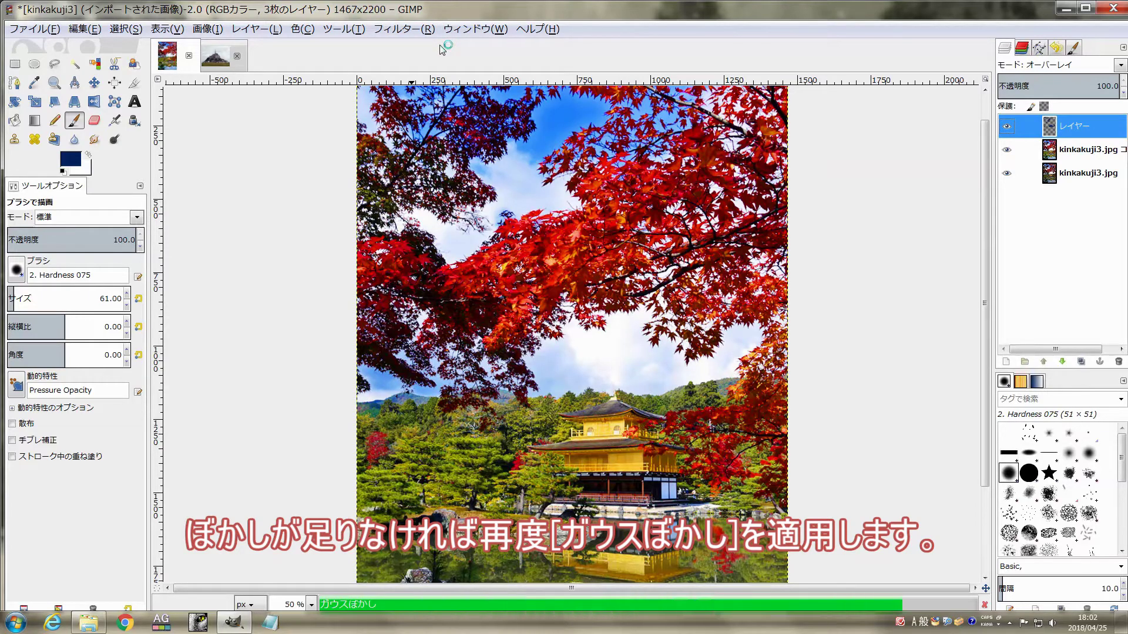
left_click(1011, 128)
left_click(1010, 128)
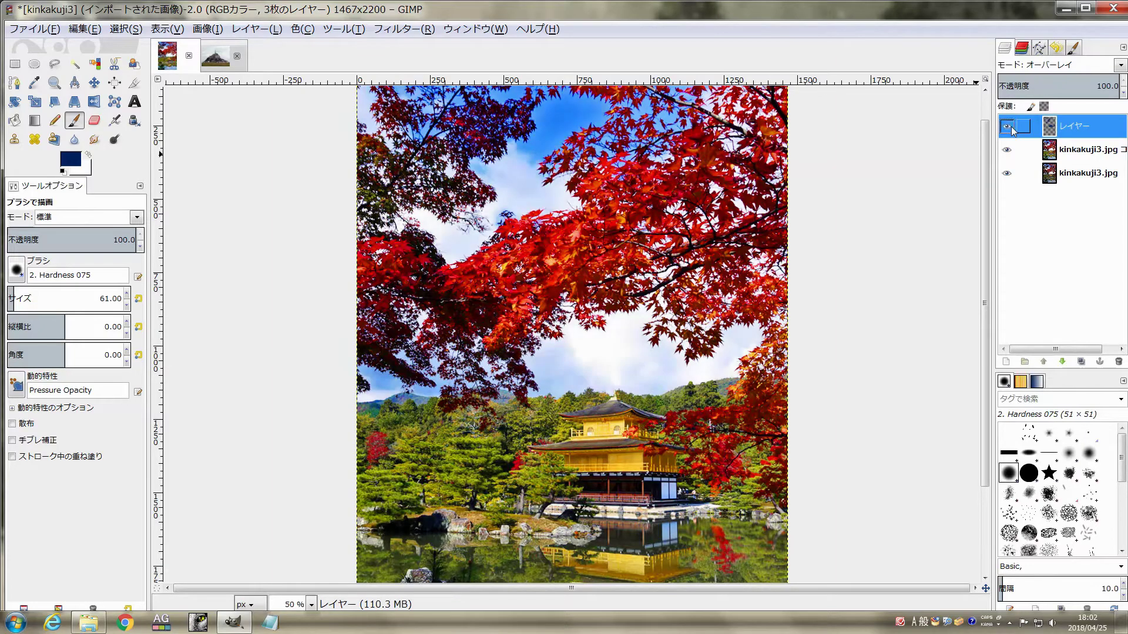
scroll(551, 112, "up", 3)
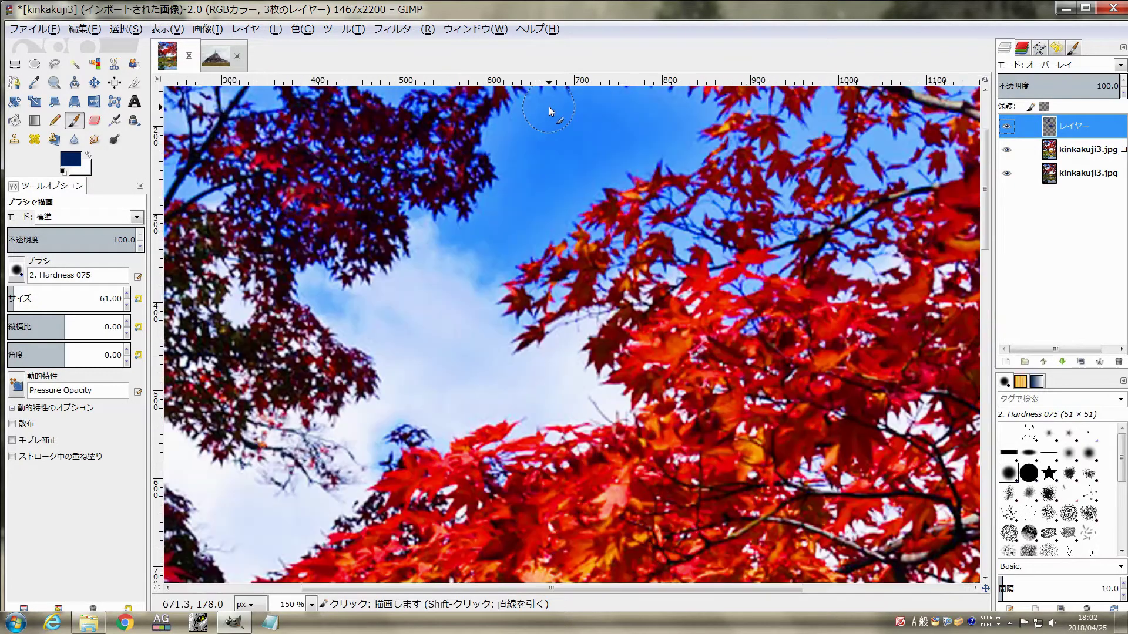
left_click(1010, 126)
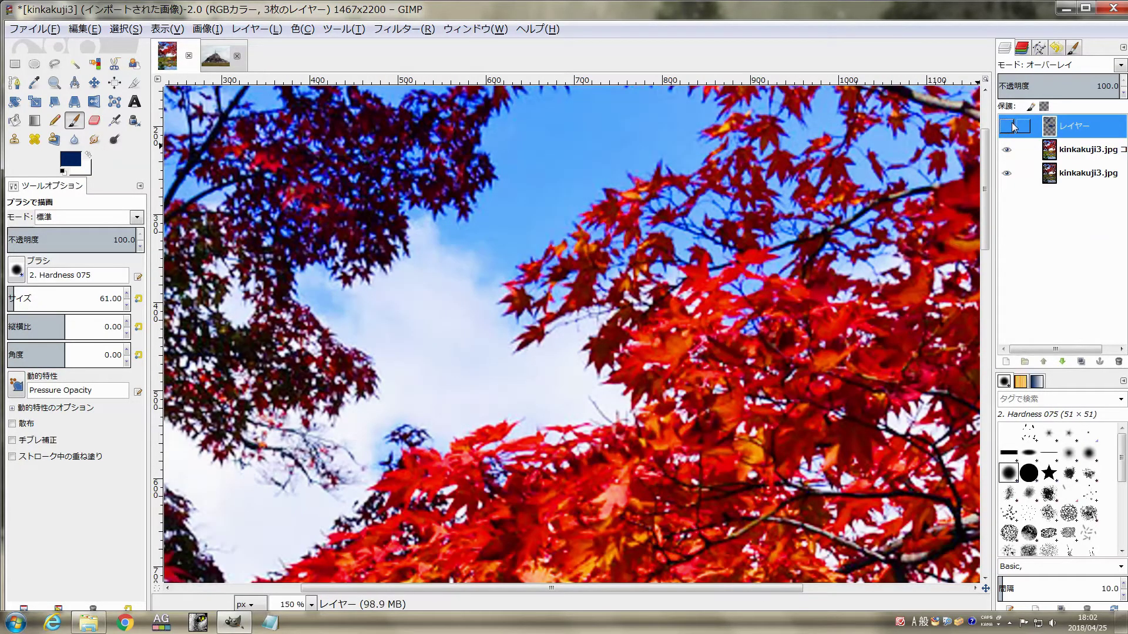
left_click(1010, 127)
left_click(1011, 127)
left_click(1011, 127)
scroll(506, 247, "down", 4)
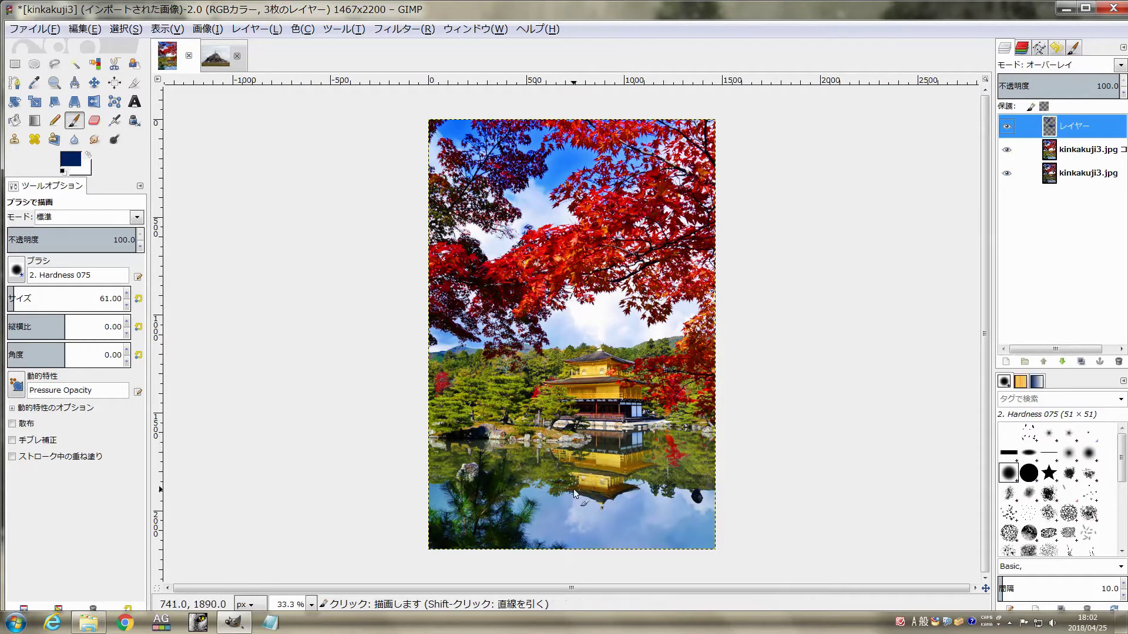
- With the pond reflection in view, enlarge the brush to 70 and add a new transparent layer
scroll(587, 464, "up", 2, "ctrl")
scroll(591, 465, "up", 1, "ctrl")
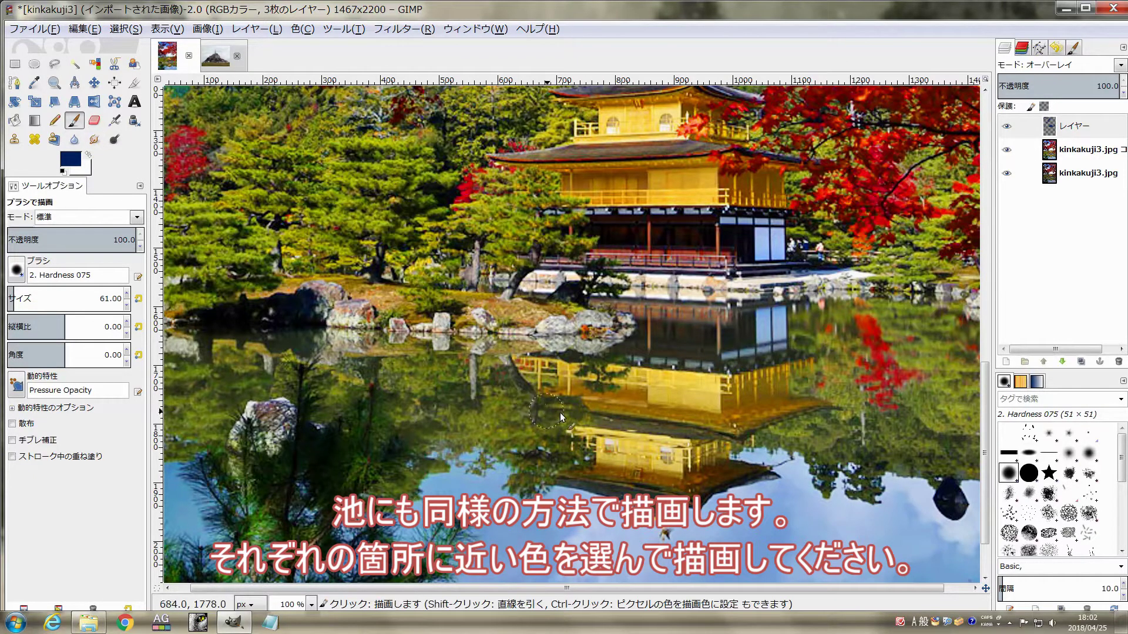
left_click_drag(559, 457, 629, 376)
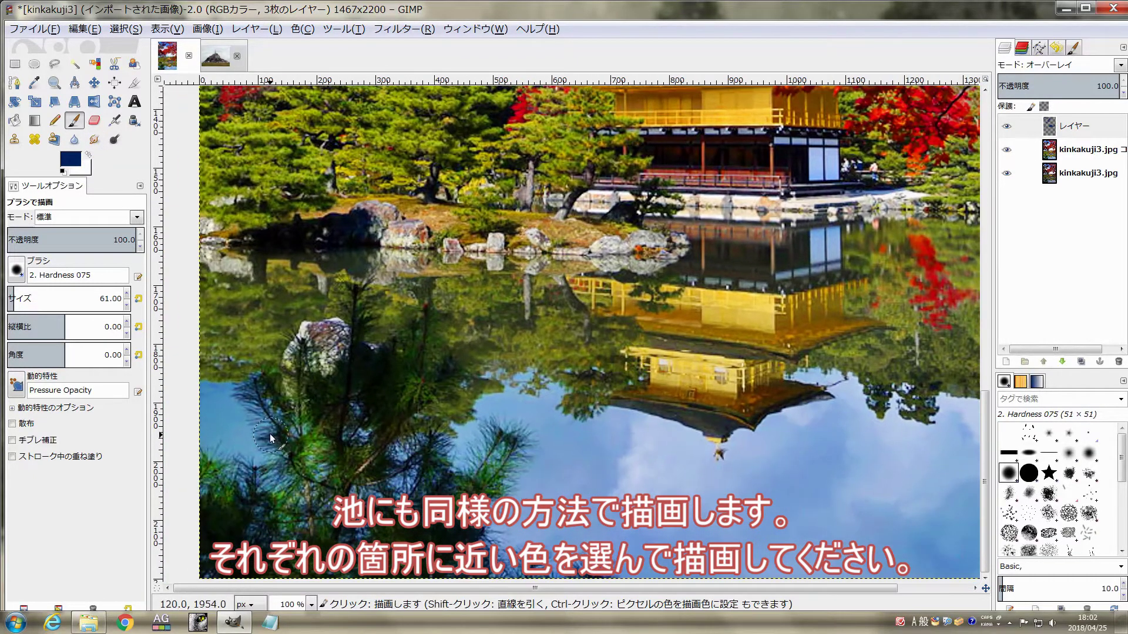
key("bracketright")
key("bracketright")
key("bracketright")
left_click(1006, 361)
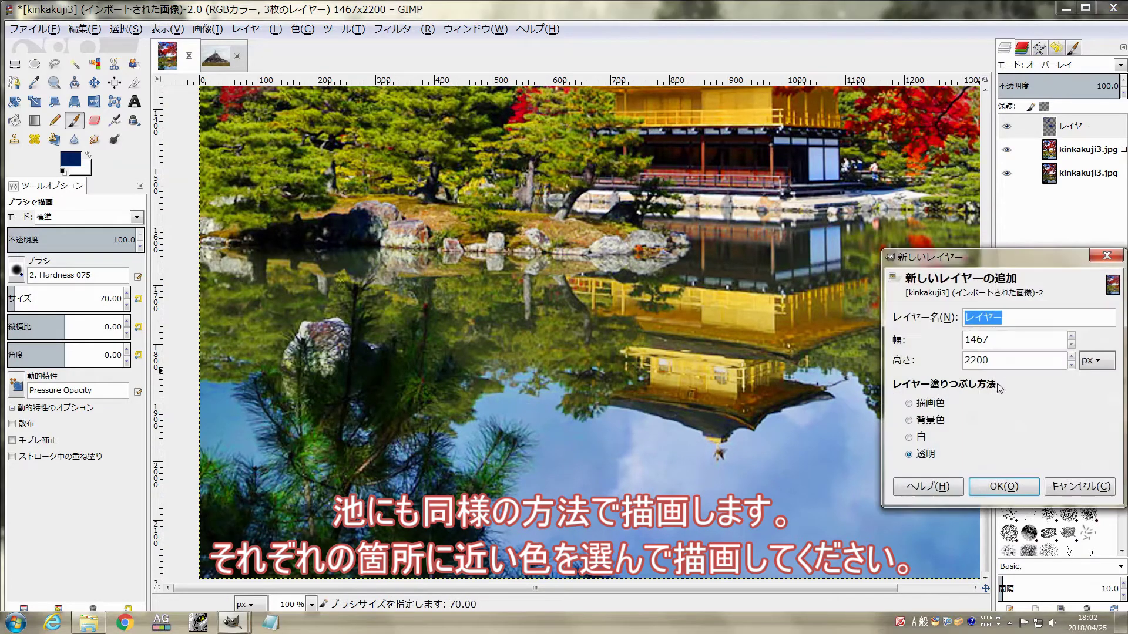
left_click(1002, 487)
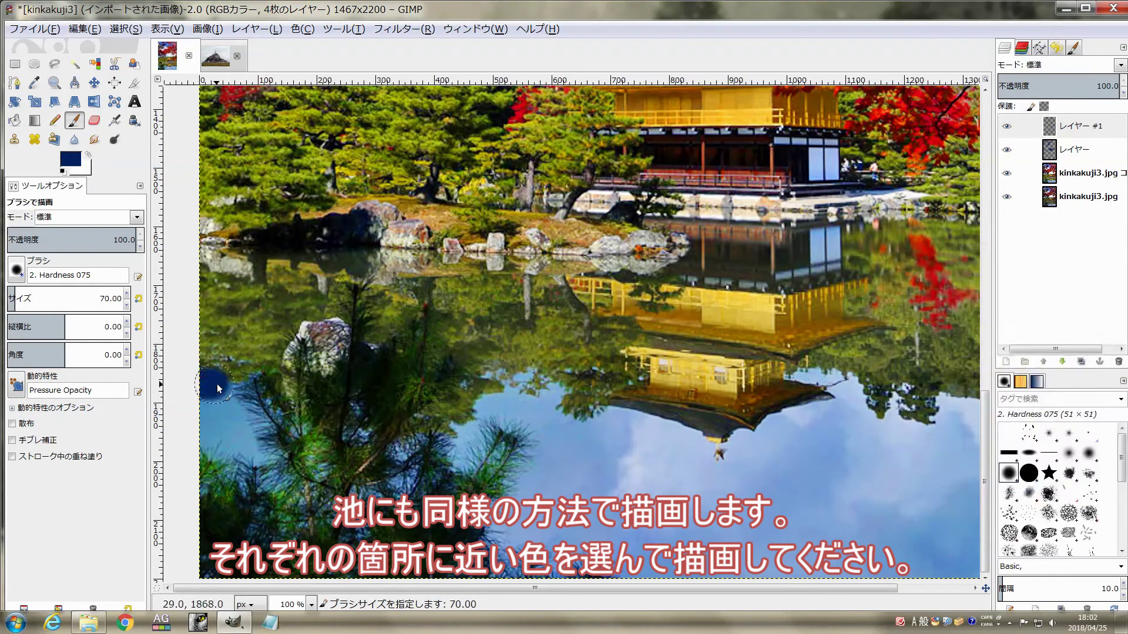
- Paint thick dark-blue strokes across the pond's sky reflection, undoing and redoing one loop
left_click_drag(249, 443, 203, 402)
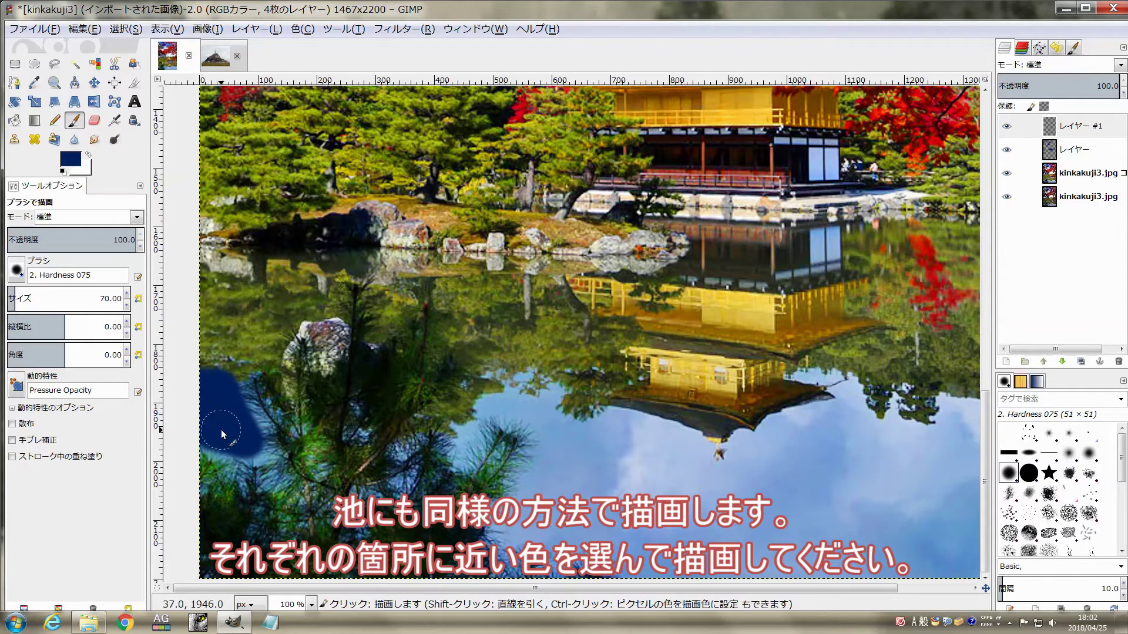
left_click_drag(458, 443, 538, 425)
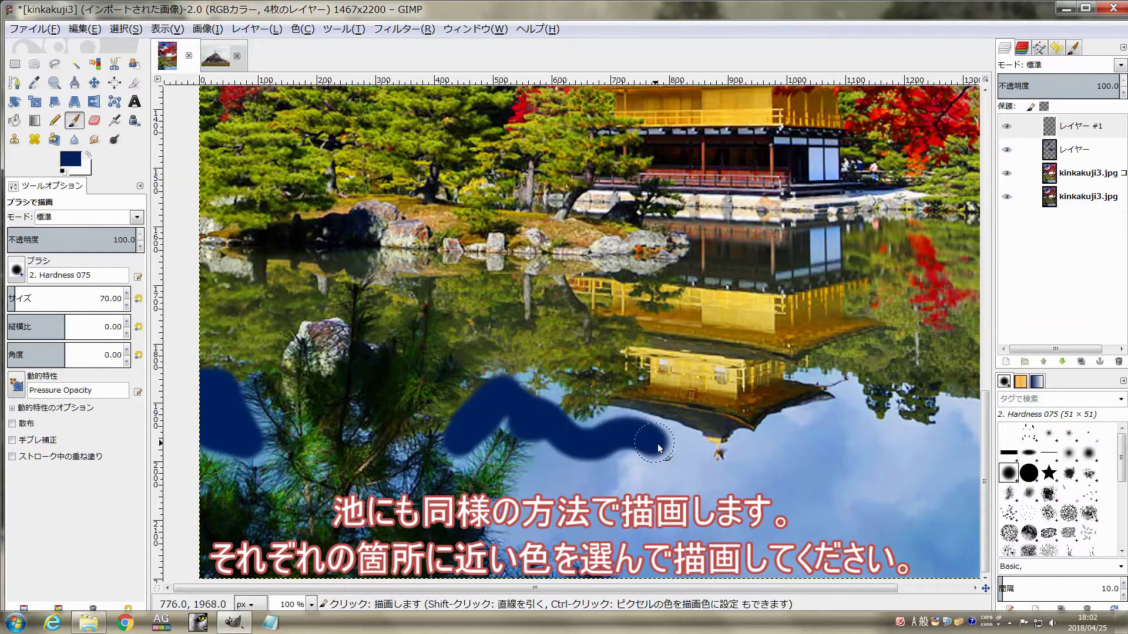
left_click_drag(657, 443, 853, 433)
scroll(837, 389, "right", 3)
left_click_drag(893, 390, 730, 369)
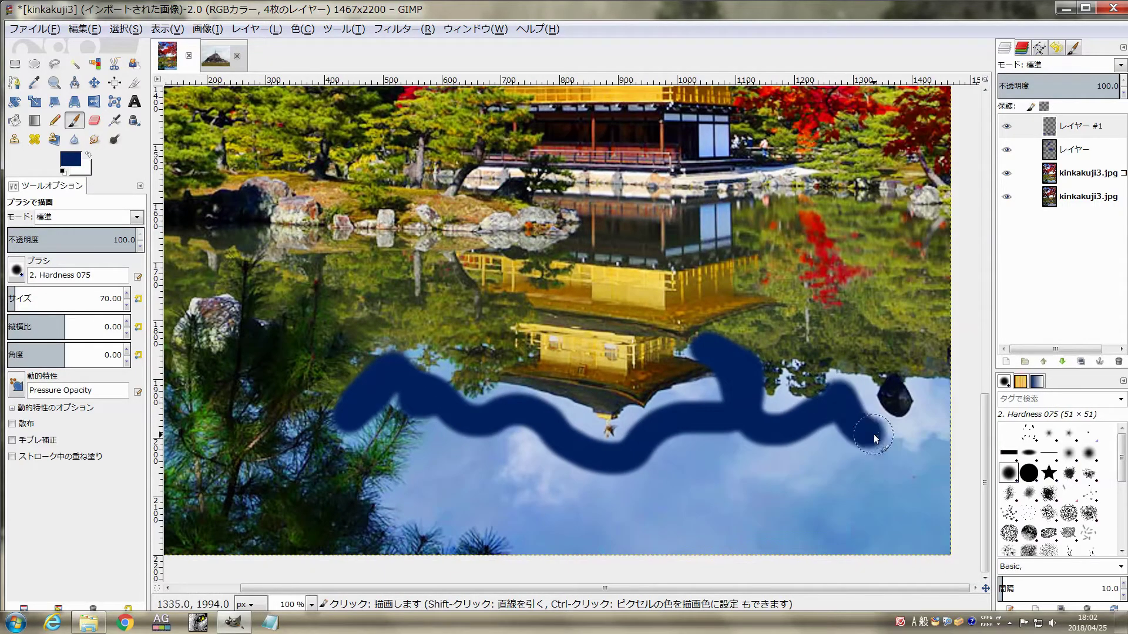
key("ctrl+z")
mouse_move(827, 414)
left_mouse_down()
mouse_move(761, 411)
mouse_move(743, 544)
mouse_move(272, 478)
mouse_move(336, 415)
mouse_move(364, 427)
mouse_move(582, 414)
mouse_move(358, 478)
mouse_move(672, 454)
left_mouse_up()
scroll(656, 368, "right", 5)
key("bracketright")
- Switch the paint colour to green and cover the pond's reflected trees with it
scroll(764, 499, "left", 5)
scroll(865, 535, "up", 2)
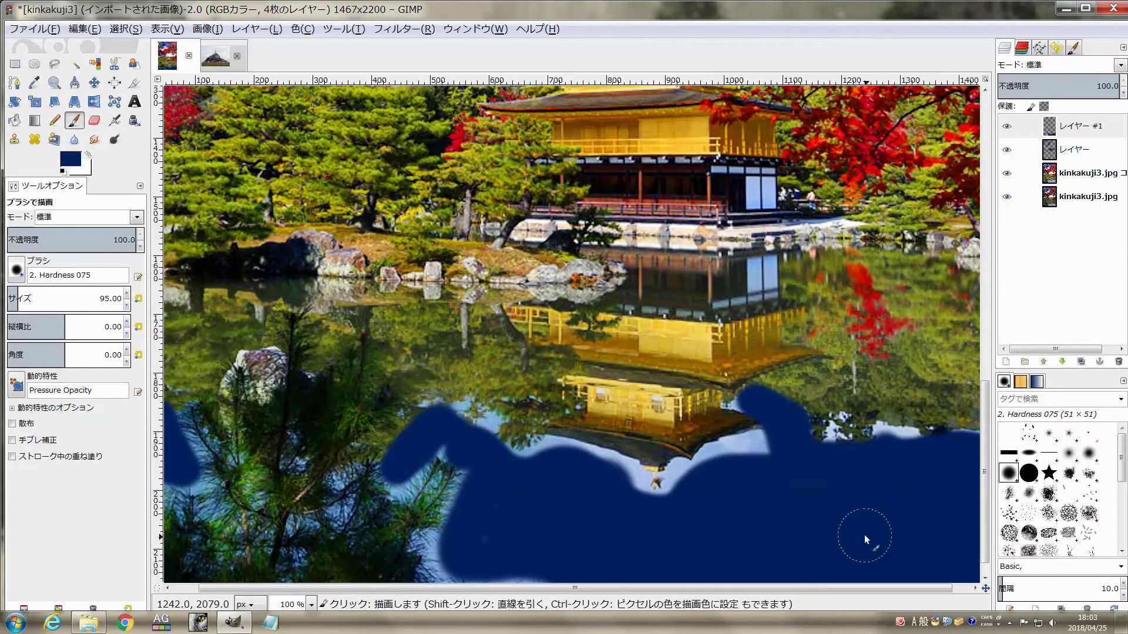
left_click(70, 160)
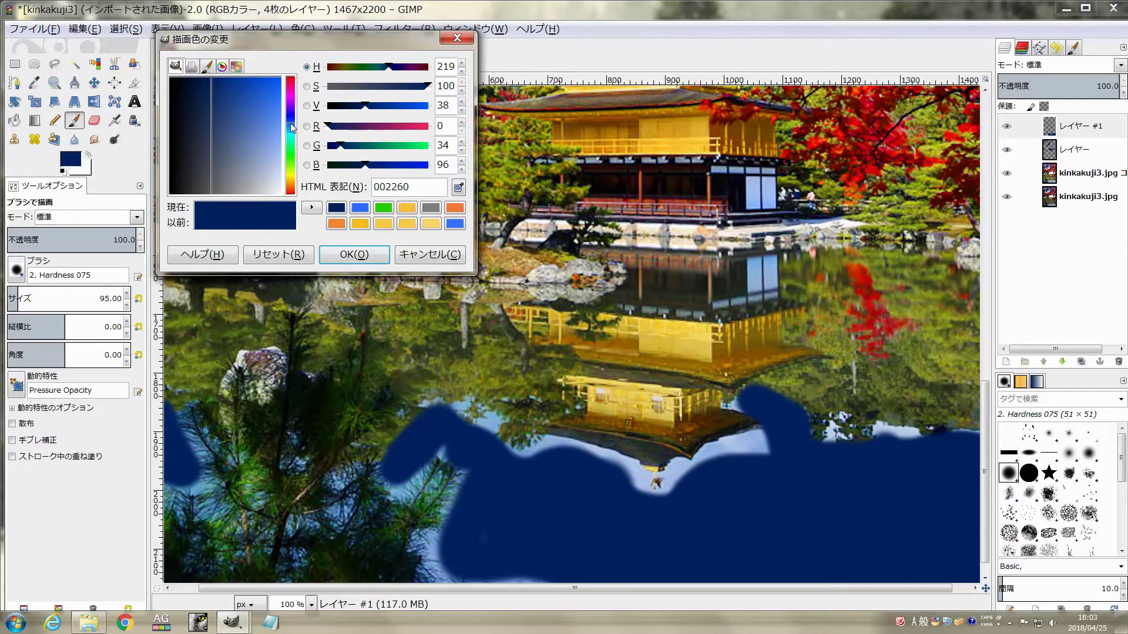
left_click_drag(292, 128, 292, 158)
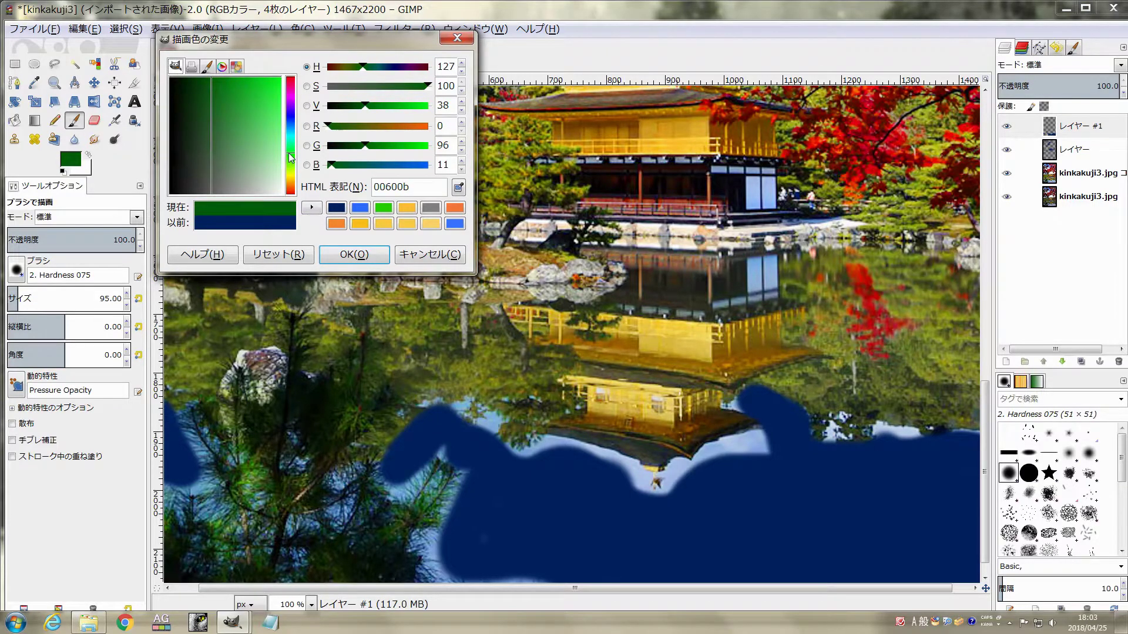
left_click(354, 254)
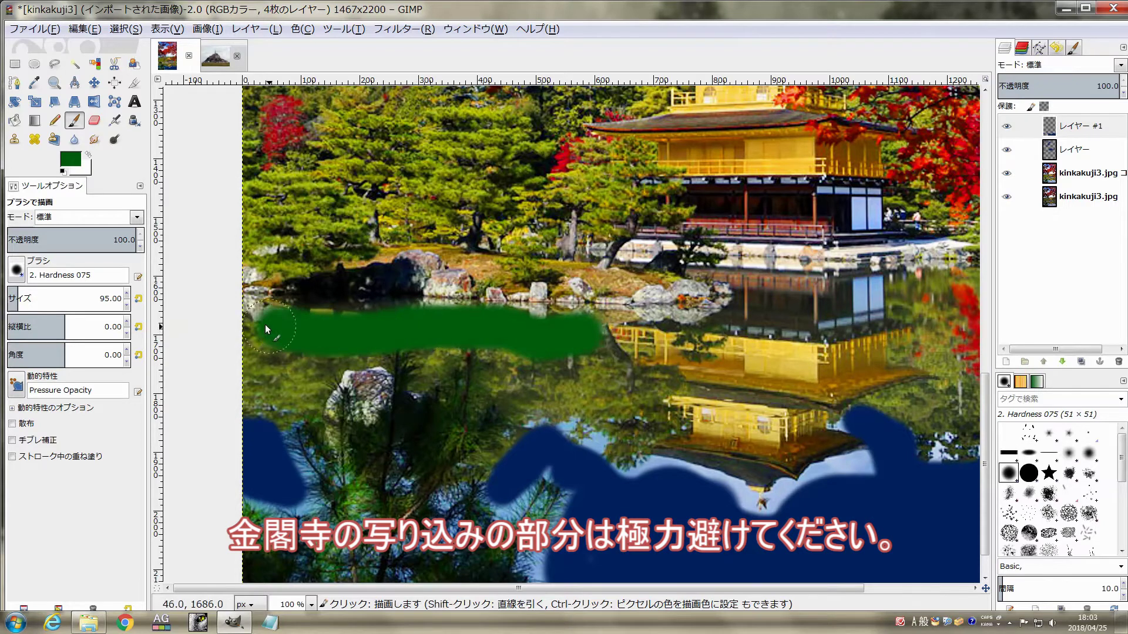
left_click_drag(265, 326, 525, 367)
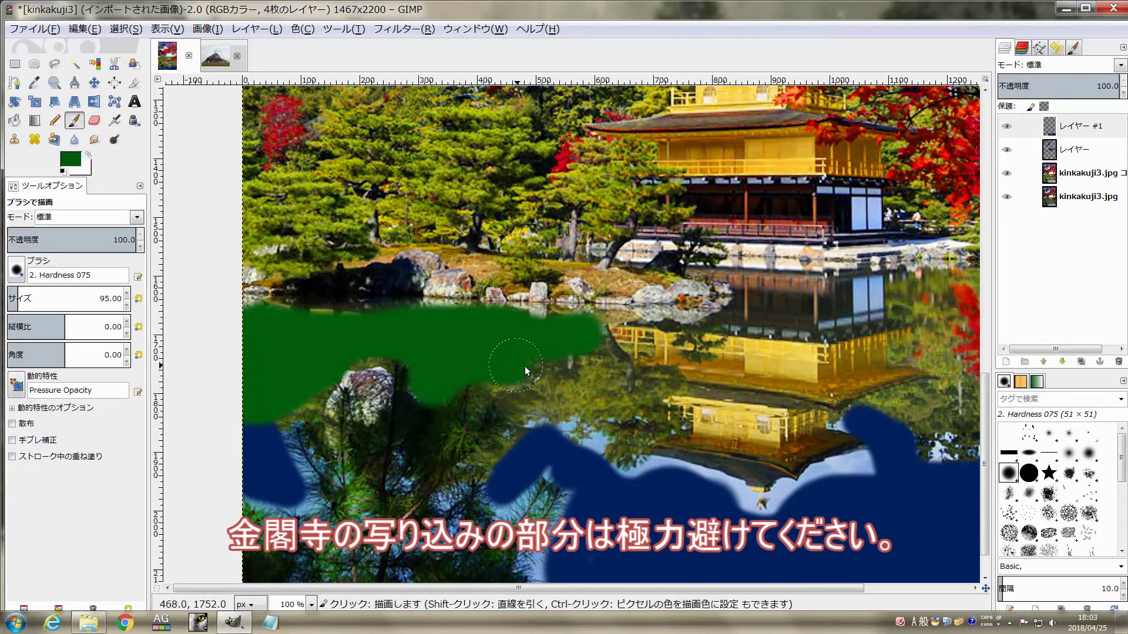
mouse_move(626, 433)
left_mouse_down()
mouse_move(547, 509)
mouse_move(369, 463)
mouse_move(424, 331)
mouse_move(458, 385)
mouse_move(491, 288)
left_mouse_up()
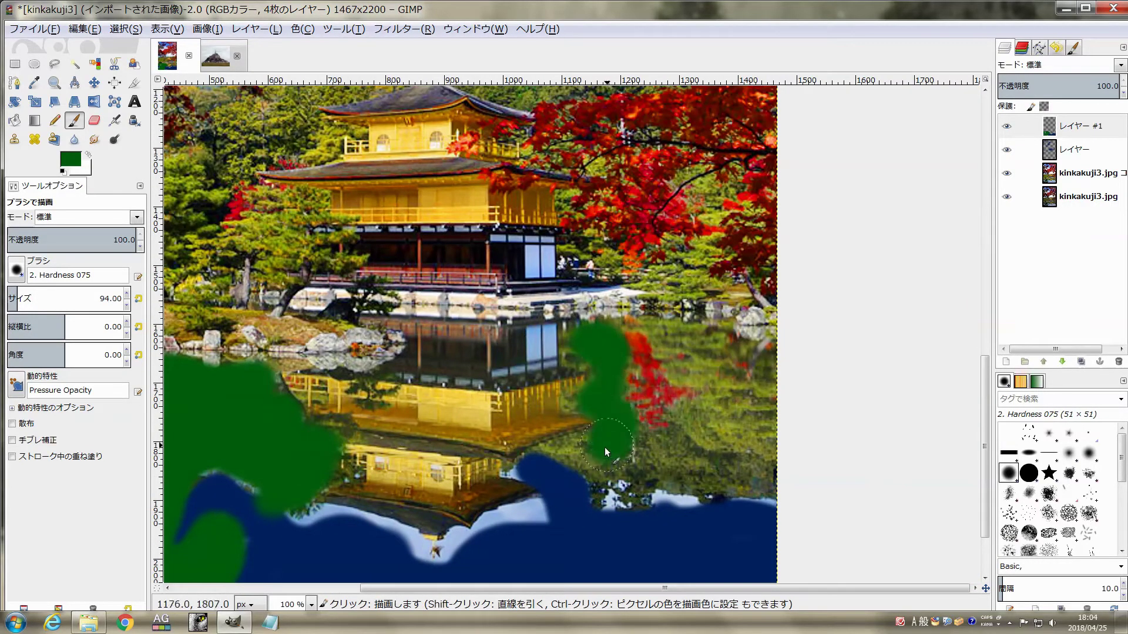
mouse_move(605, 448)
left_mouse_down()
mouse_move(675, 481)
mouse_move(696, 449)
mouse_move(702, 369)
mouse_move(722, 381)
mouse_move(710, 383)
left_mouse_up()
- Shrink the brush to 77 and change the paint colour to dark red
key("bracketleft")
key("bracketleft")
key("bracketleft")
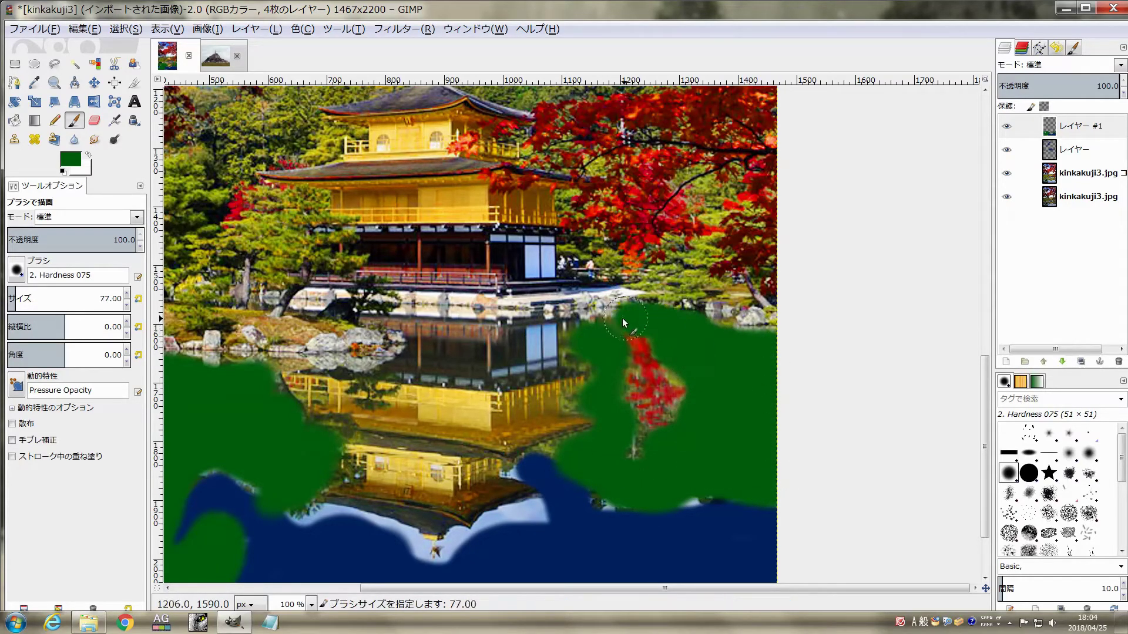
left_click(71, 157)
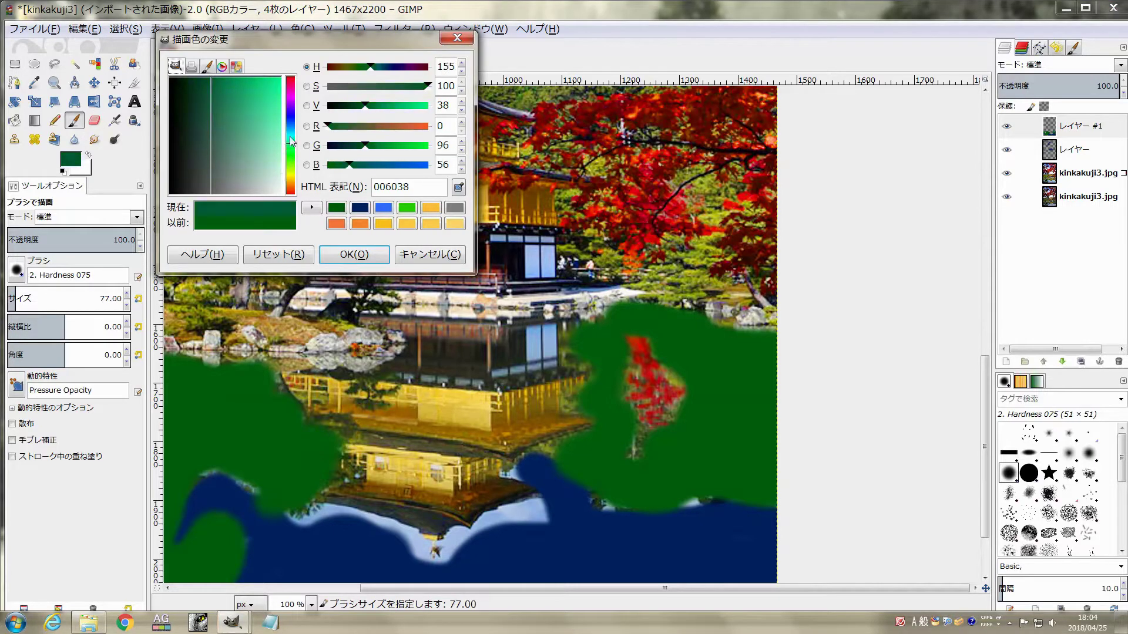
left_click_drag(289, 160, 292, 78)
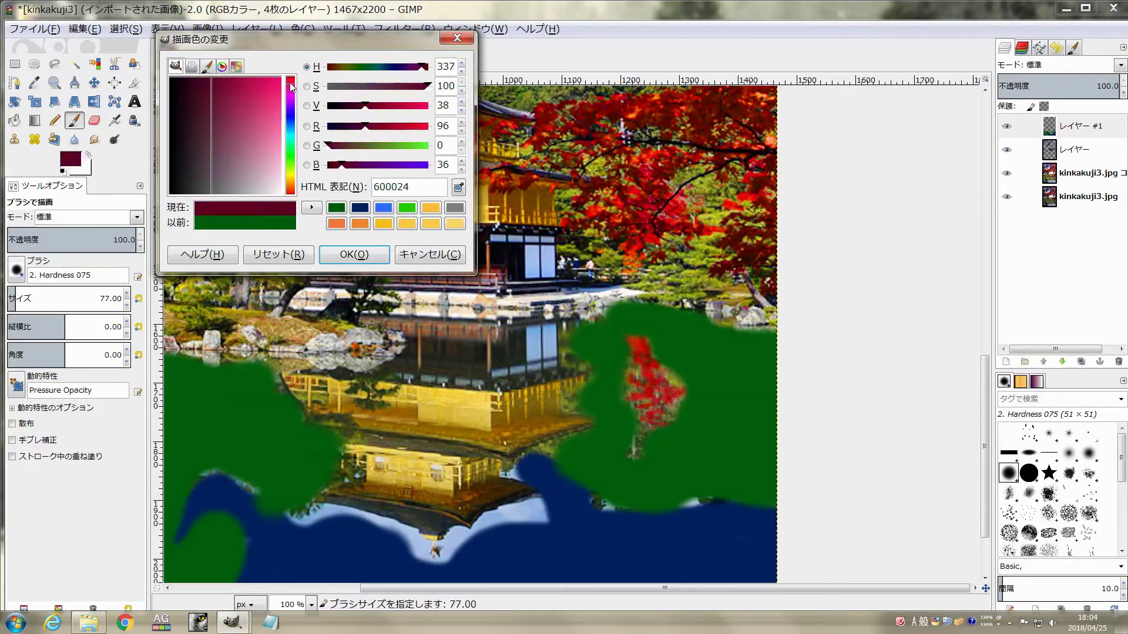
left_click(353, 253)
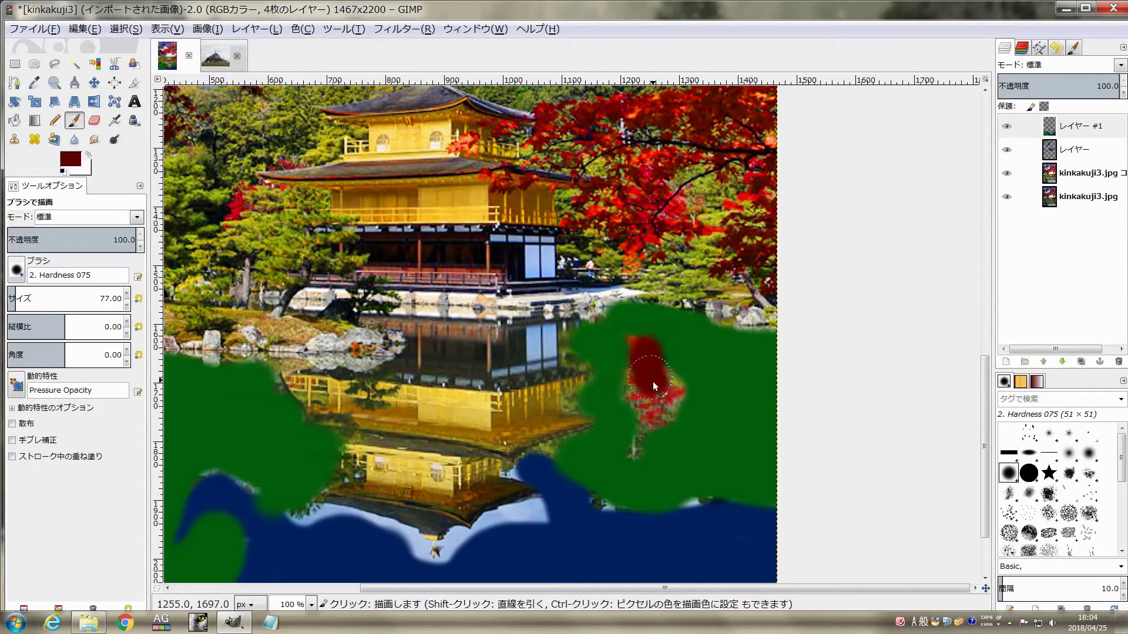
scroll(669, 391, "down", 3)
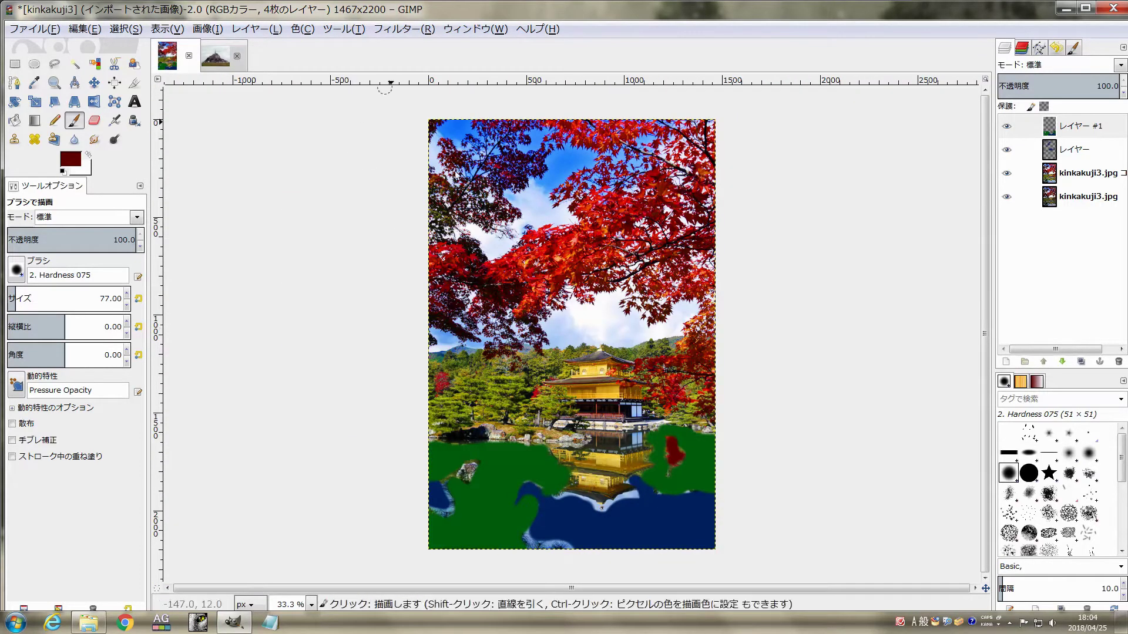
scroll(582, 354, "up", 1)
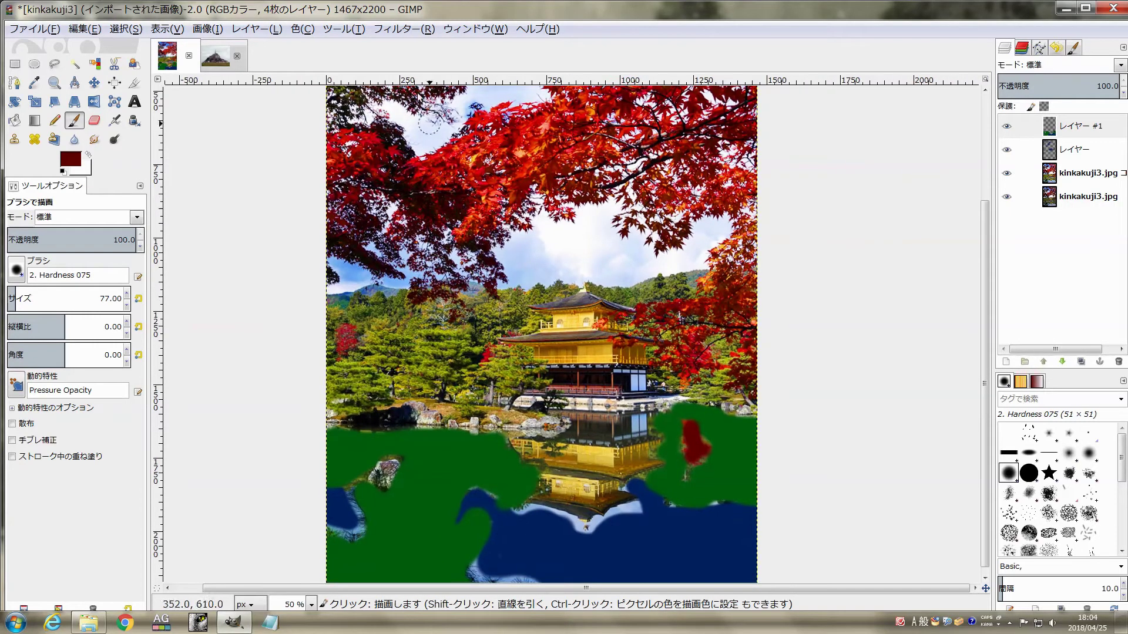
left_click(404, 29)
left_click(432, 63)
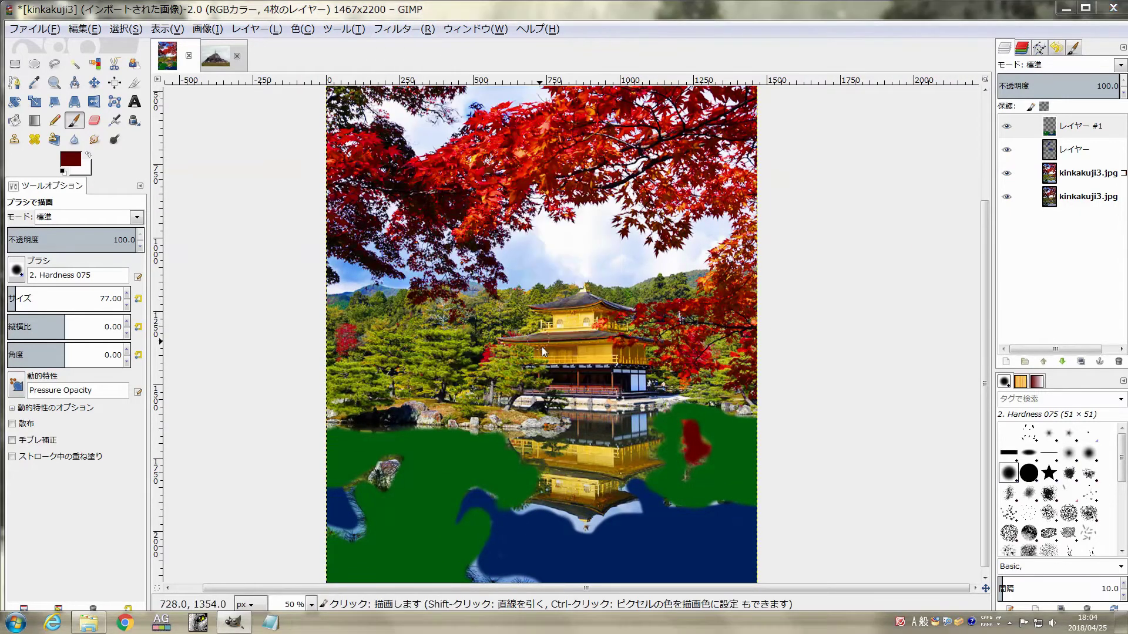
- Blur the painted layer with a 200 px Gaussian blur and set it to Overlay mode
key("Tab")
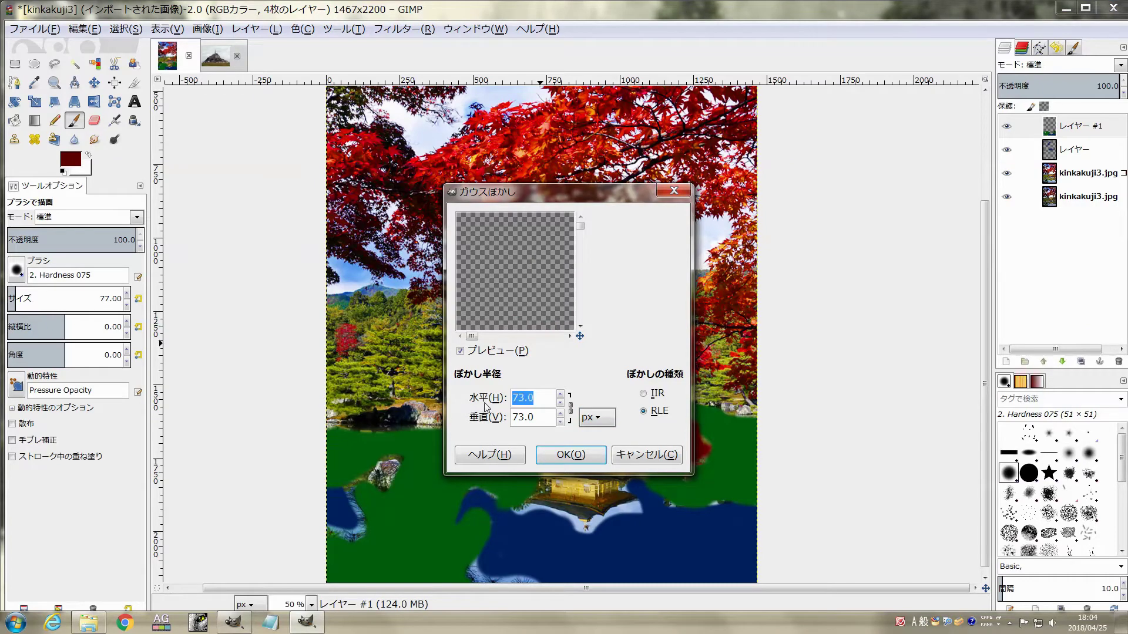
type("200")
left_click(579, 456)
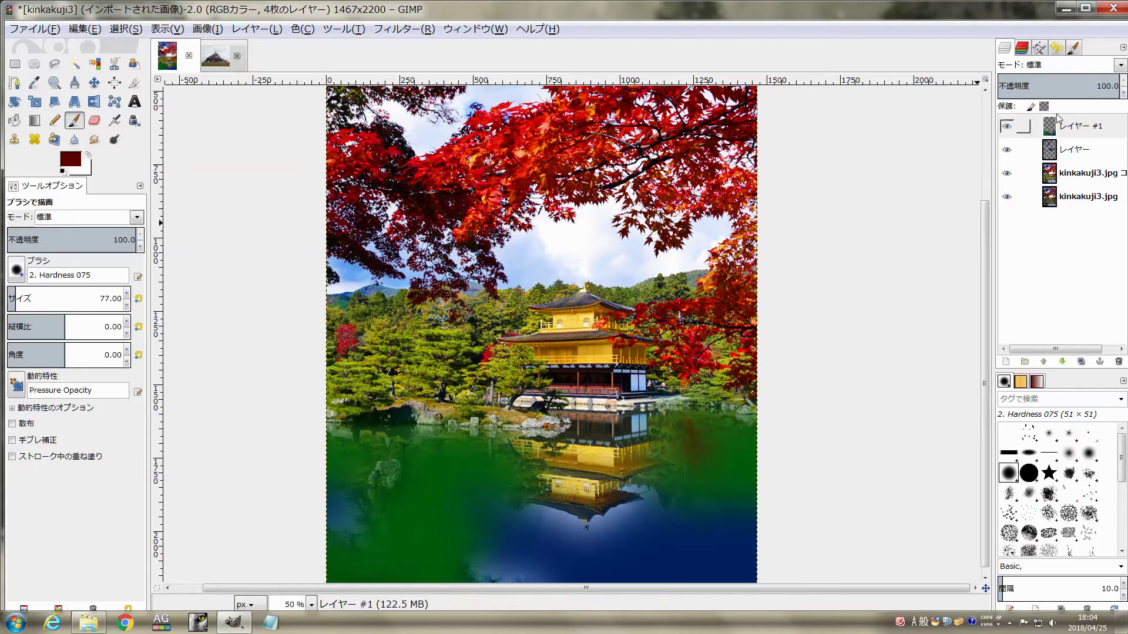
left_click(1120, 65)
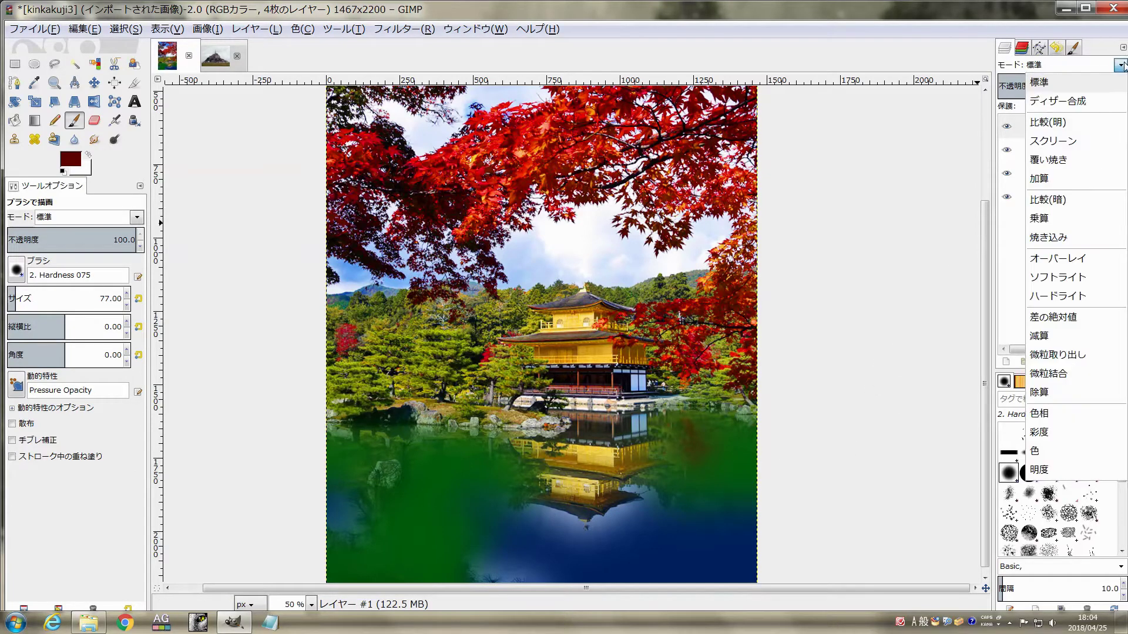
left_click(1079, 262)
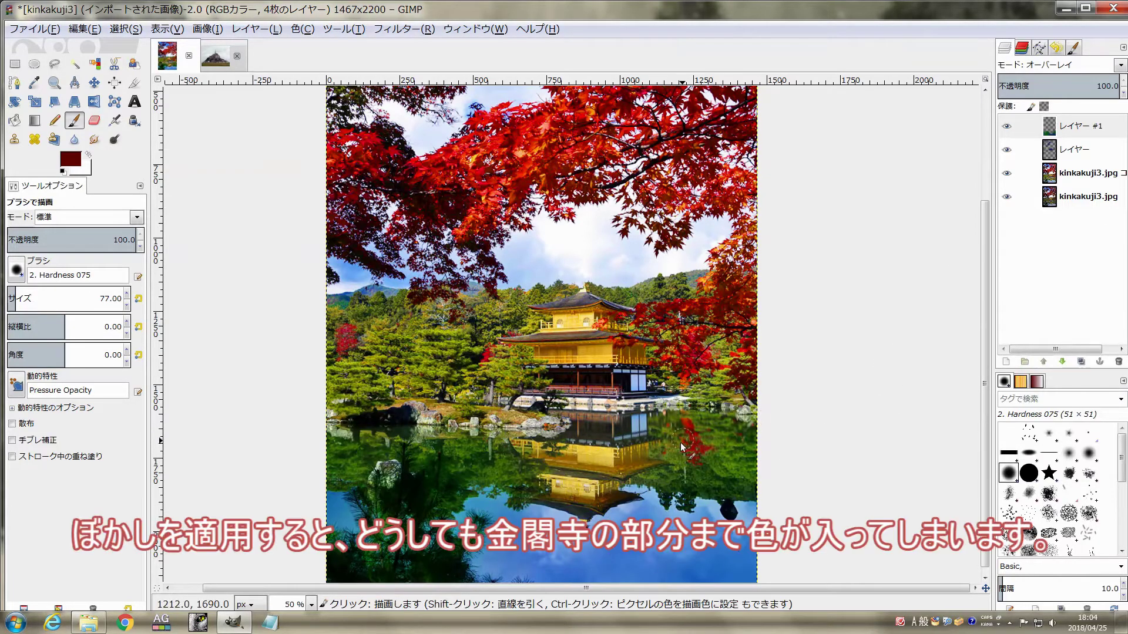
- Zoom out and toggle the レイヤー and レイヤー #1 layers to compare the overlay effect
scroll(697, 453, "up", 1)
scroll(698, 453, "up", 2)
scroll(696, 450, "up", 1)
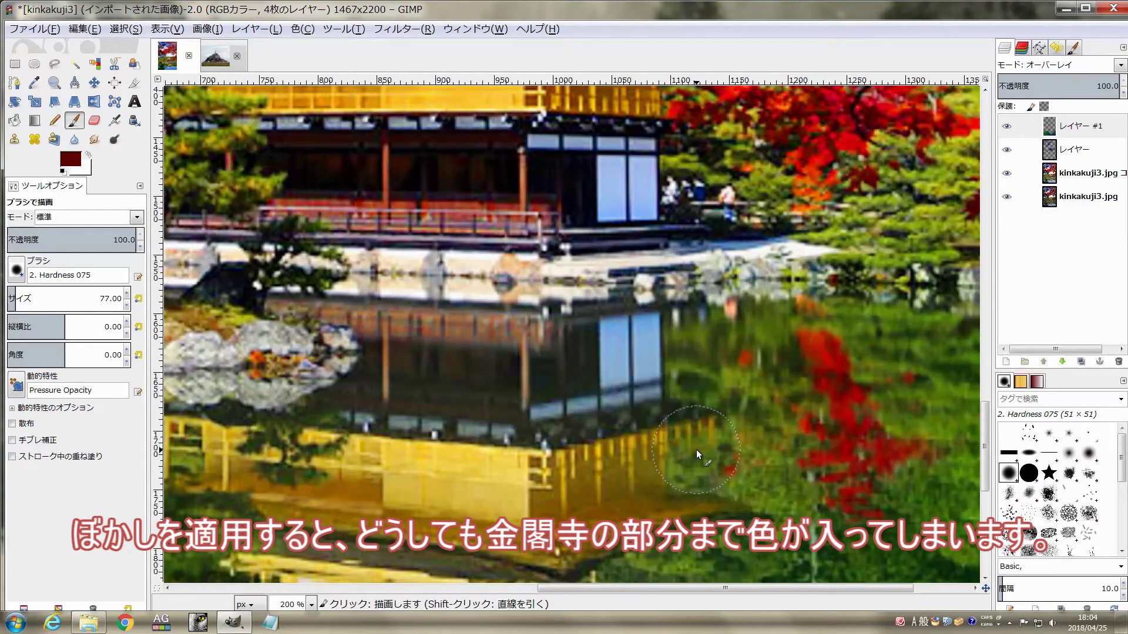
scroll(696, 450, "down", 1)
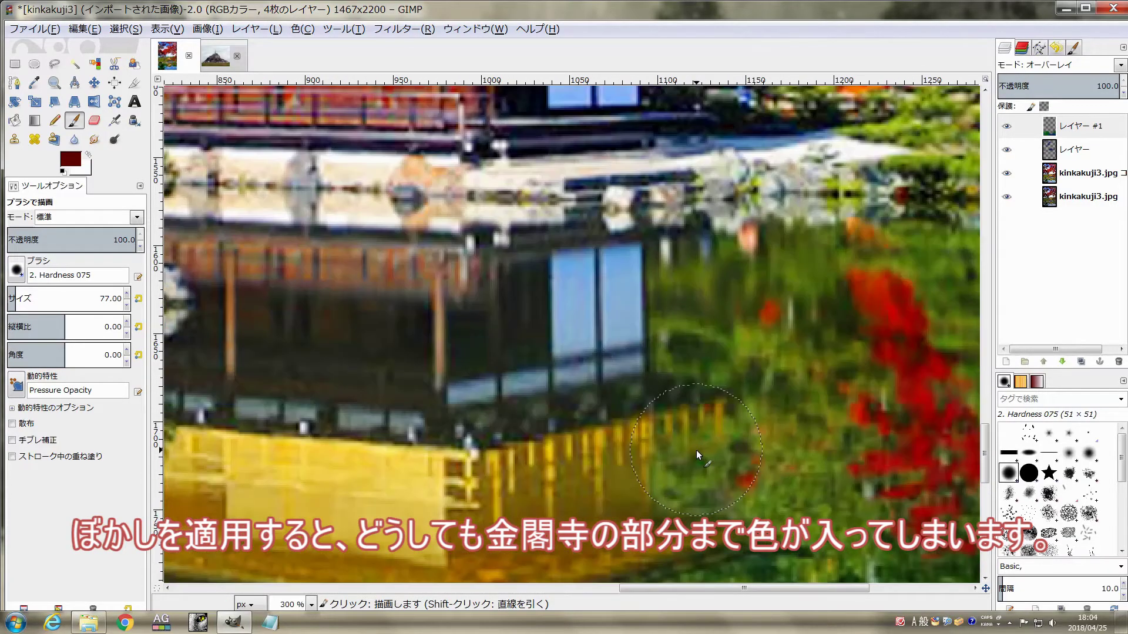
scroll(696, 450, "down", 1)
key("minus")
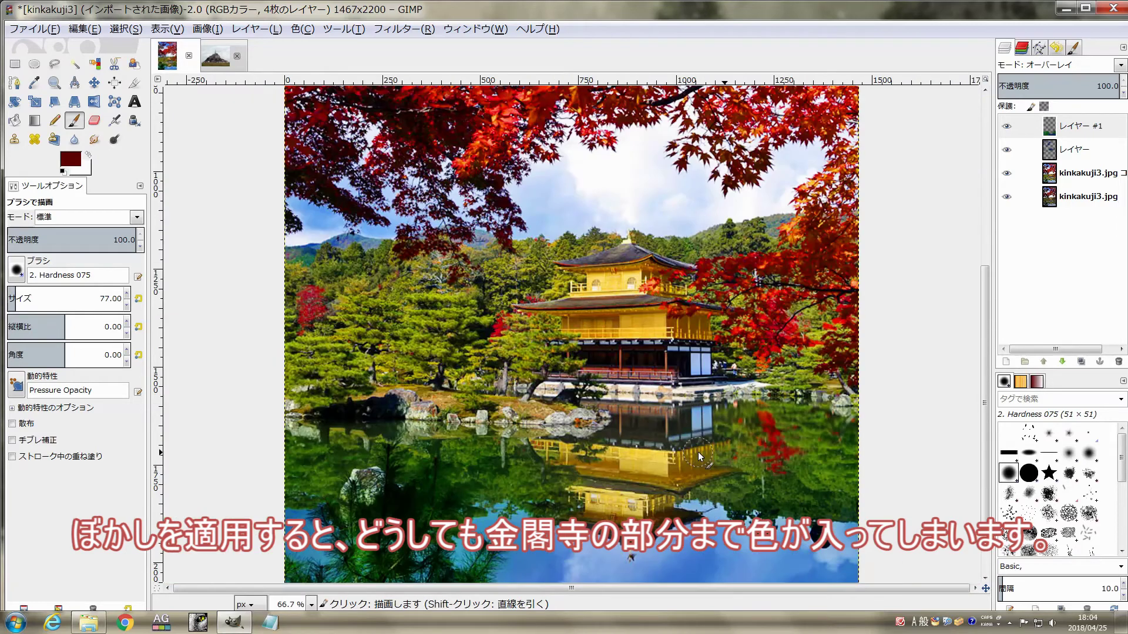
key("minus")
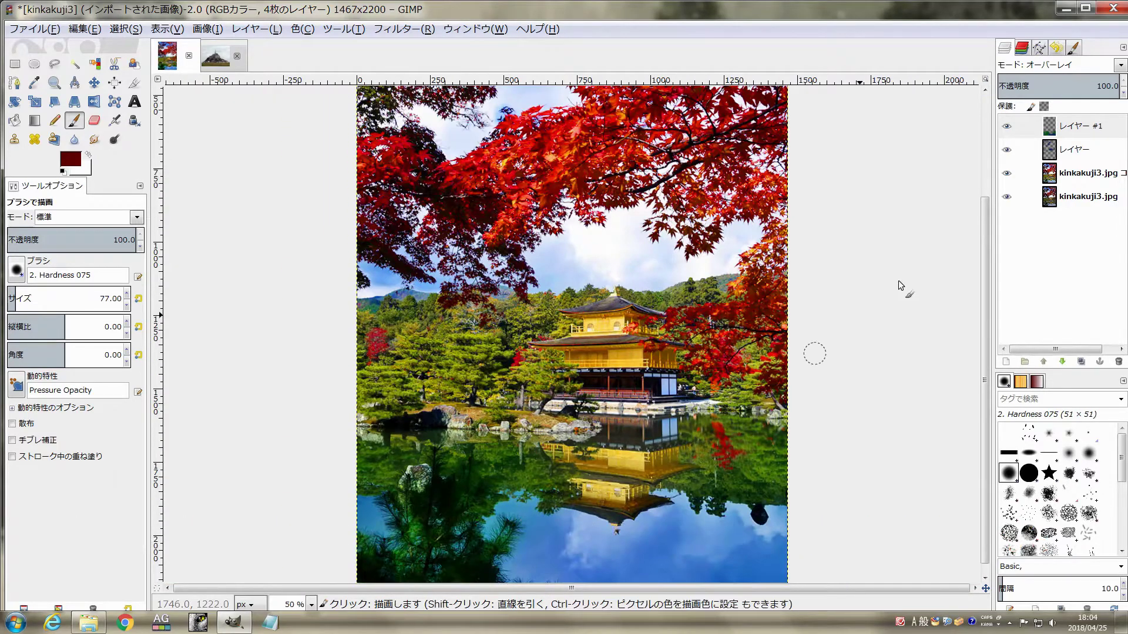
left_click(1006, 150)
key("1")
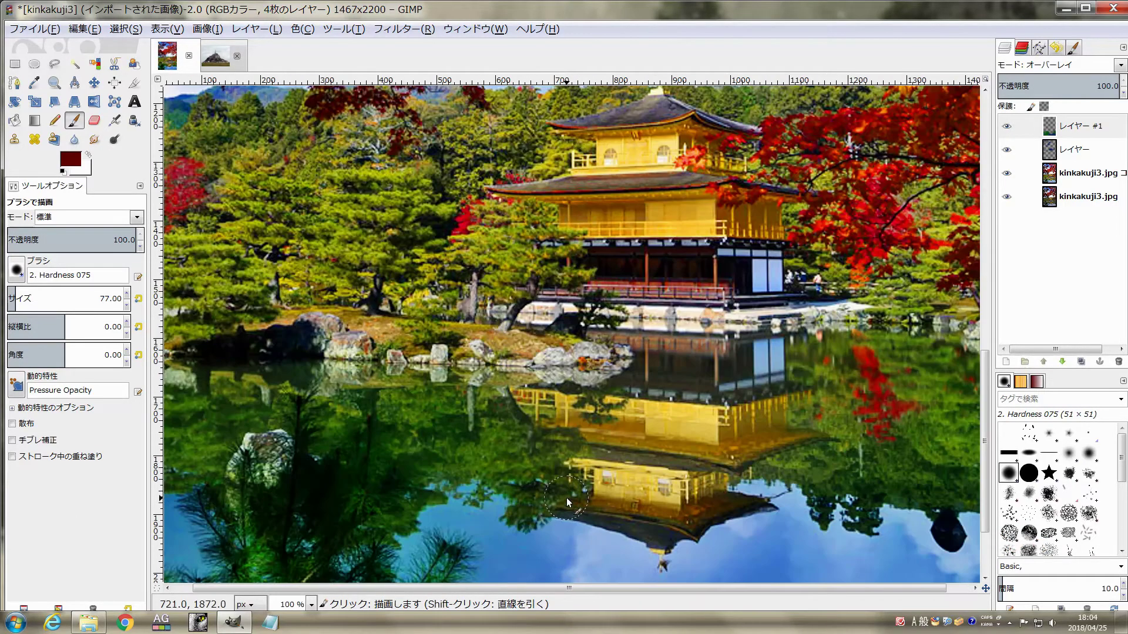
scroll(562, 394, "down", 1)
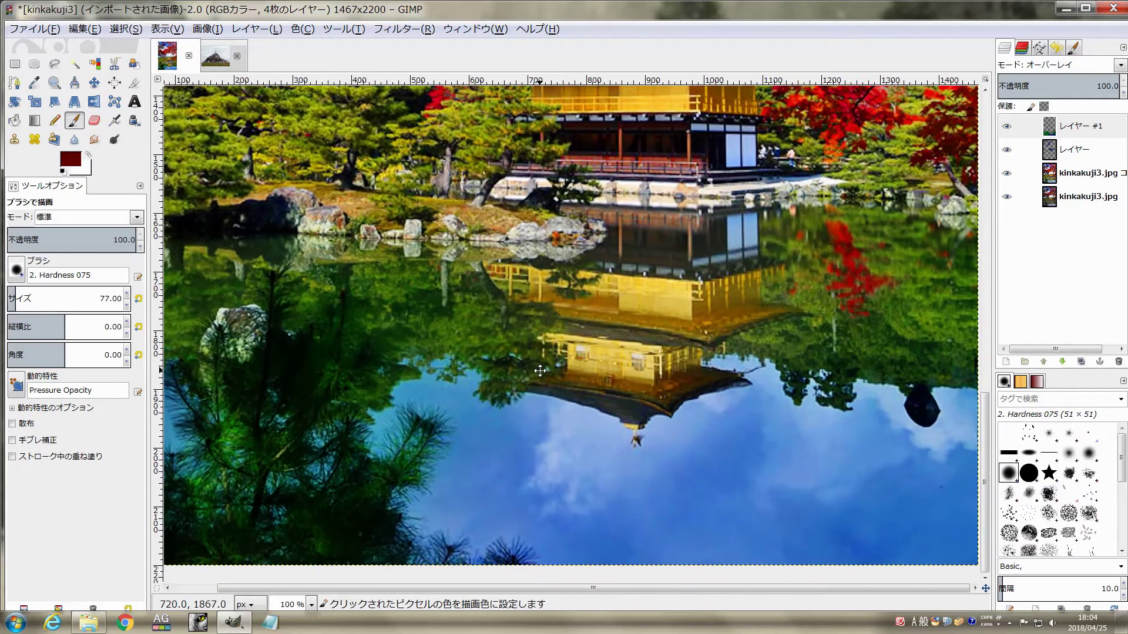
left_click(1001, 131)
left_click(1006, 127)
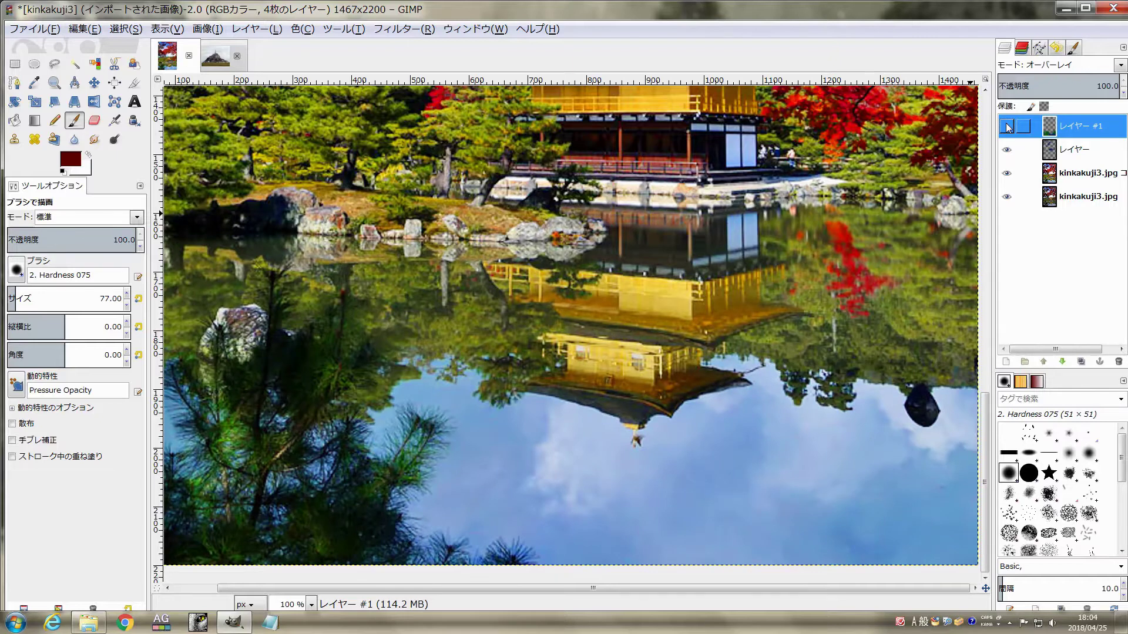
- Compare the overlay layer on and off, then give レイヤー #1 a fully opaque white mask
left_click(1007, 127)
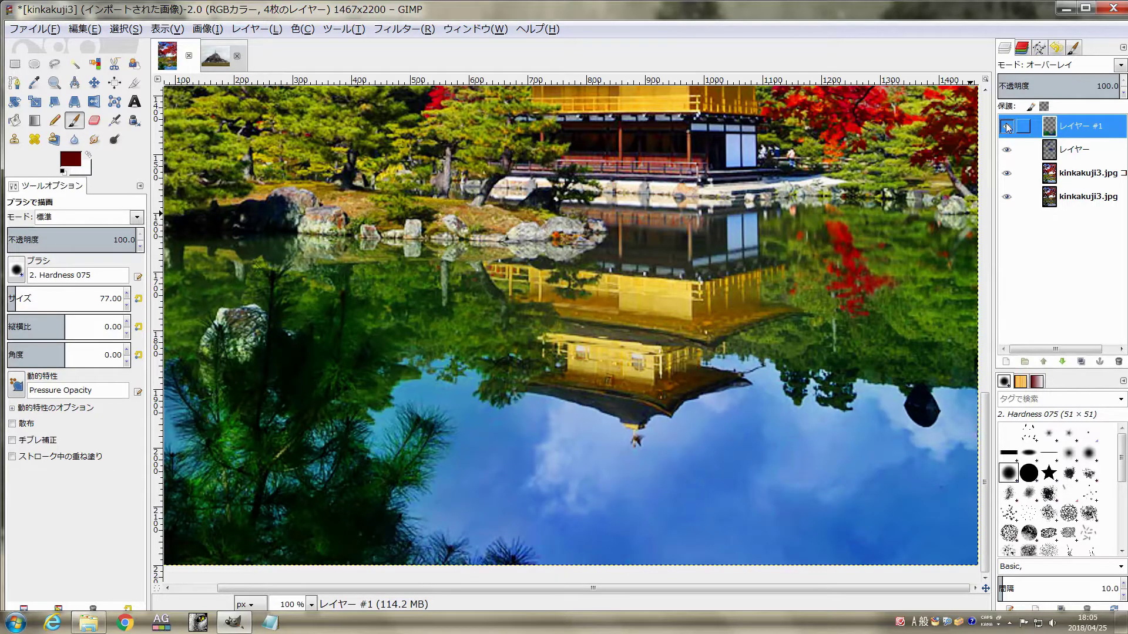
left_click(1006, 126)
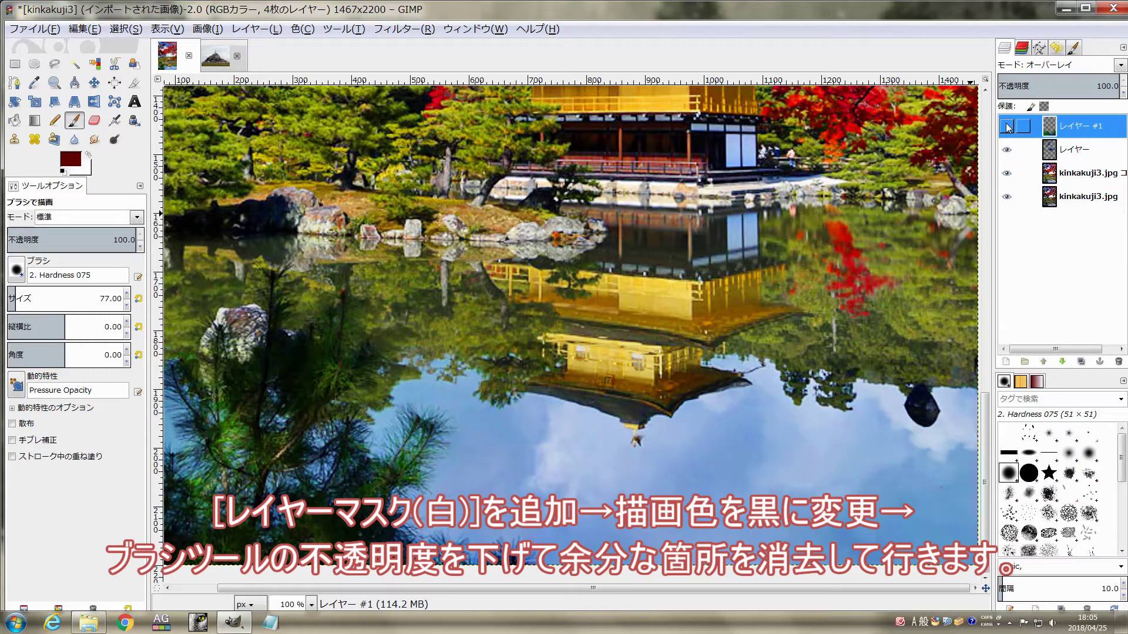
left_click(1007, 127)
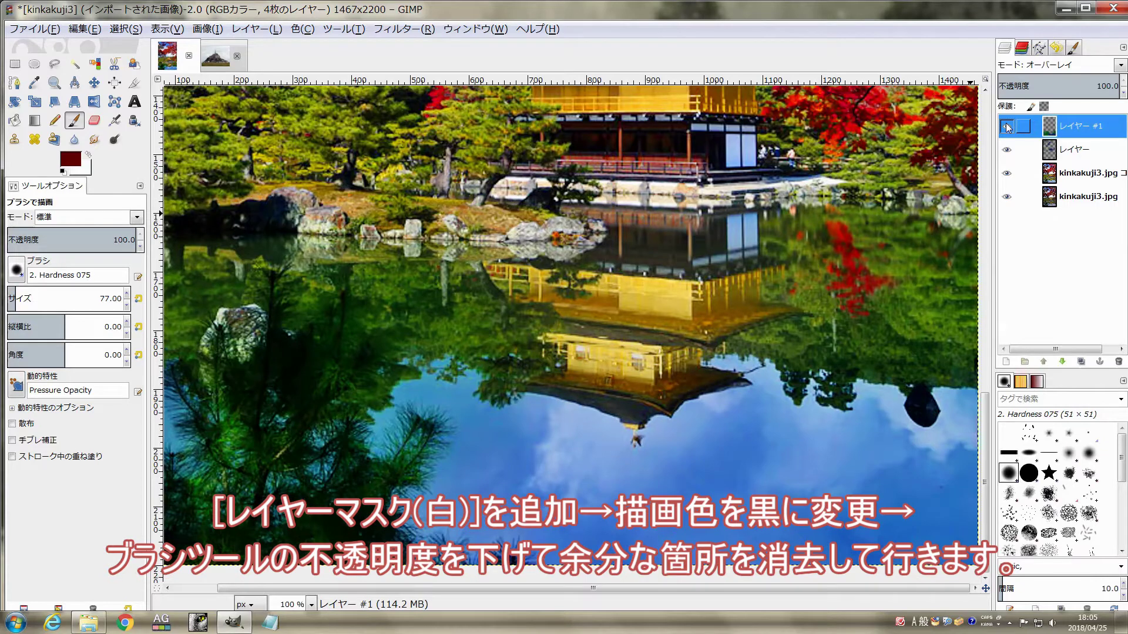
right_click(1047, 125)
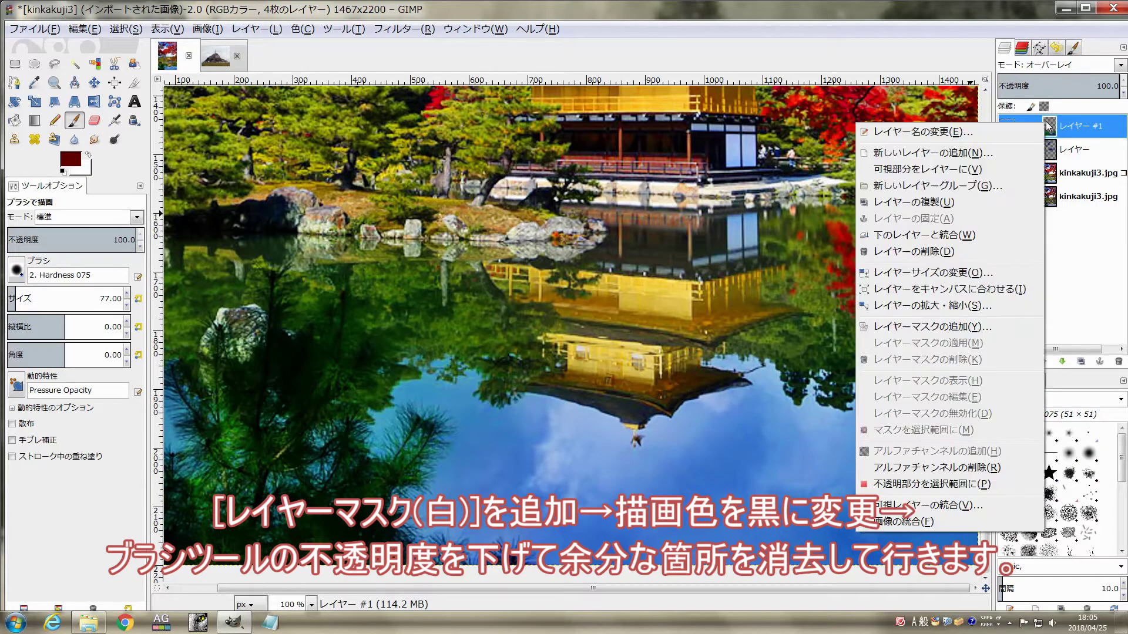
left_click(974, 327)
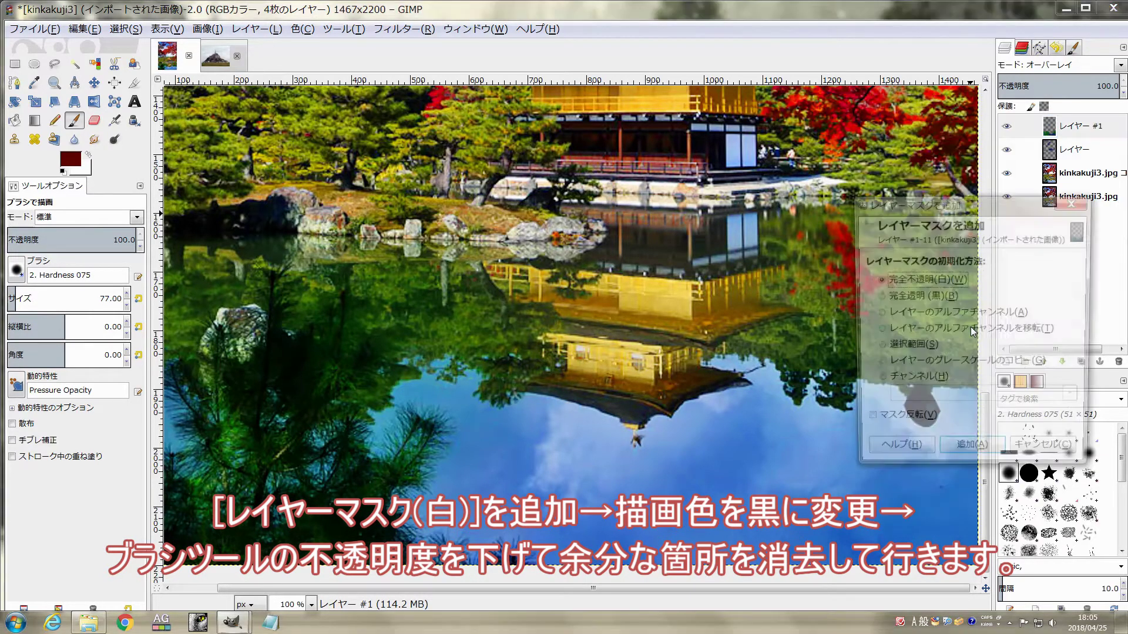
left_click(987, 454)
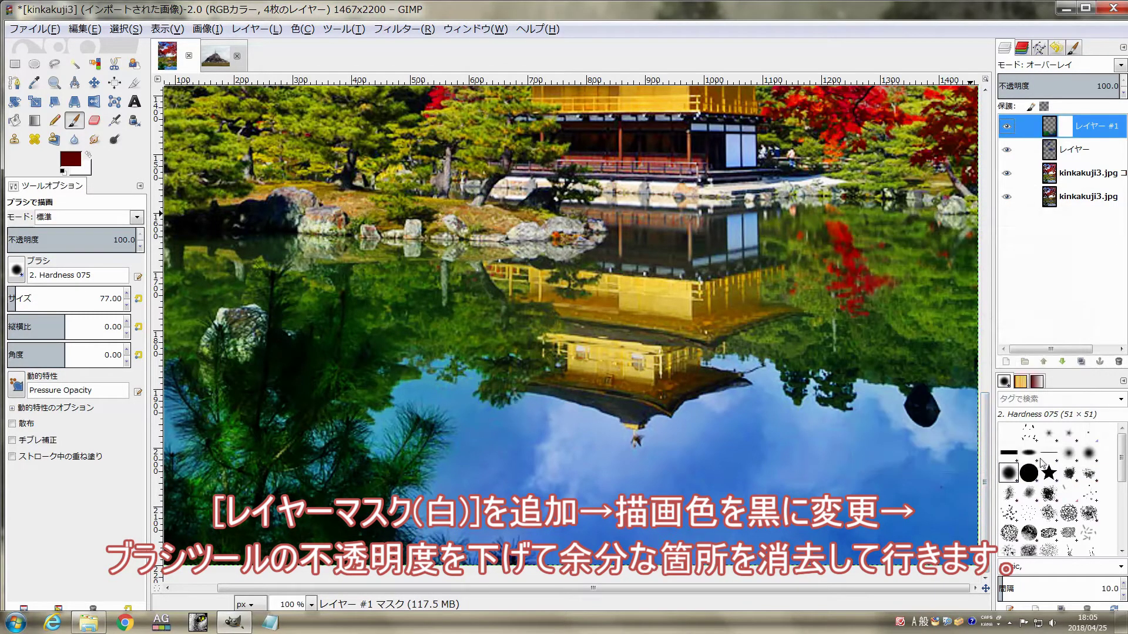
- Set up a soft black brush at 34.1 opacity and a smaller size for masking
left_click(1067, 456)
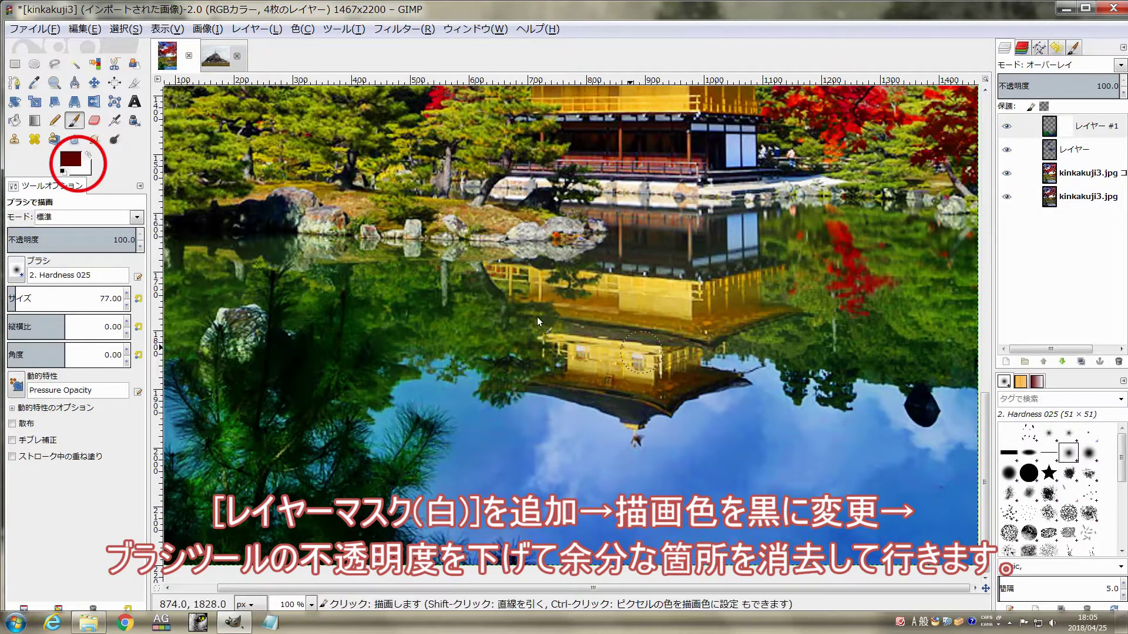
left_click(64, 170)
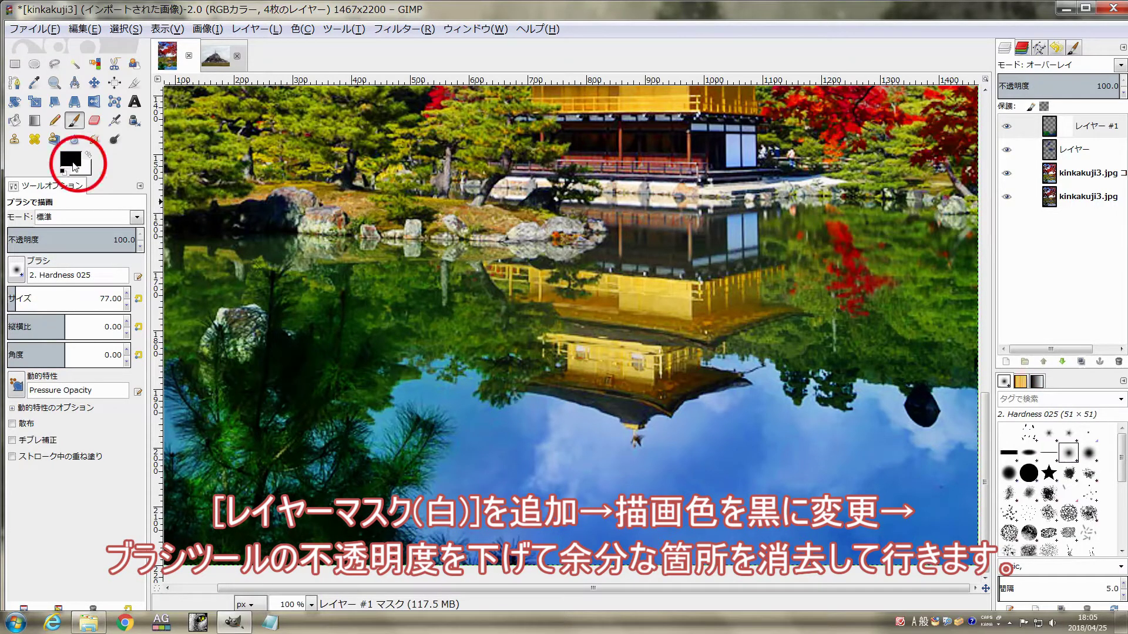
left_click_drag(71, 236, 51, 236)
left_click_drag(39, 288, 95, 298)
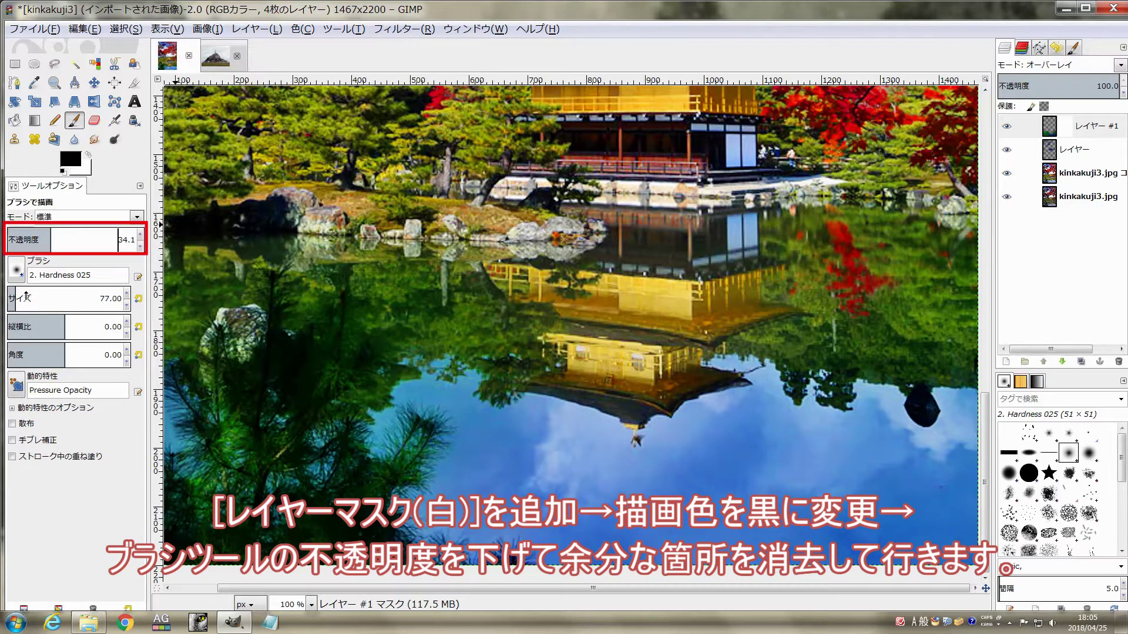
key("bracketleft")
key("bracketleft")
key("bracketleft")
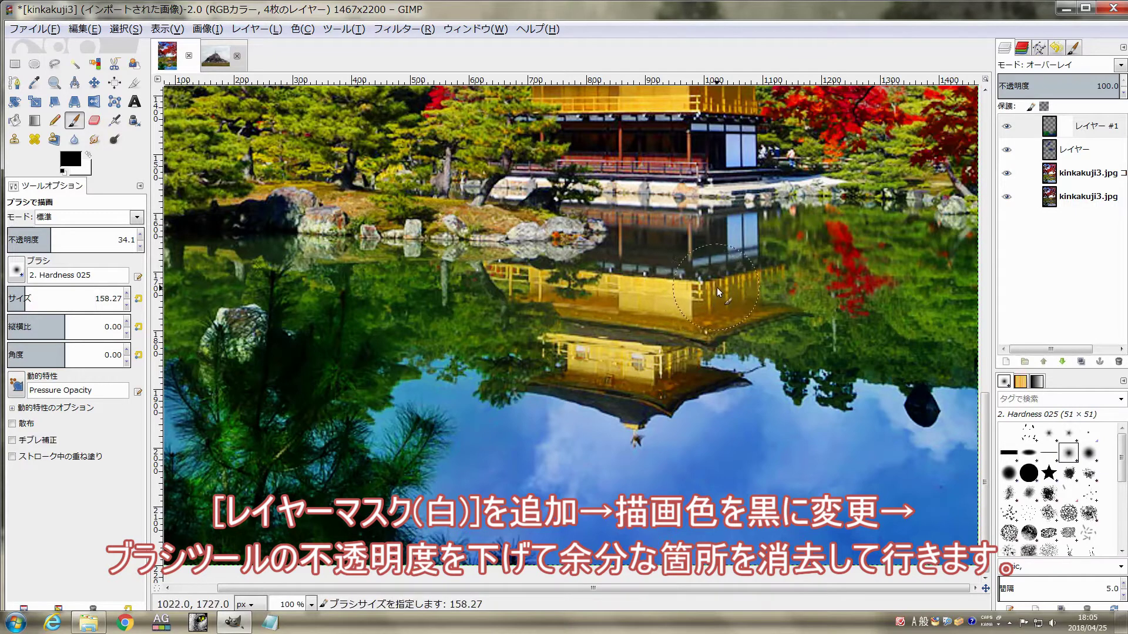
key("bracketleft")
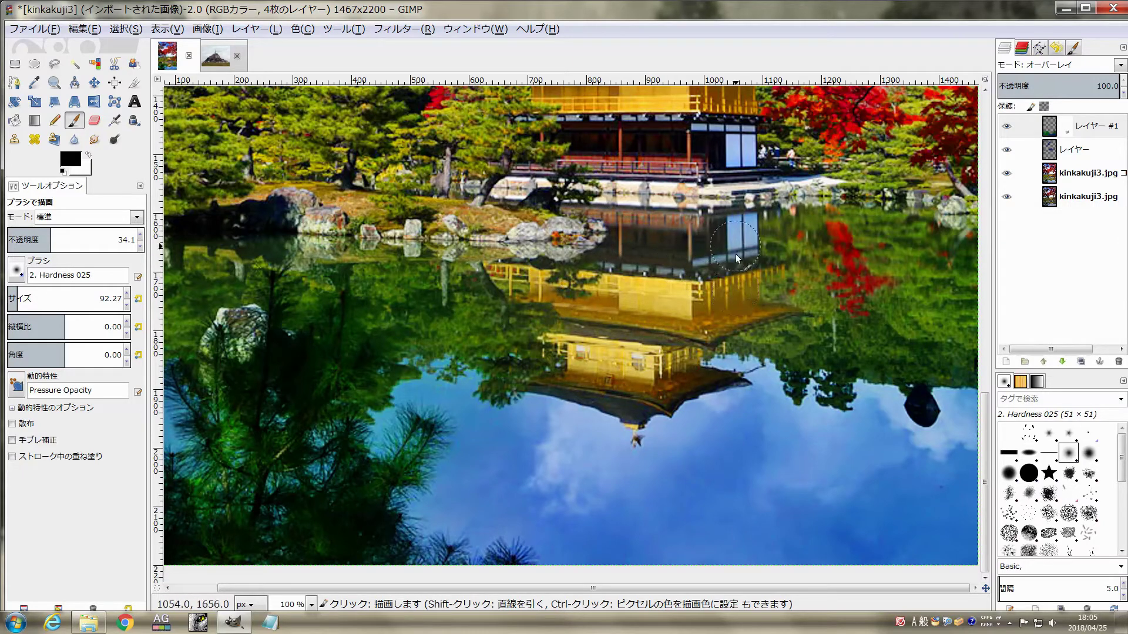
key("bracketleft")
key("bracketleft")
key("bracketleft")
key("bracketleft")
key("bracketleft")
scroll(714, 339, "up", 3)
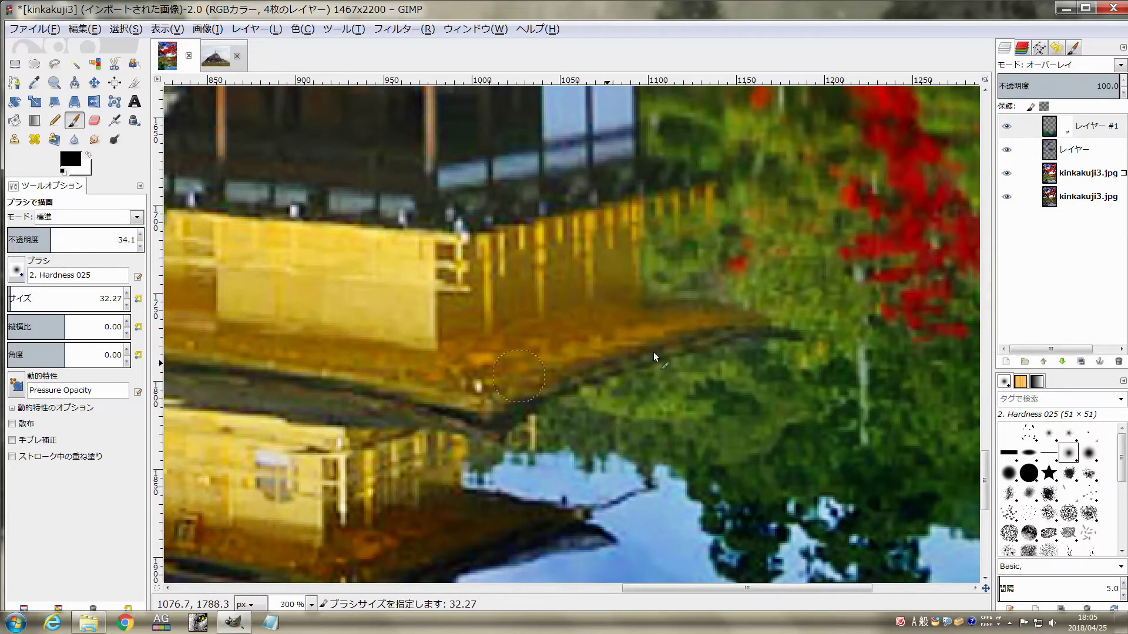
scroll(653, 351, "down", 4)
left_click_drag(694, 327, 675, 367)
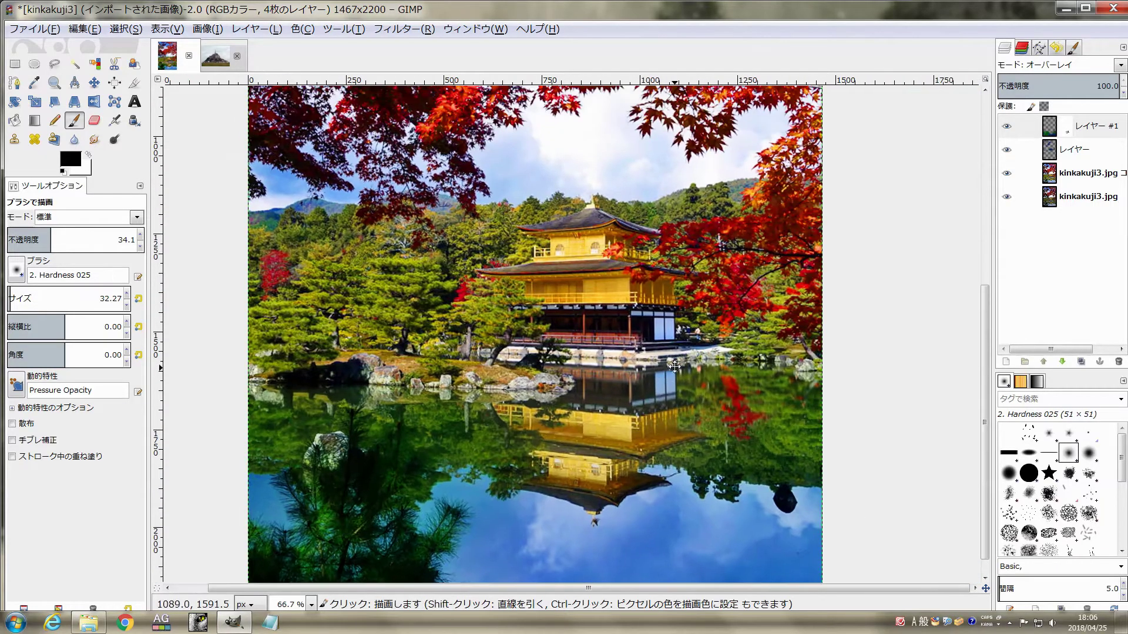
scroll(670, 335, "down", 1)
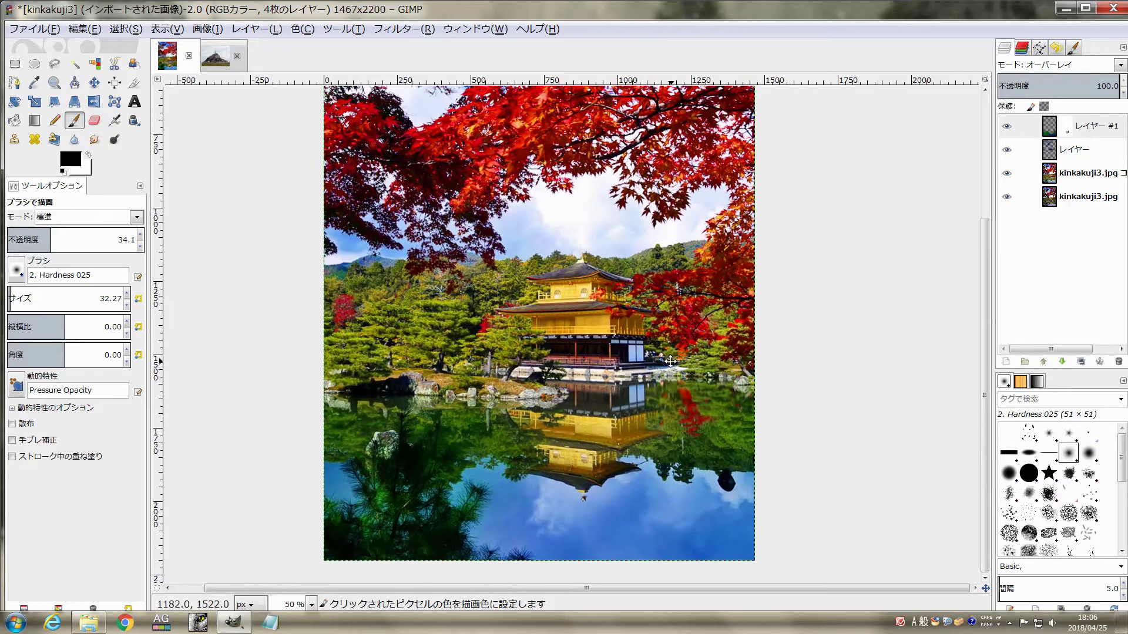
left_click_drag(671, 333, 678, 383)
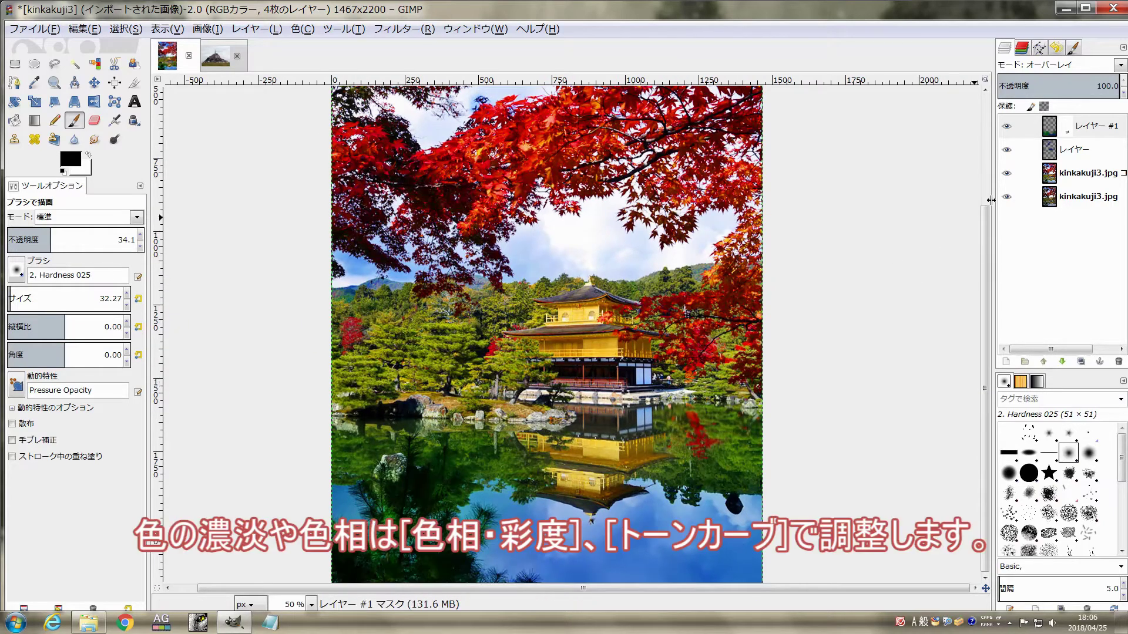
- Apply Hue-Saturation to the レイヤー layer with hue -10 and lightness 33
left_click(1008, 136)
left_click(1007, 151)
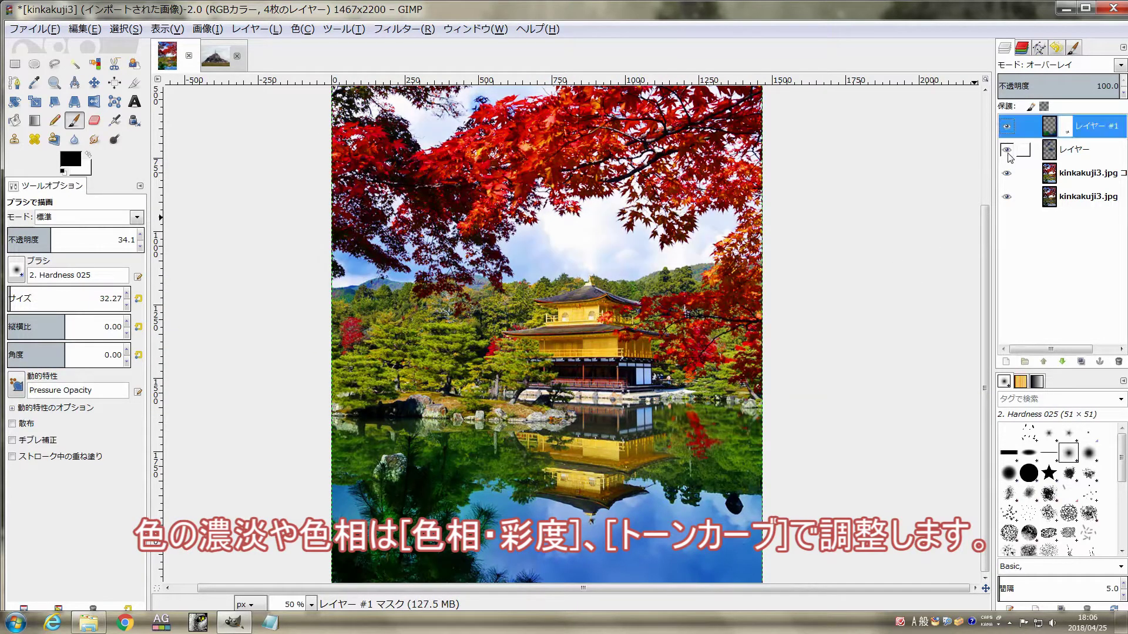
left_click(1036, 152)
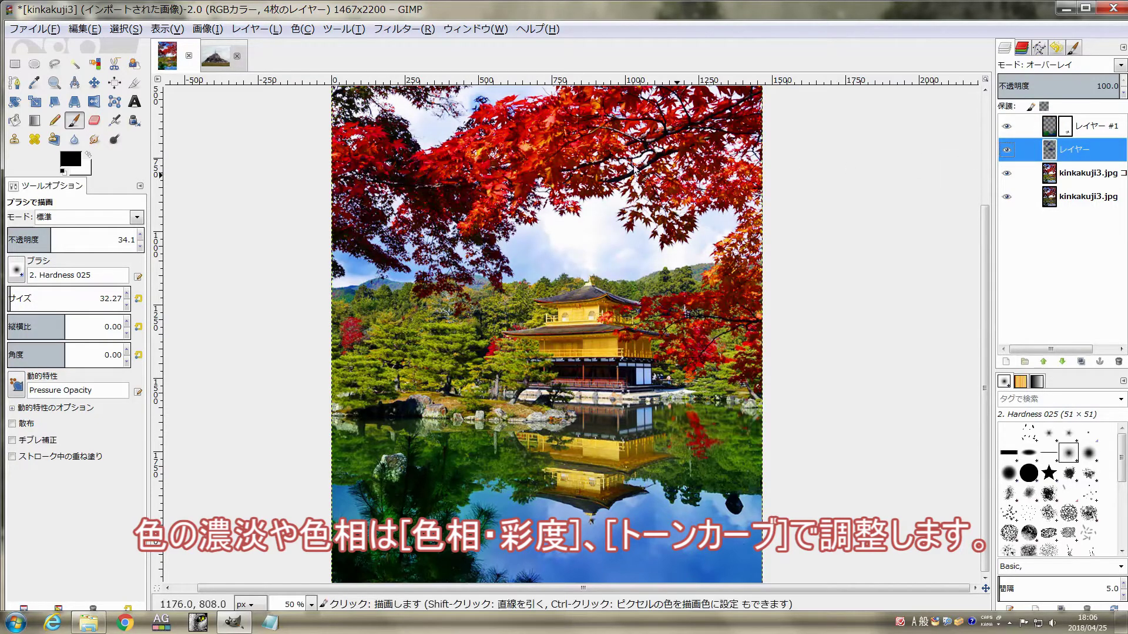
left_click(302, 29)
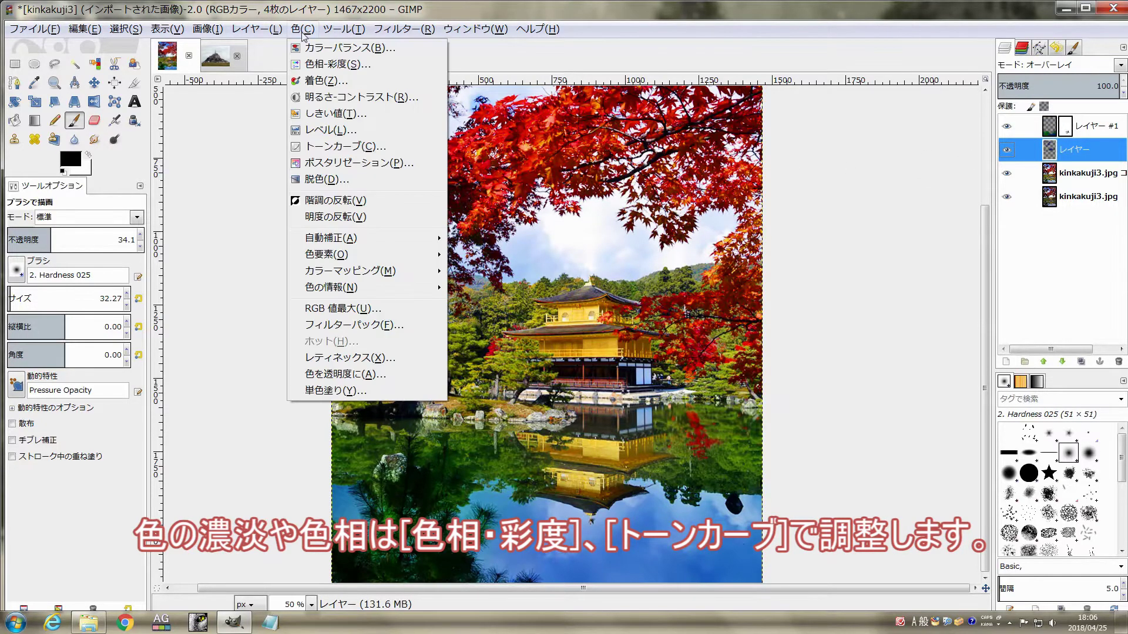
left_click(310, 66)
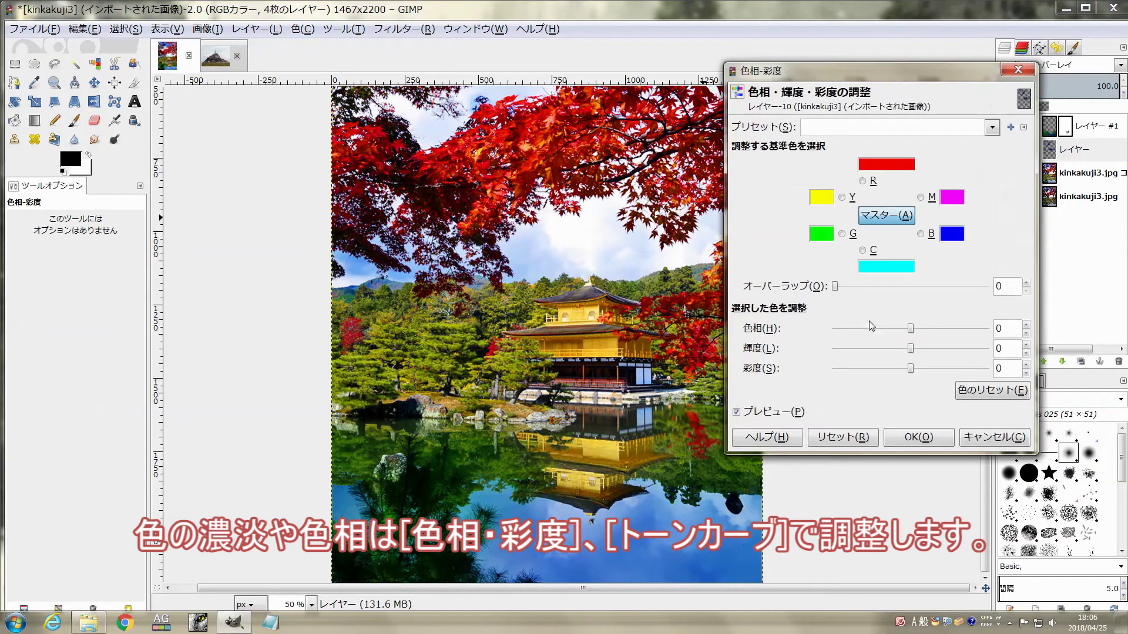
mouse_move(911, 328)
left_mouse_down()
mouse_move(875, 329)
mouse_move(912, 333)
mouse_move(855, 349)
mouse_move(939, 351)
left_mouse_up()
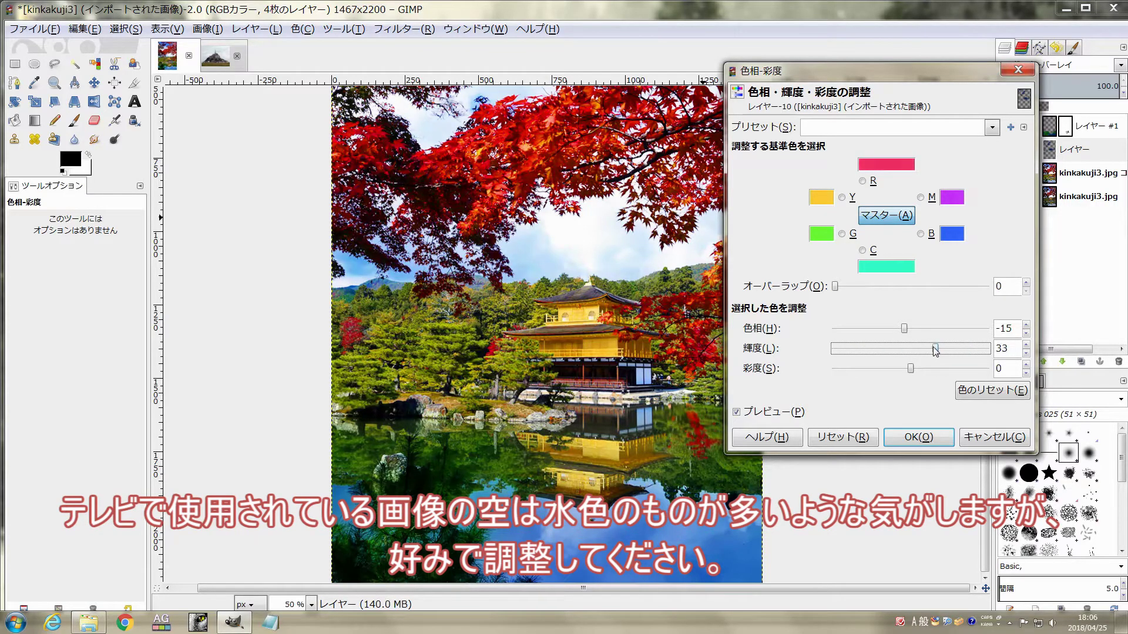
left_click_drag(904, 328, 908, 337)
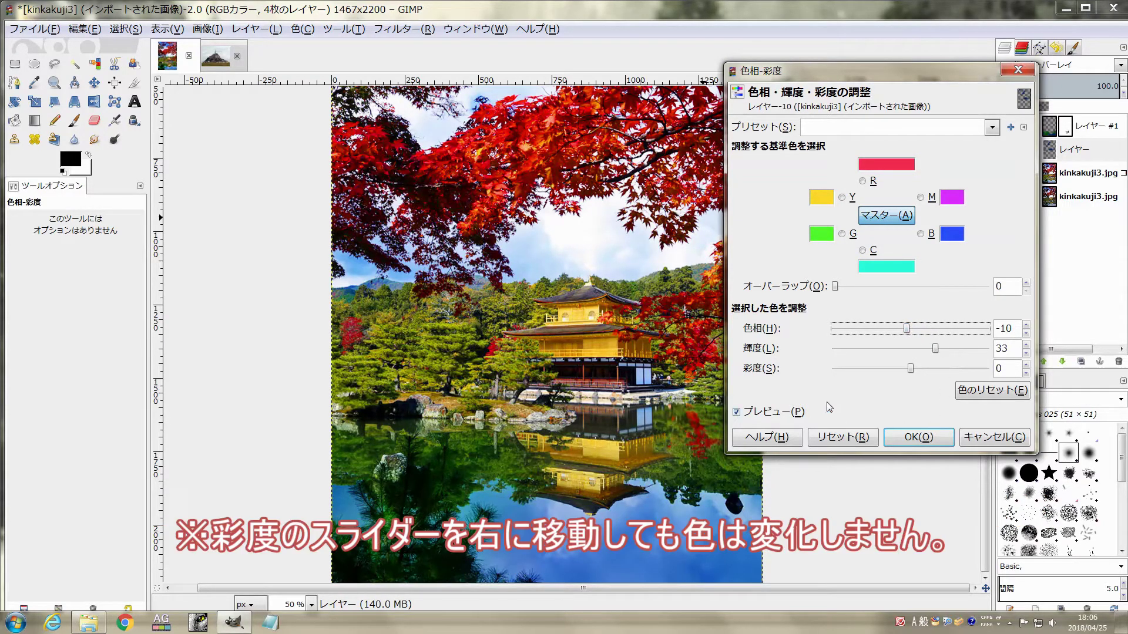
left_click_drag(912, 370, 922, 370)
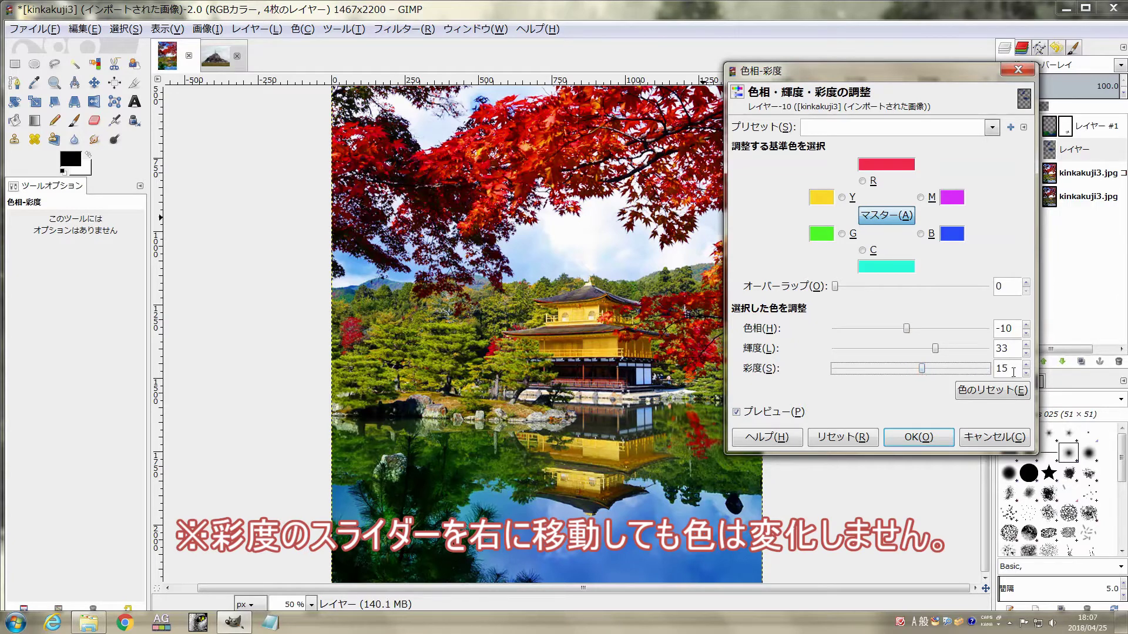
left_click(919, 437)
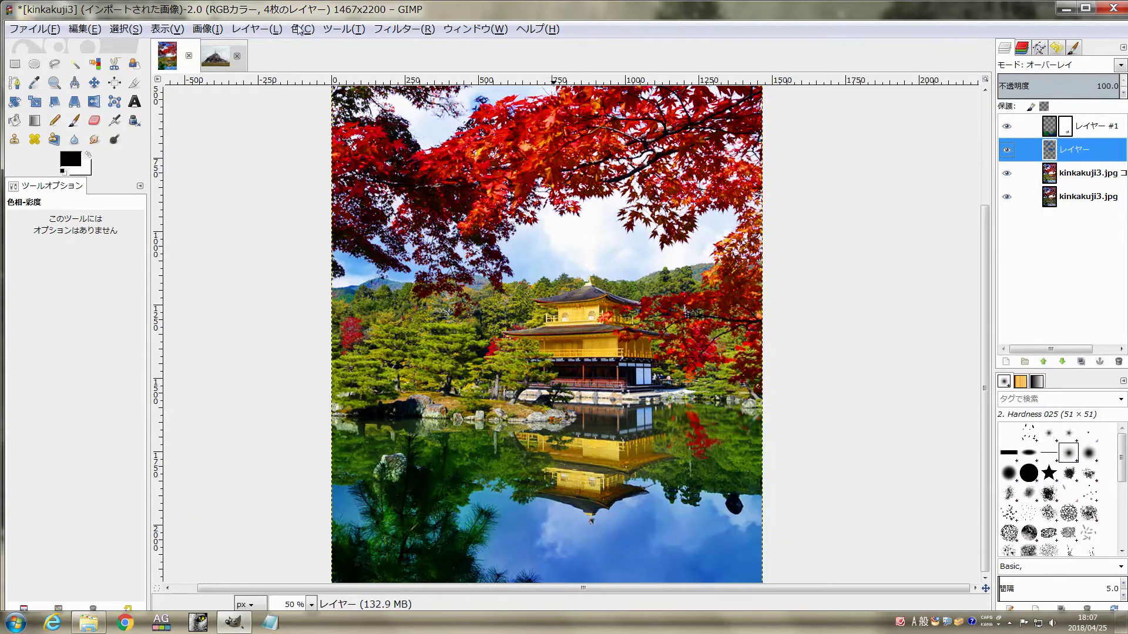
left_click(301, 28)
left_click(347, 147)
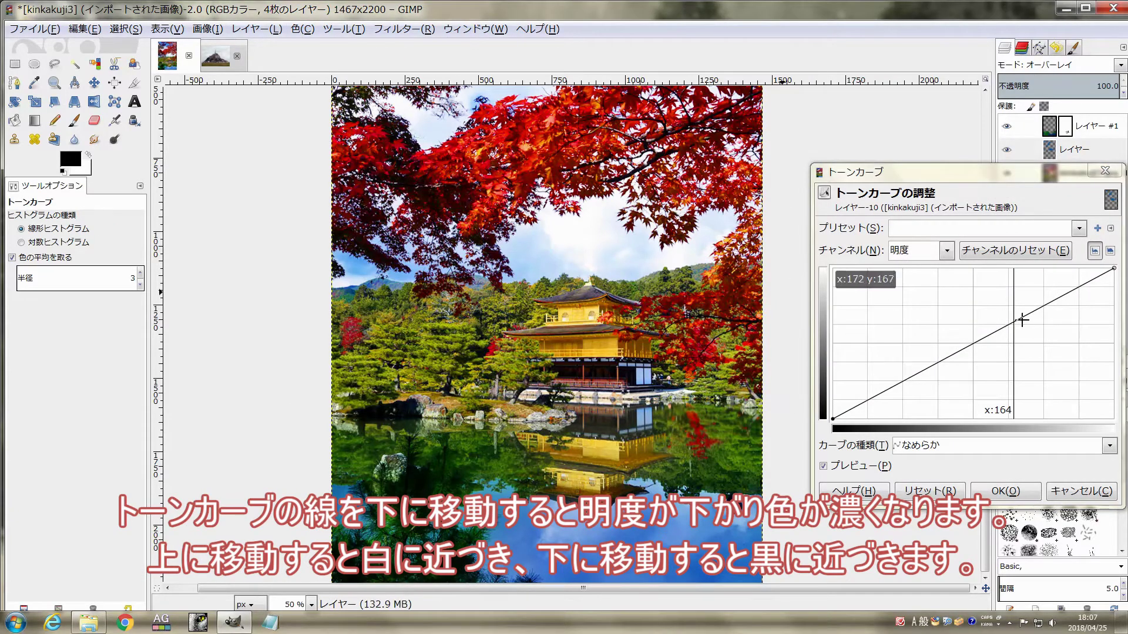
- Darken レイヤー with a lowered Curves line, then raise レイヤー #1's lightness to 22
left_click_drag(1021, 319, 1030, 372)
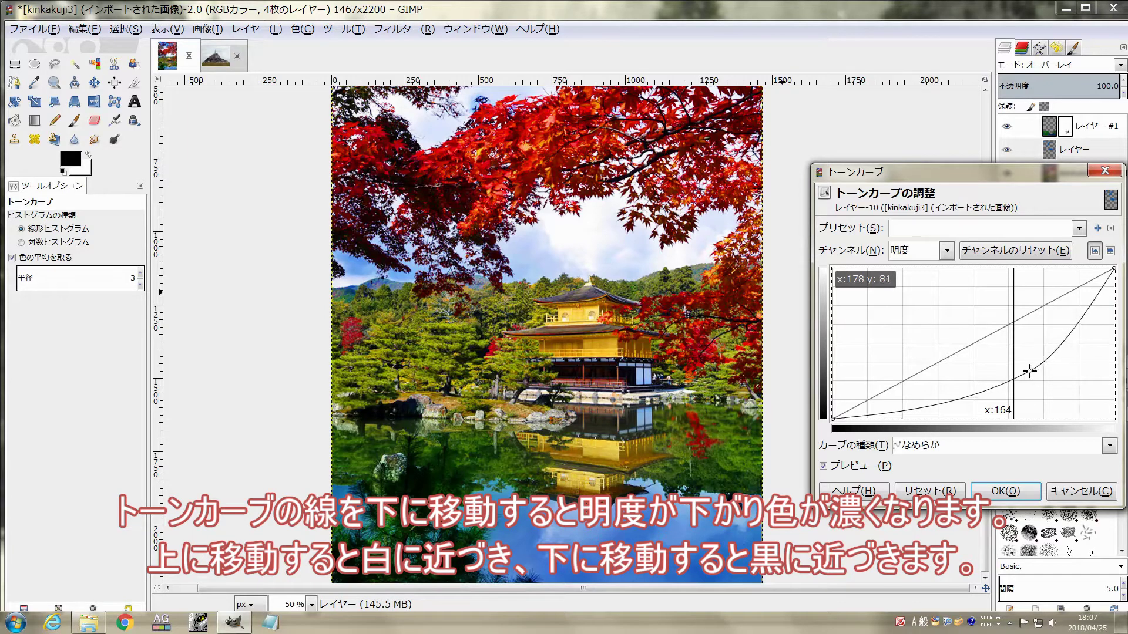
left_click(1027, 490)
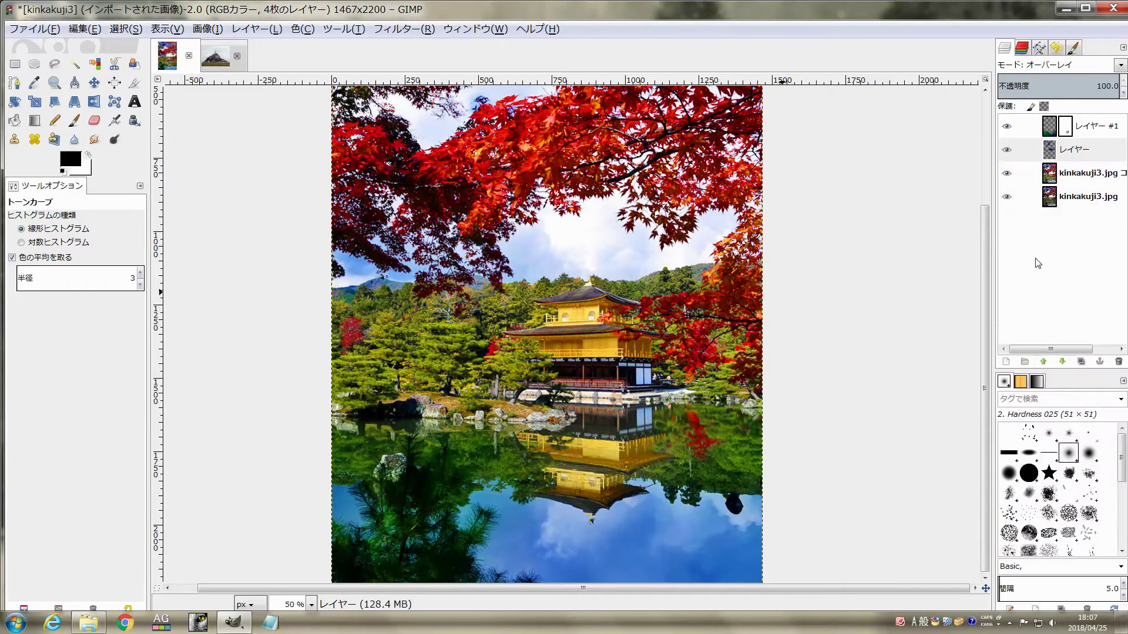
left_click(1008, 125)
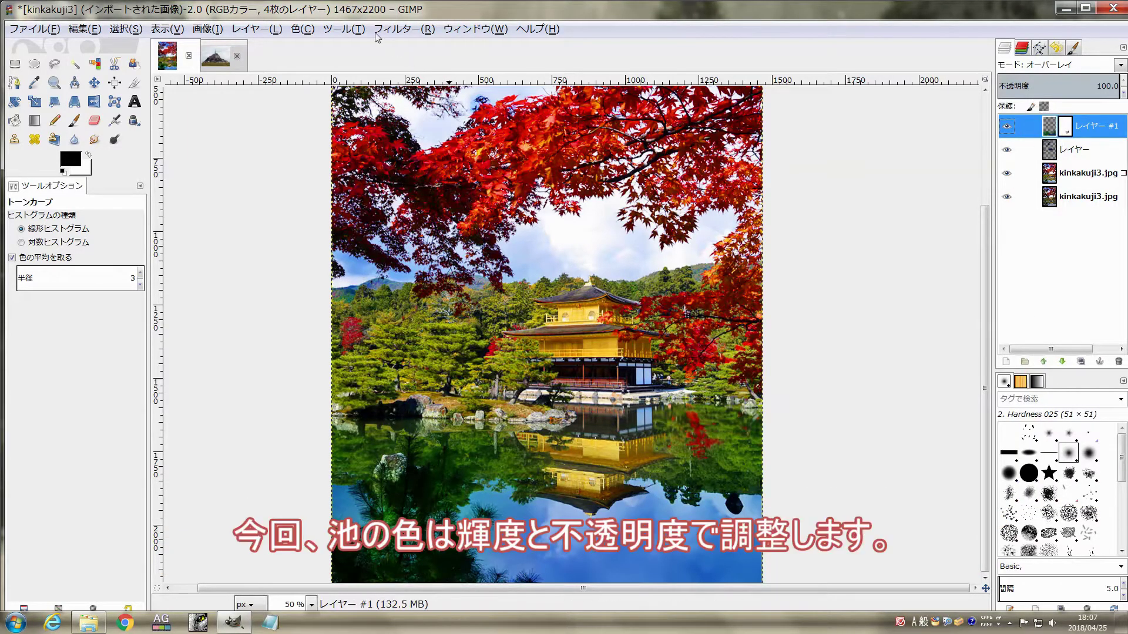
left_click(306, 29)
left_click(341, 68)
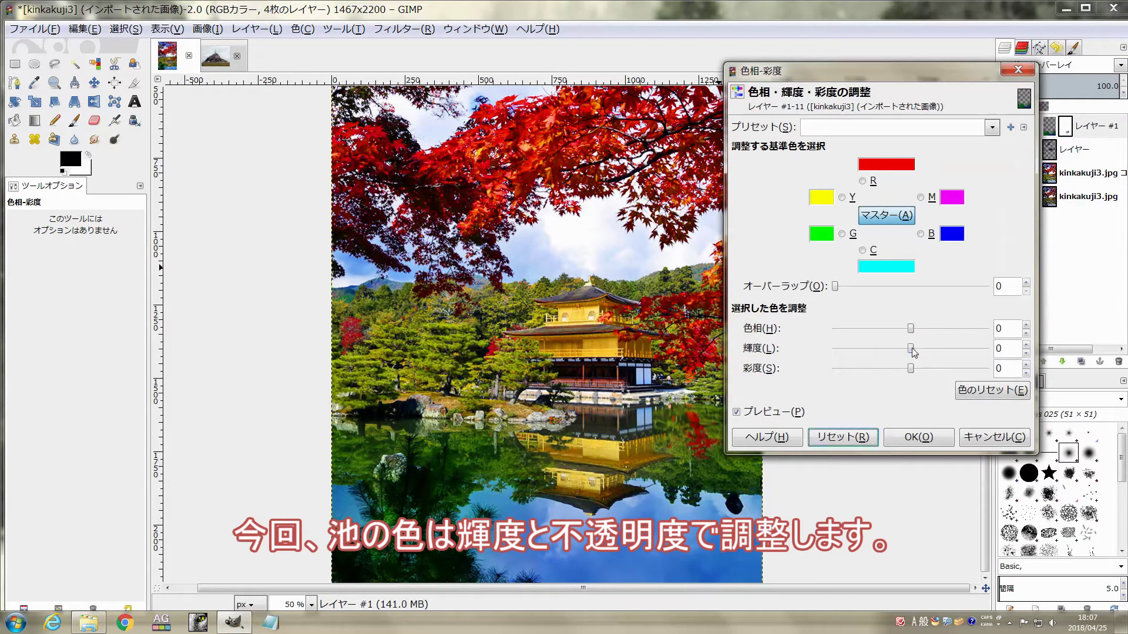
left_click_drag(910, 349, 931, 351)
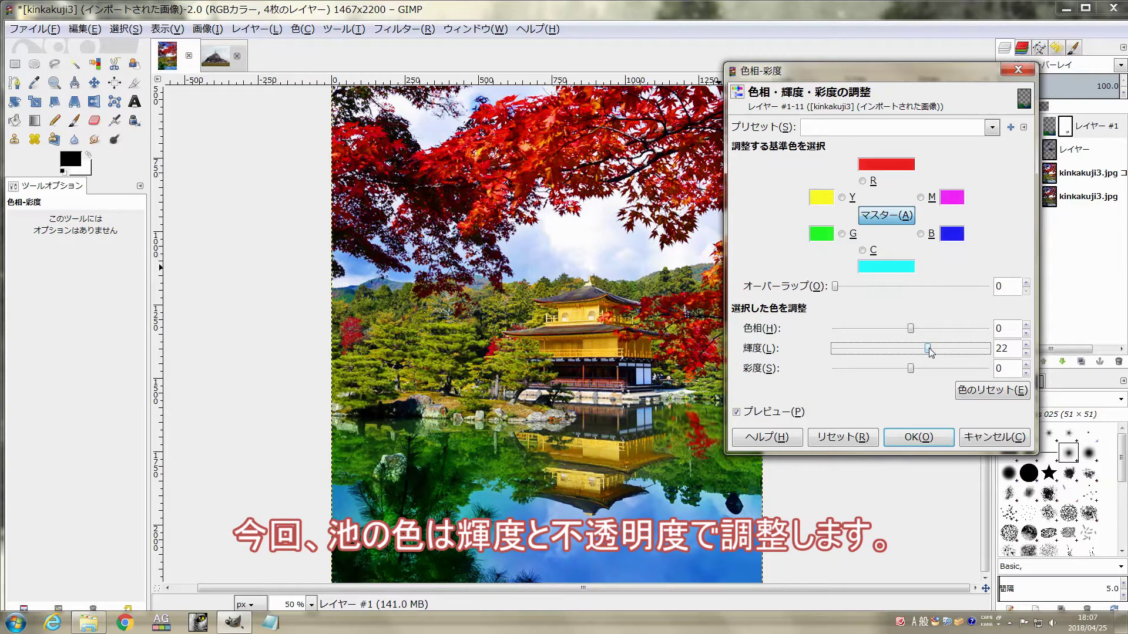
left_click(933, 435)
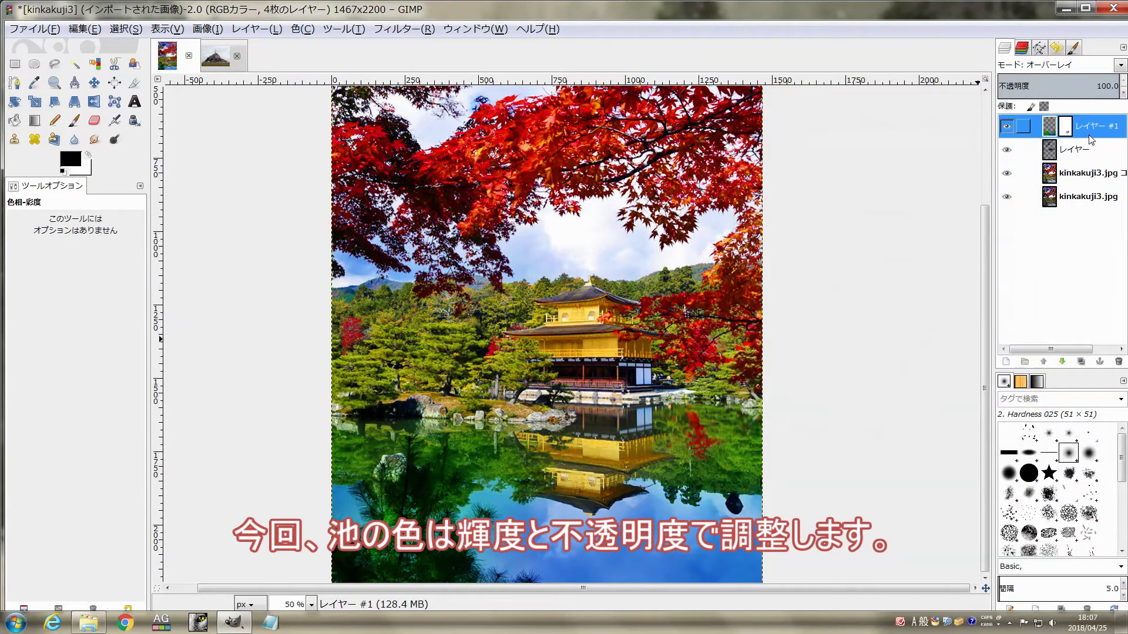
- Lower the layer opacity to 64, compare the layers, and merge the visible layers
left_click(1122, 93)
left_click(1122, 93)
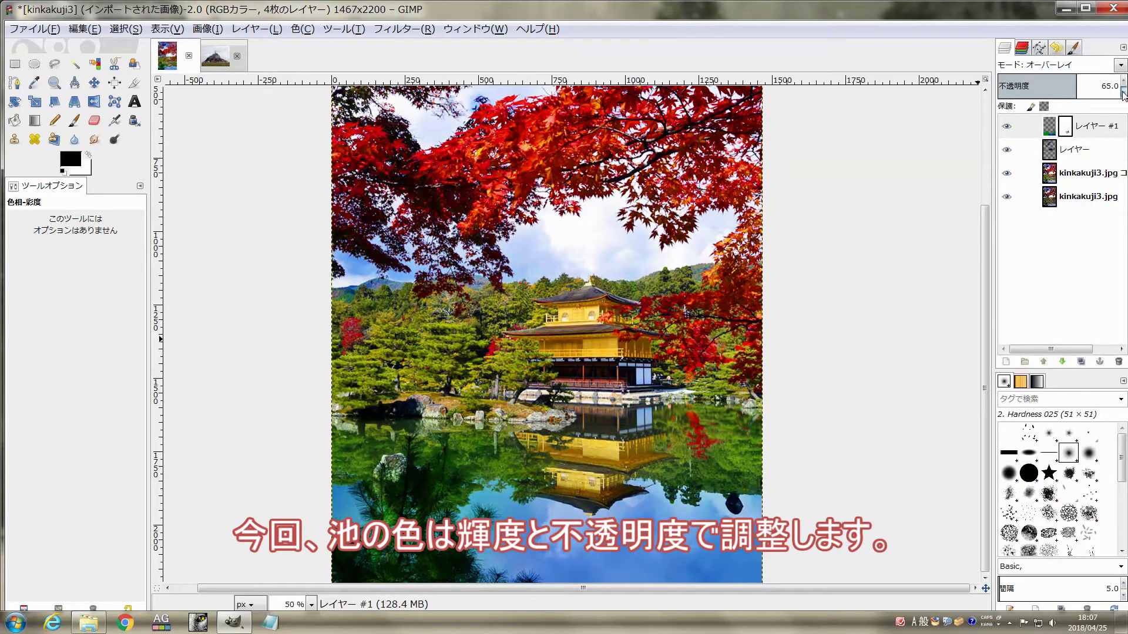
left_click(1011, 126)
left_click(1013, 125)
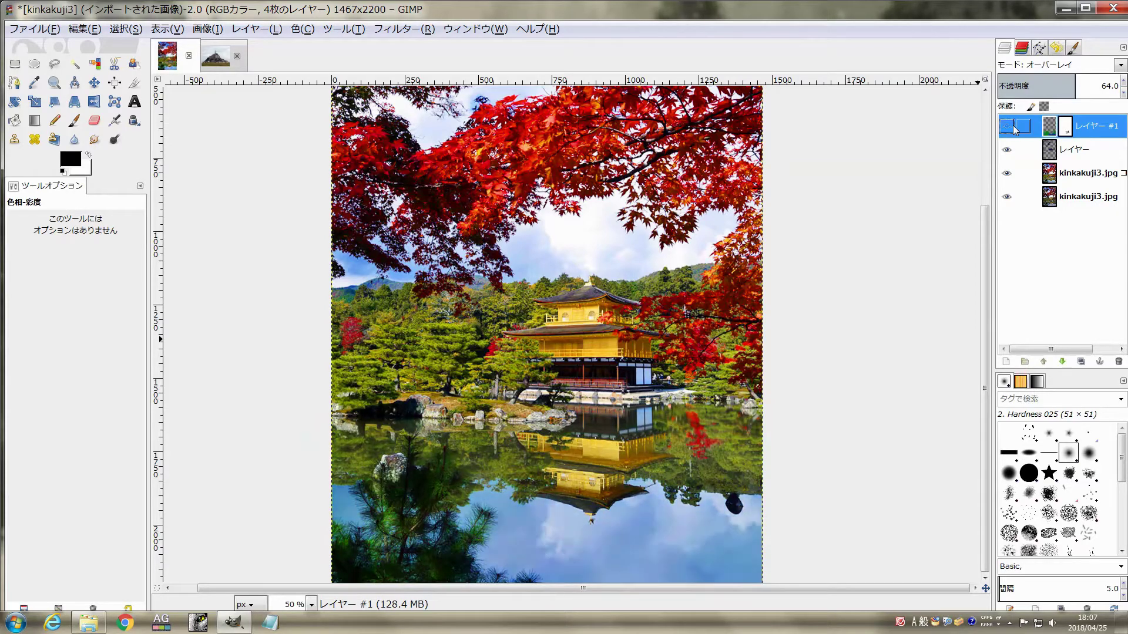
left_click(1012, 125)
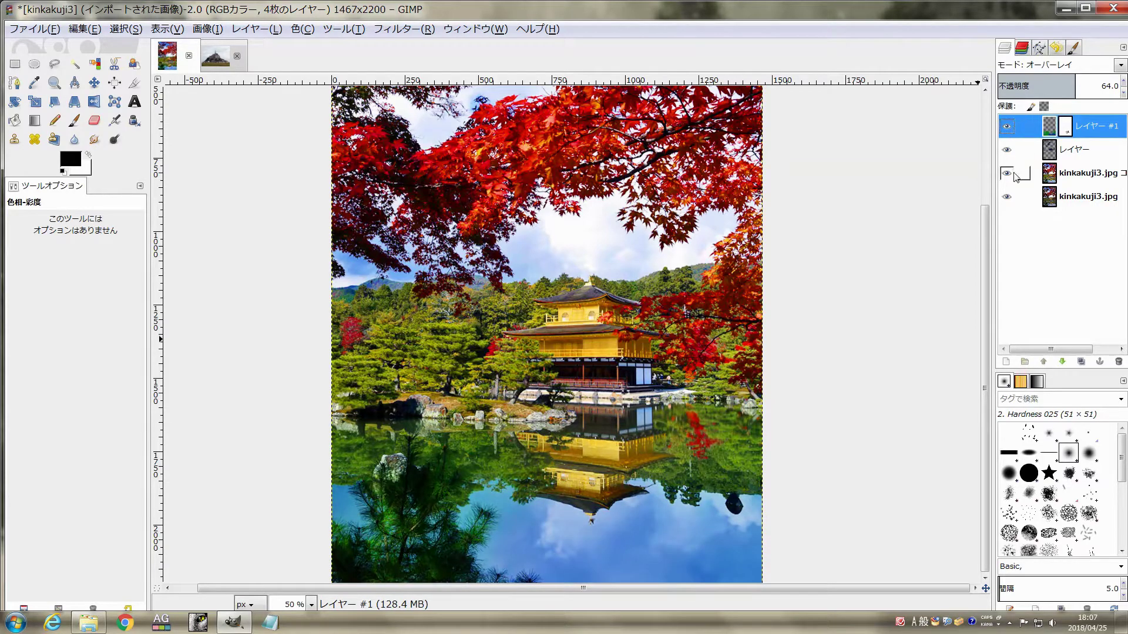
left_click(1001, 198)
right_click(1005, 205)
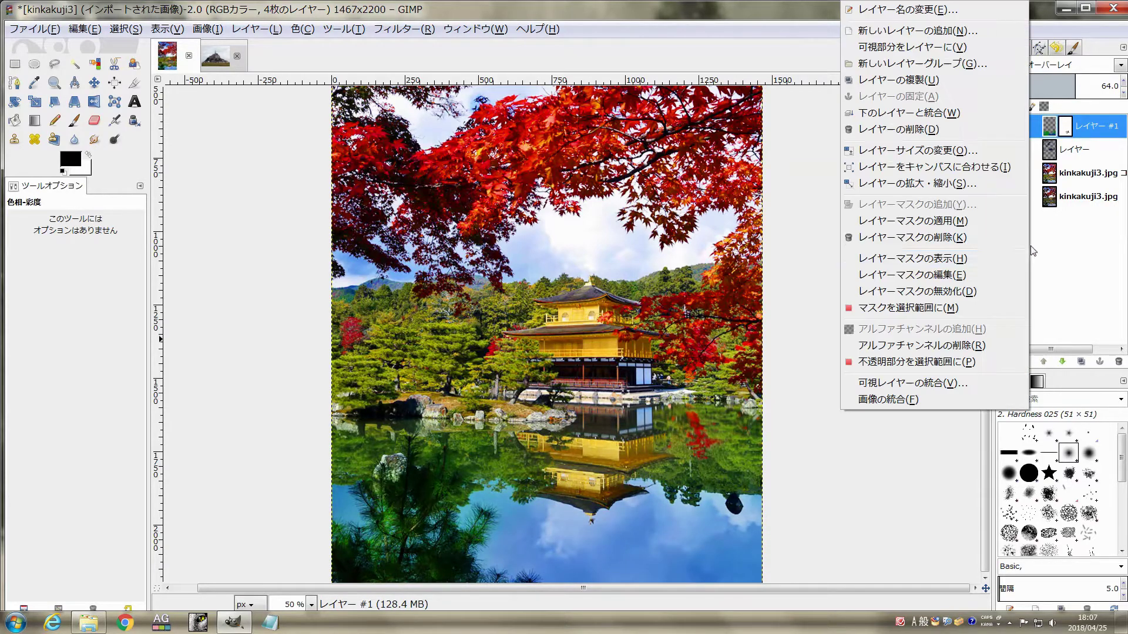
left_click(940, 380)
left_click(939, 477)
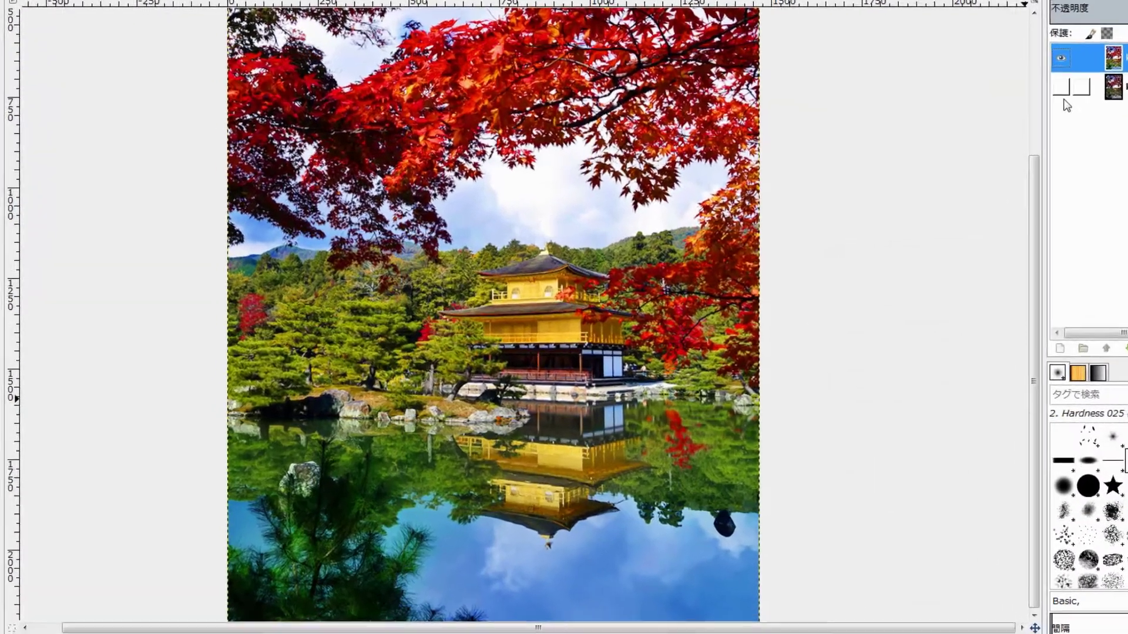
- Compare the merged Kinkakuji result on and off, then switch to the Mont-Saint-Michel photo
left_click(1062, 87)
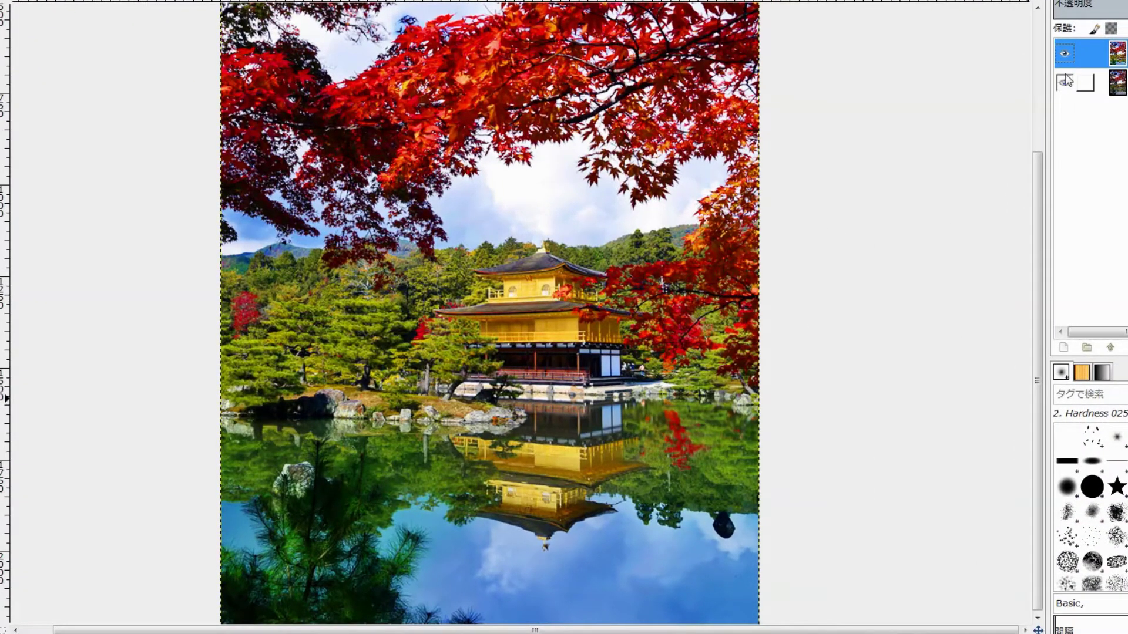
left_click(1063, 54)
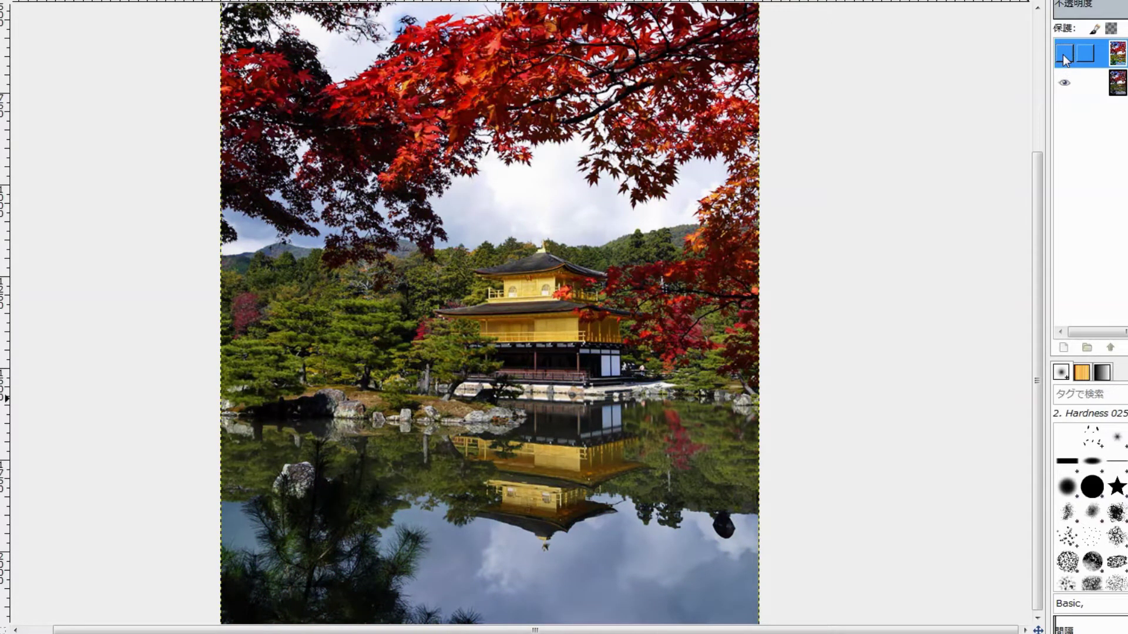
left_click(1062, 54)
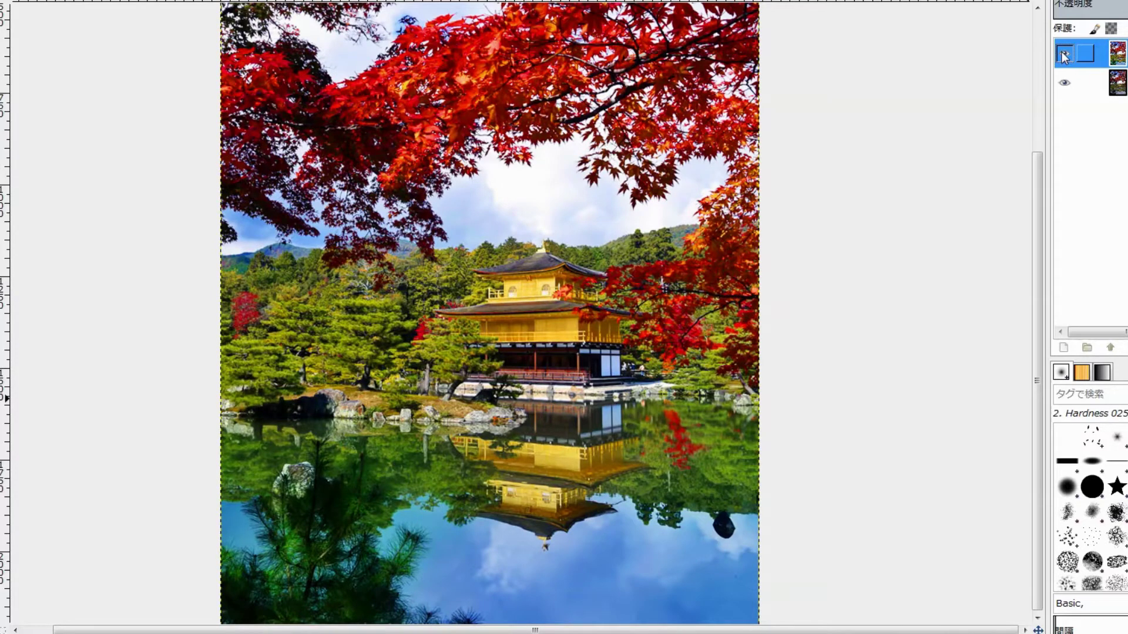
left_click(1064, 54)
left_click(1064, 55)
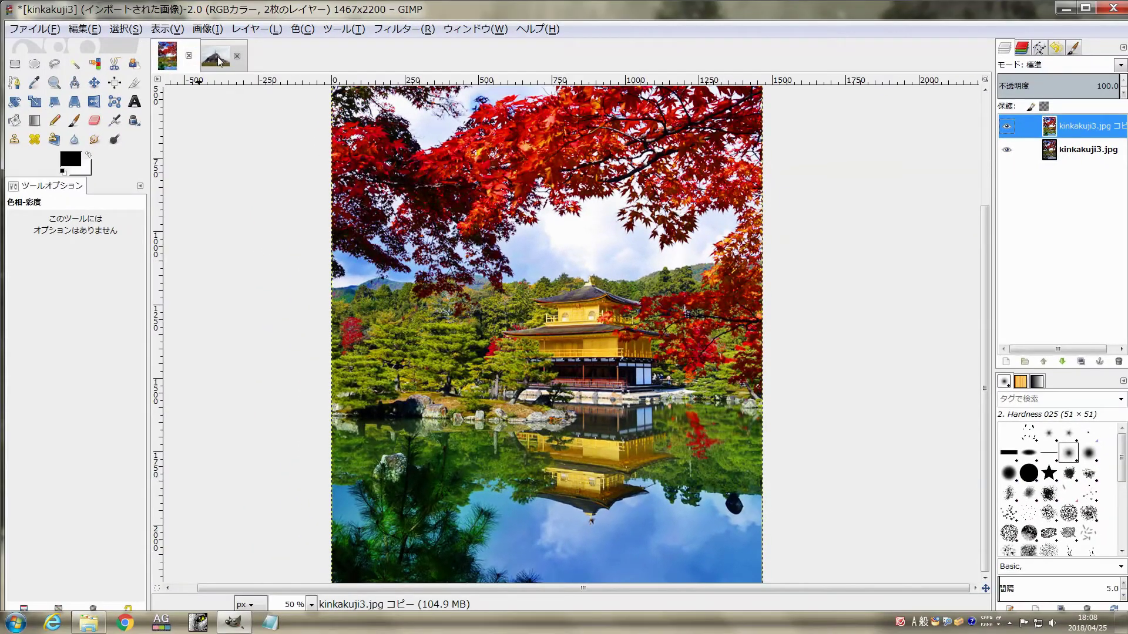
left_click(219, 59)
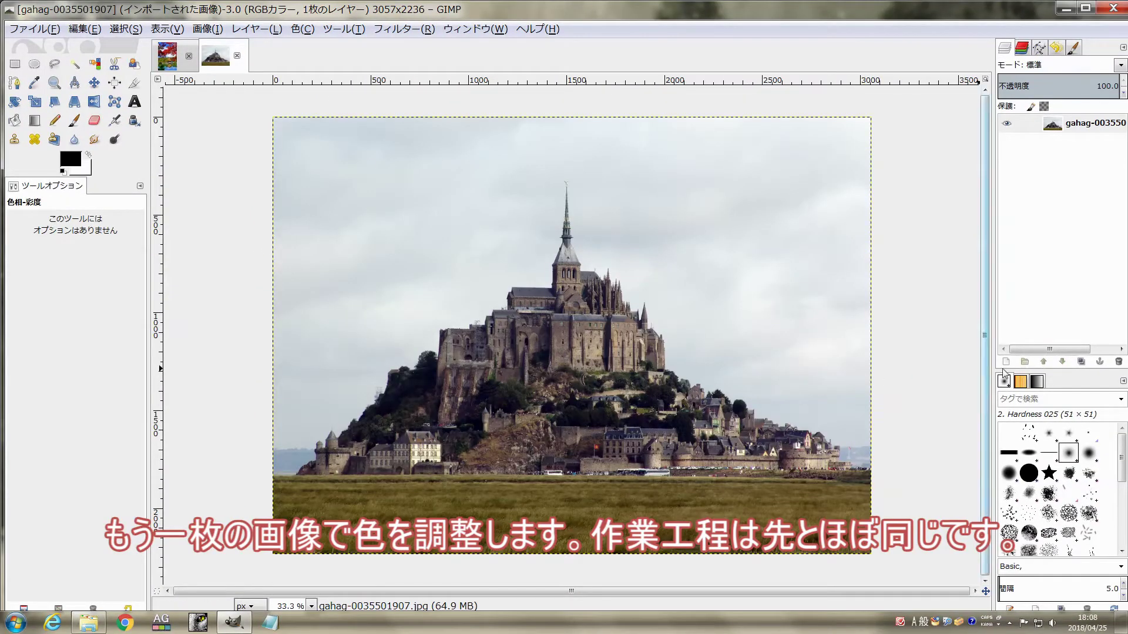
- Duplicate the photo layer and raise its master saturation to 100 in Hue-Saturation
left_click(1081, 363)
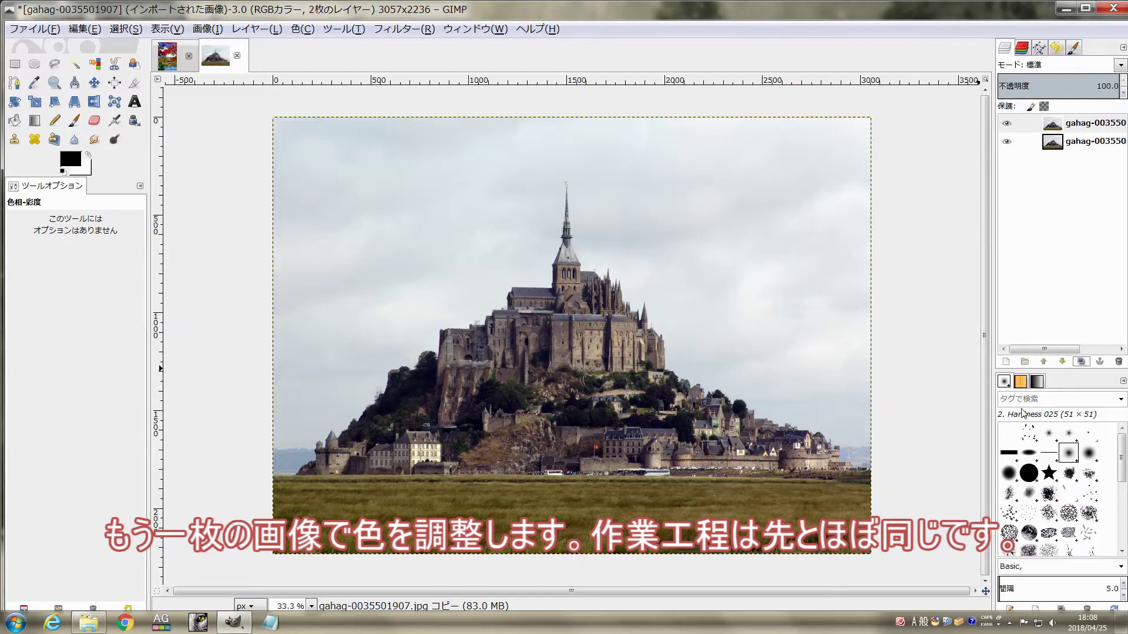
left_click(301, 28)
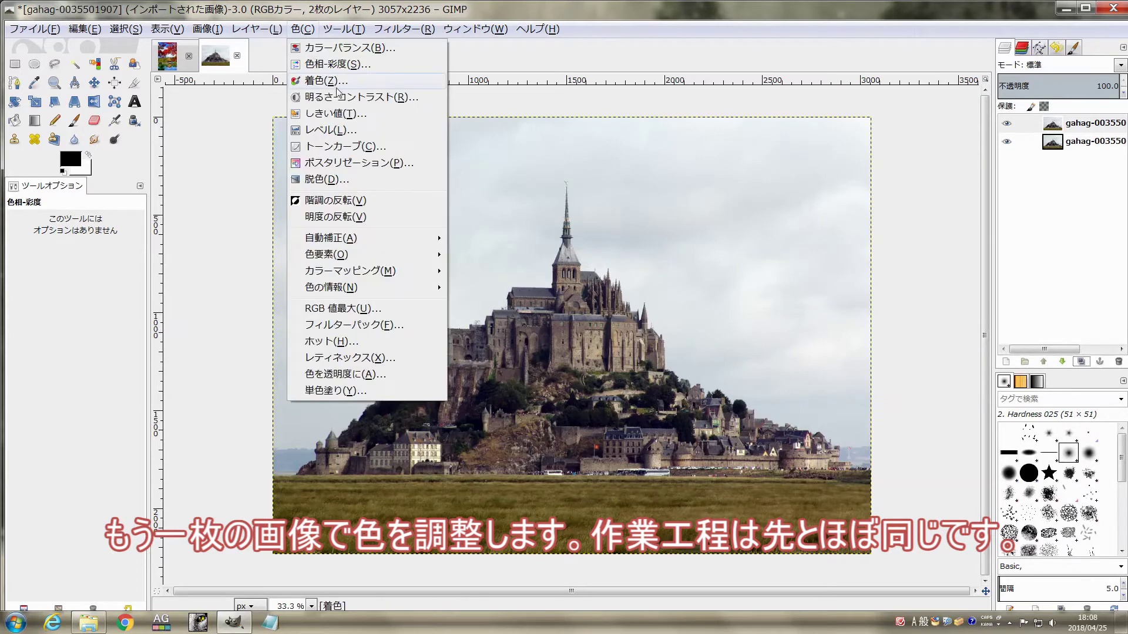
left_click(334, 64)
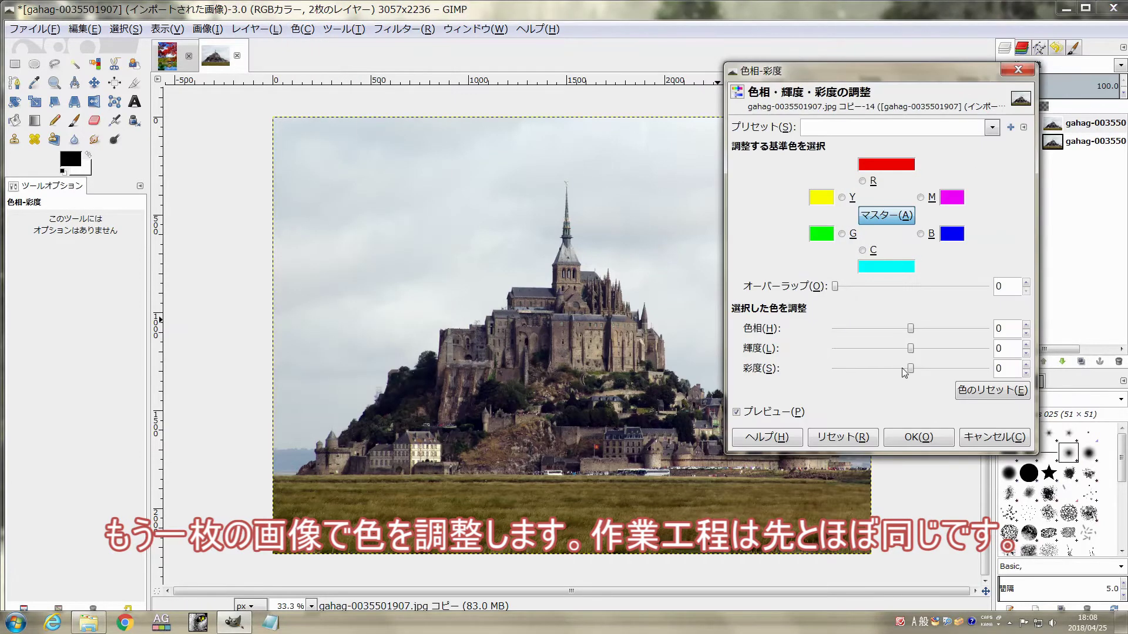
left_click_drag(910, 369, 1006, 369)
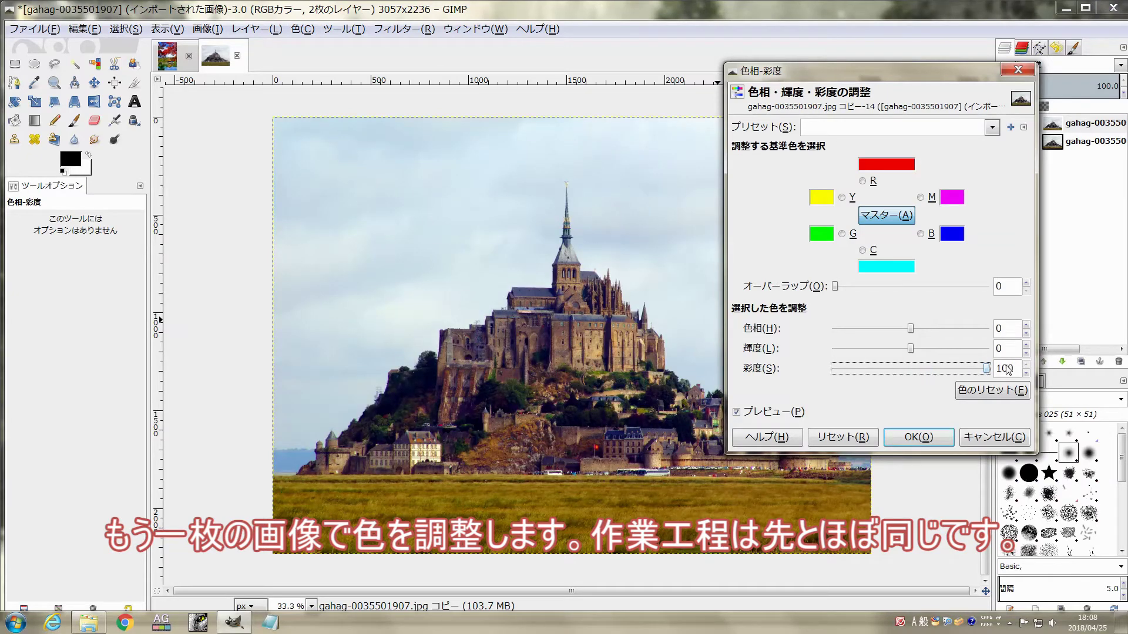
key("1")
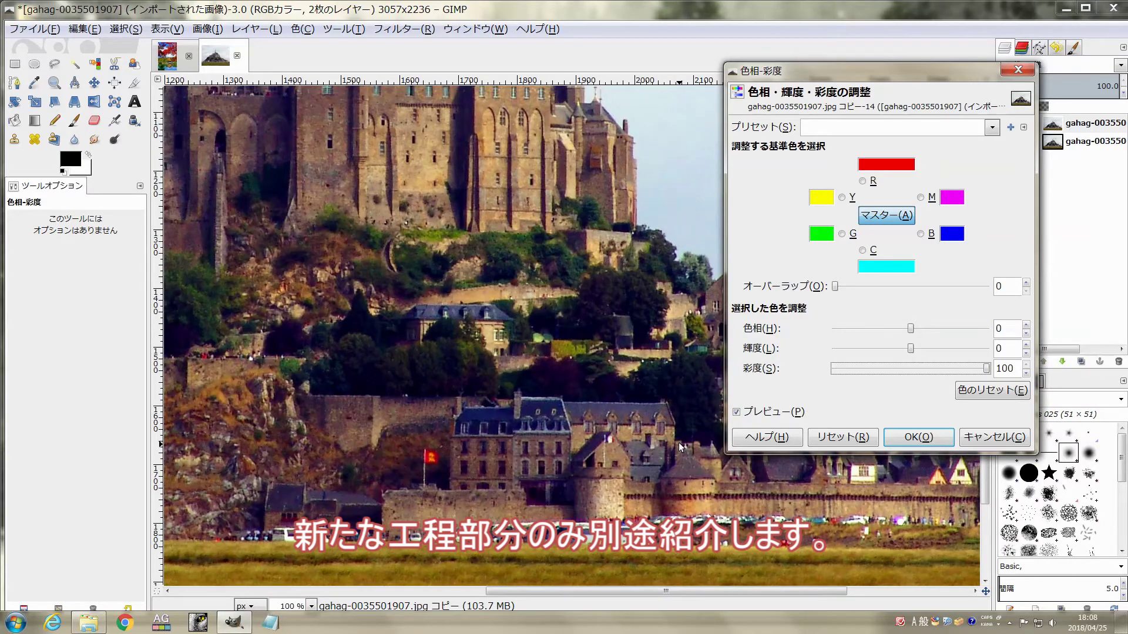
scroll(679, 443, "up", 5)
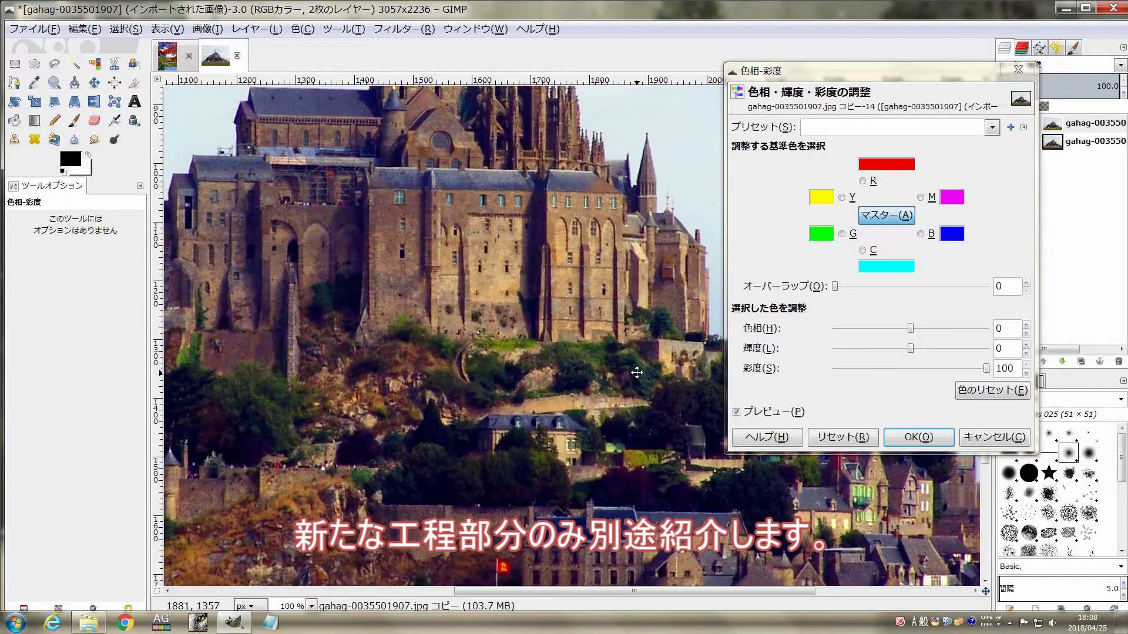
mouse_move(639, 390)
left_mouse_down()
mouse_move(425, 304)
mouse_move(425, 278)
mouse_move(602, 361)
mouse_move(734, 462)
left_mouse_up()
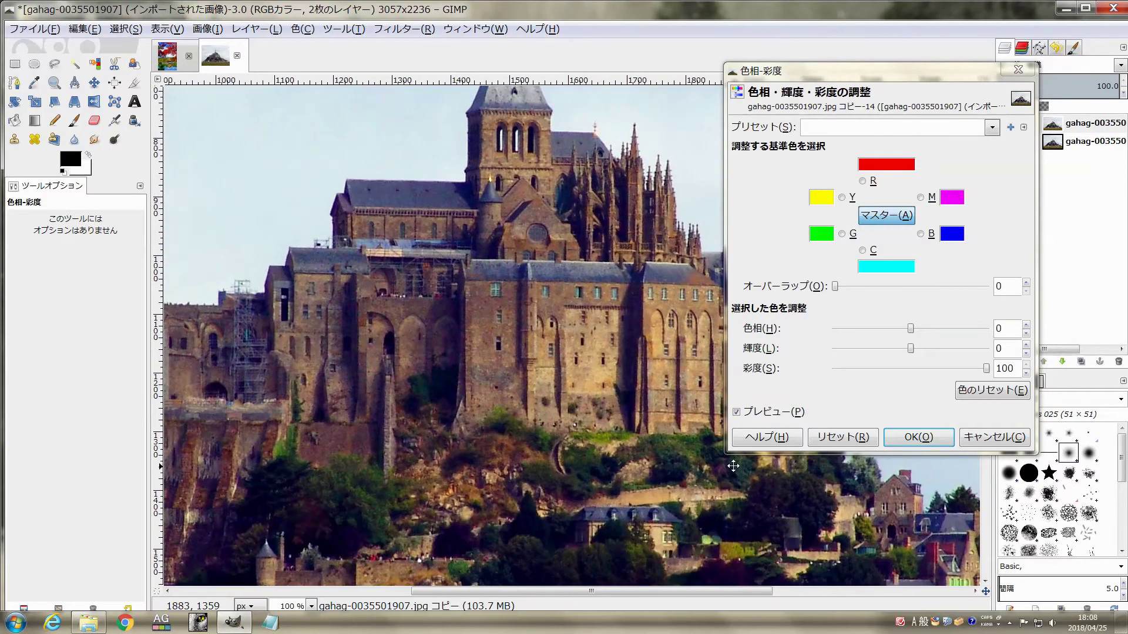
- Reduce the yellow saturation to -36 and apply the Hue-Saturation adjustment
left_click(851, 198)
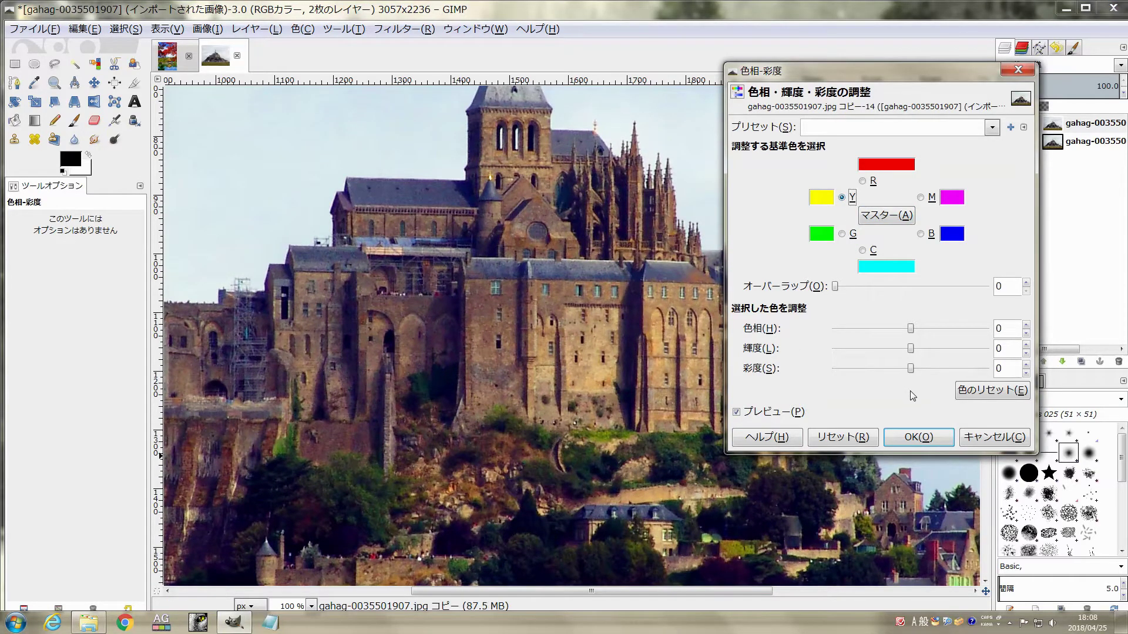
mouse_move(912, 368)
left_mouse_down()
mouse_move(859, 368)
mouse_move(877, 371)
left_mouse_up()
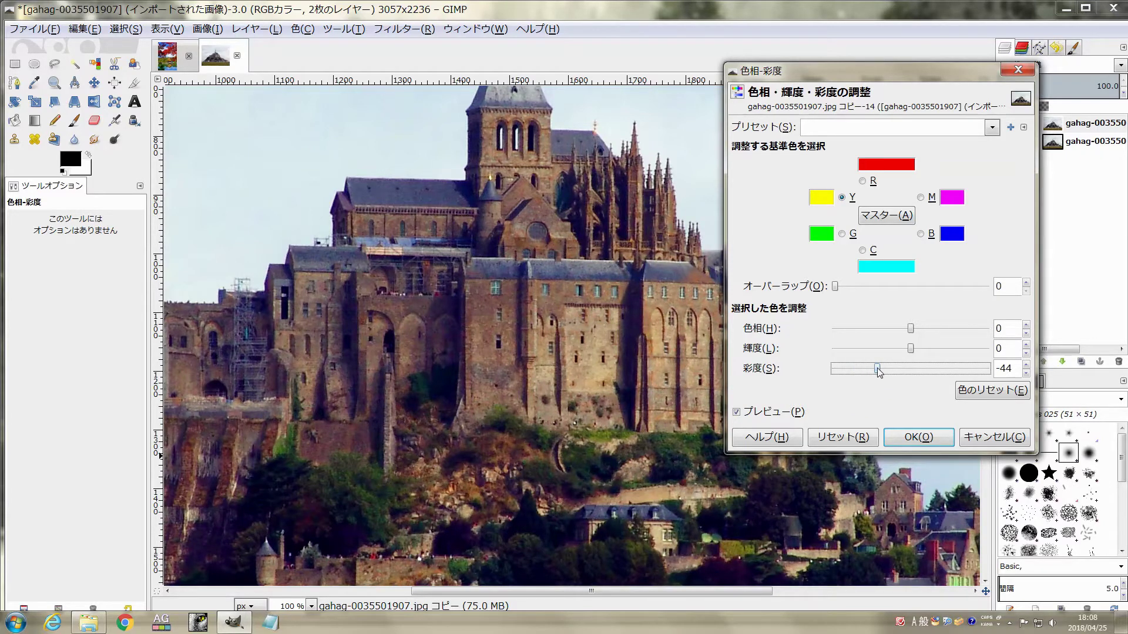
left_click_drag(879, 370, 882, 368)
left_click_drag(628, 439, 569, 260)
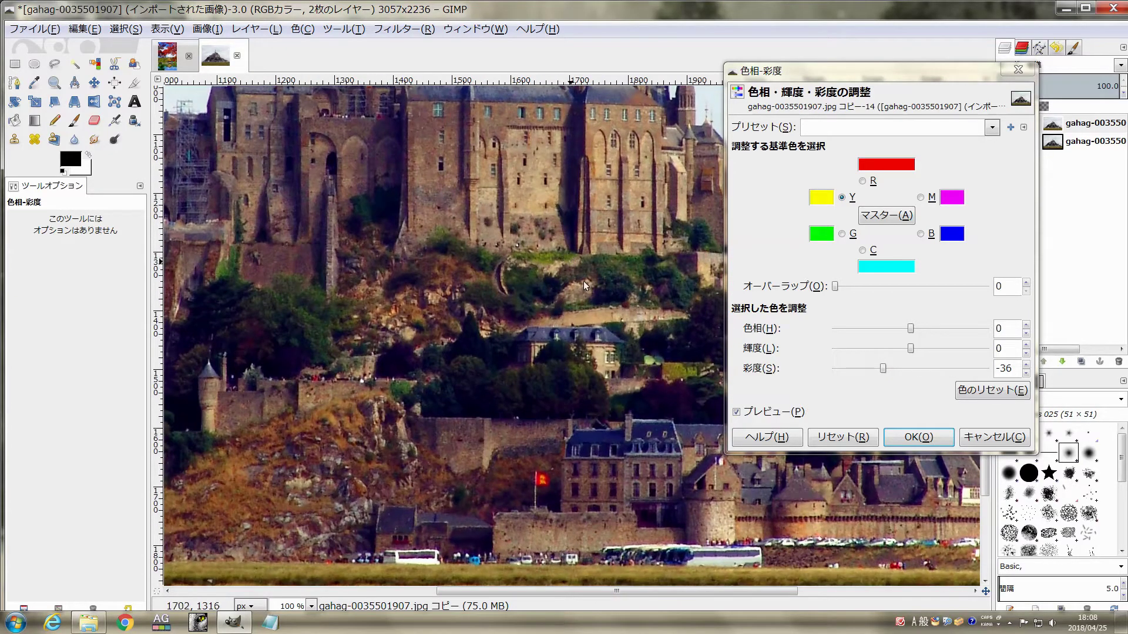
left_click(918, 437)
key("minus")
key("minus")
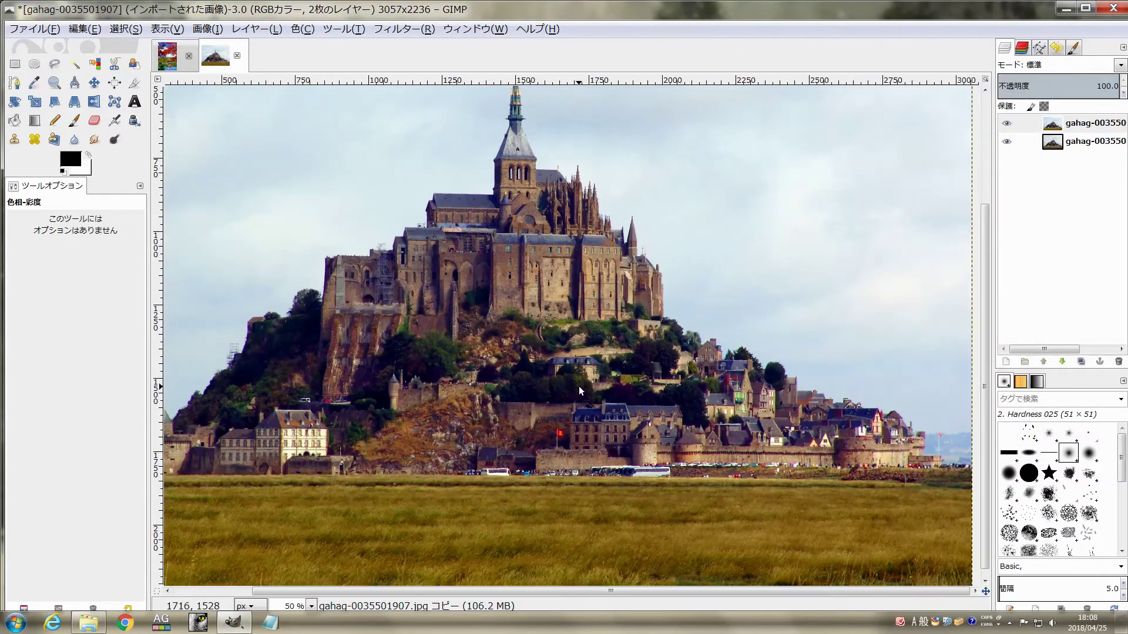
key("minus")
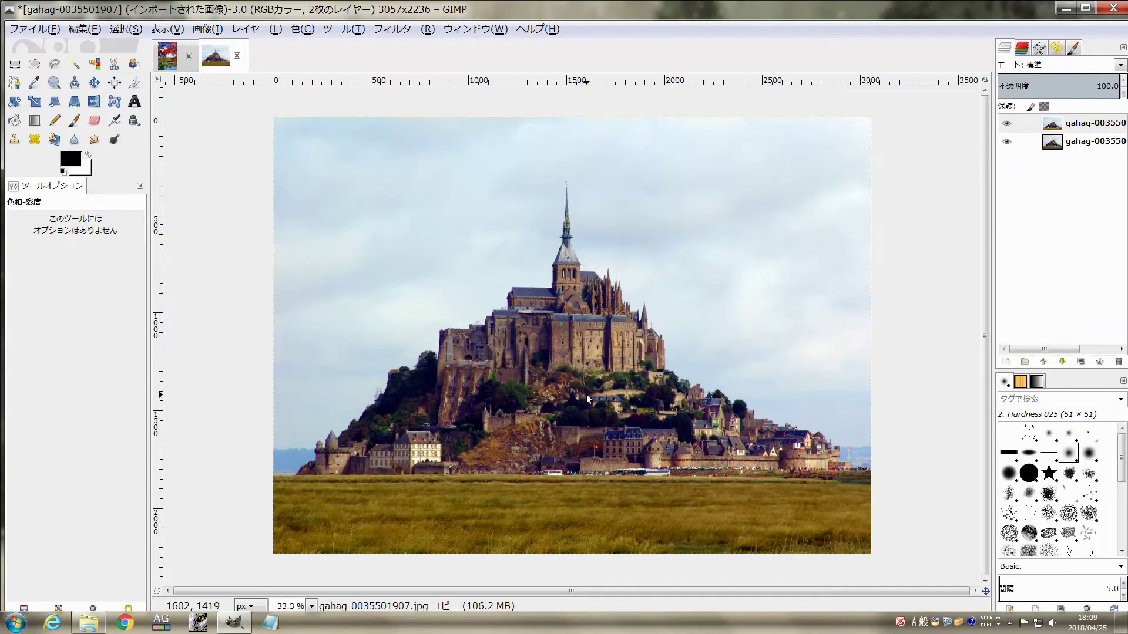
- Add a transparent Overlay-mode layer, duplicate it, and select the original as paint target
left_click(1007, 362)
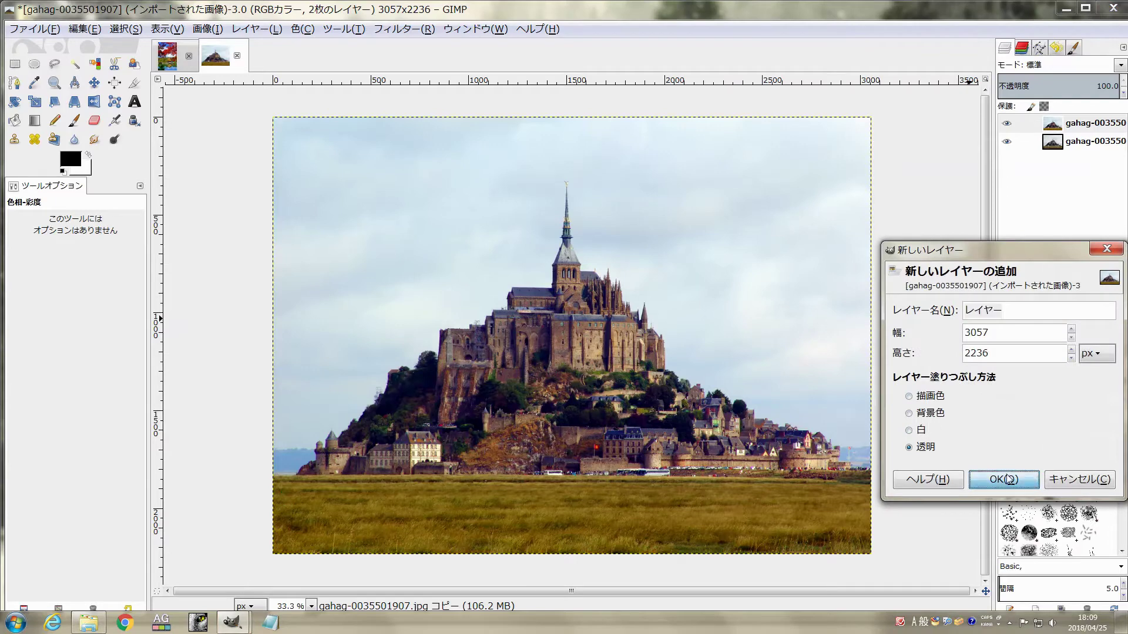
left_click(1006, 480)
left_click(1121, 66)
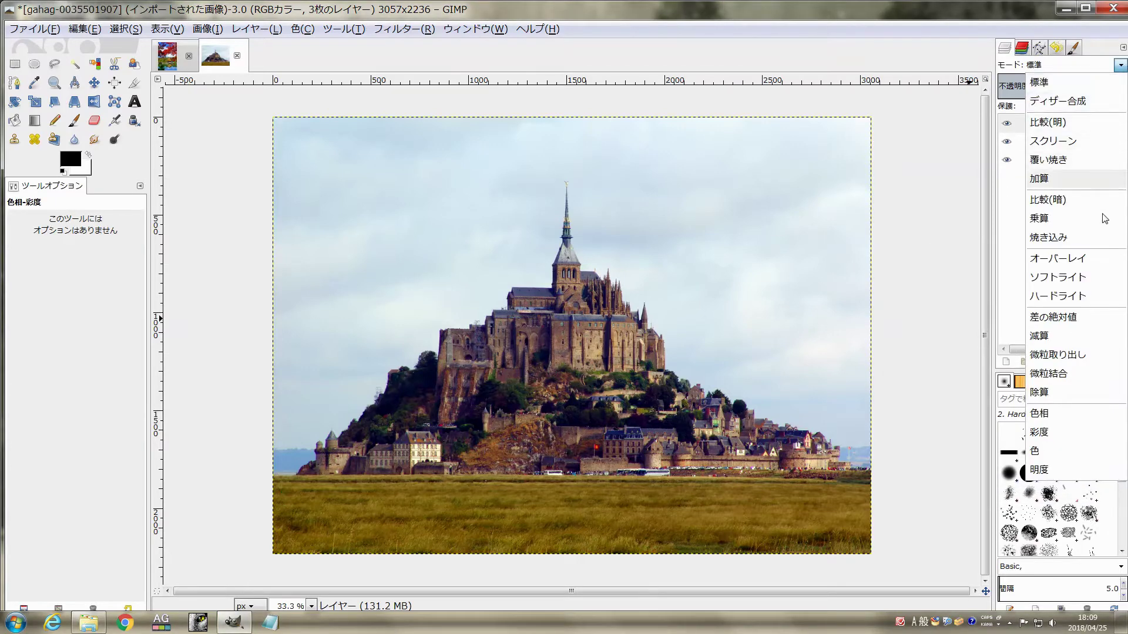
left_click(1057, 259)
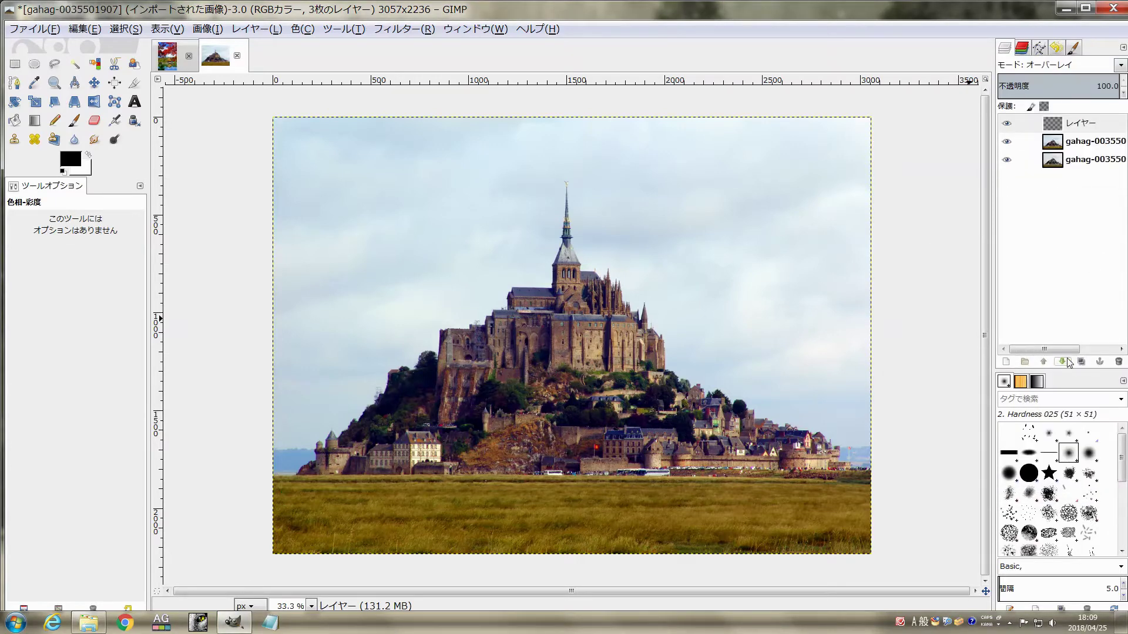
left_click(1082, 362)
left_click(1064, 144)
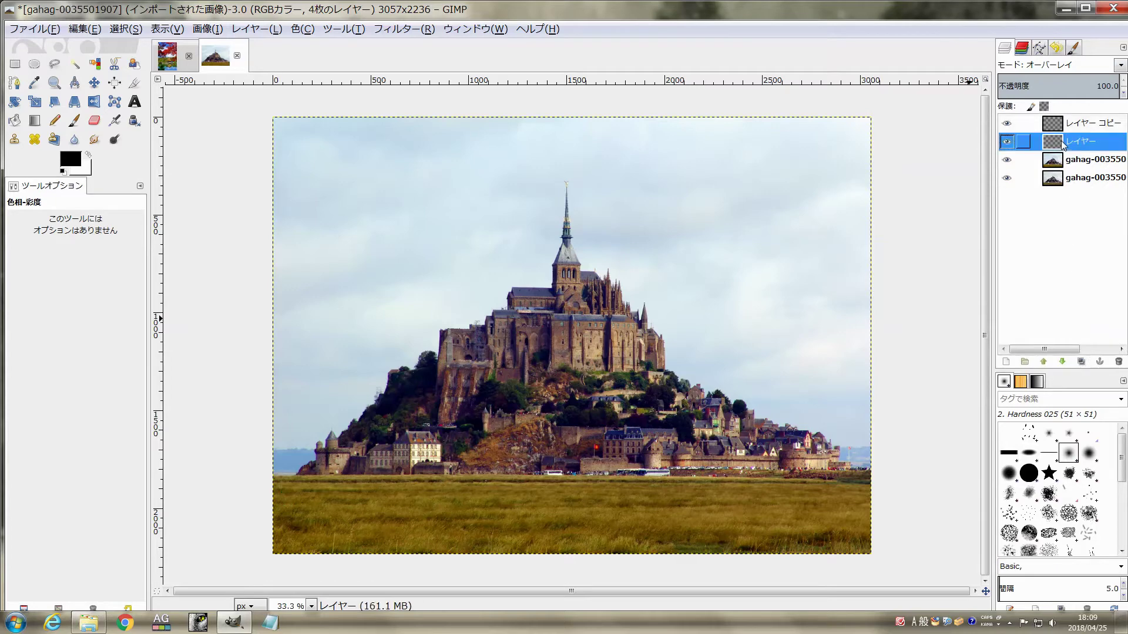
- Set the foreground colour to dark green 176e00 and pick the Hardness 075 brush
left_click(82, 160)
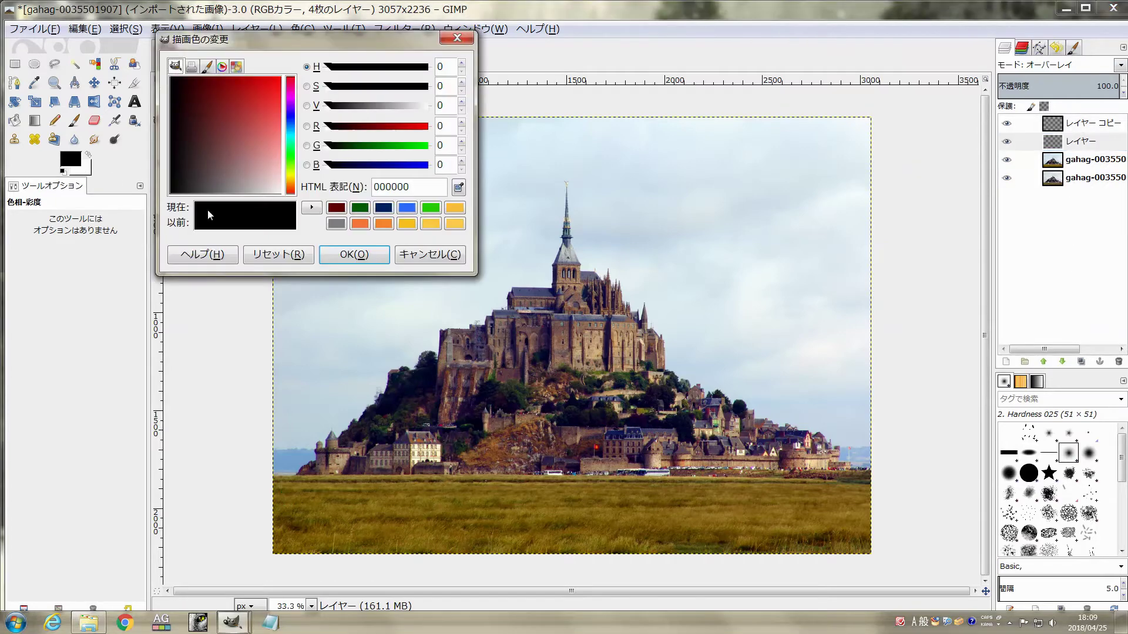
left_click(292, 157)
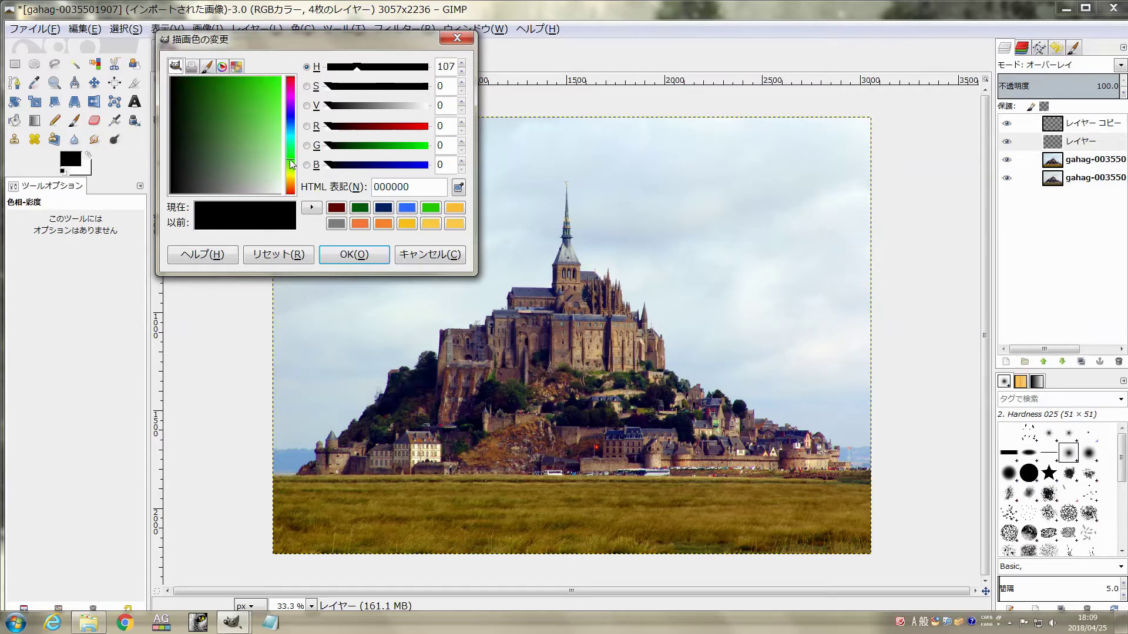
mouse_move(245, 104)
left_mouse_down()
mouse_move(236, 72)
mouse_move(219, 71)
left_mouse_up()
left_click(354, 254)
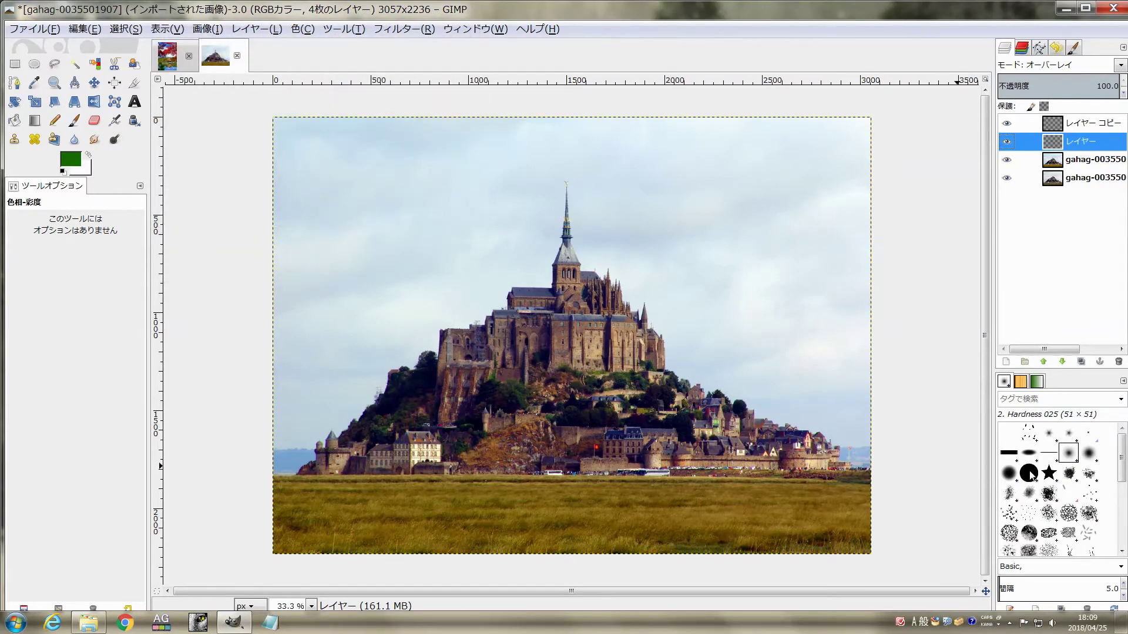
left_click(1009, 473)
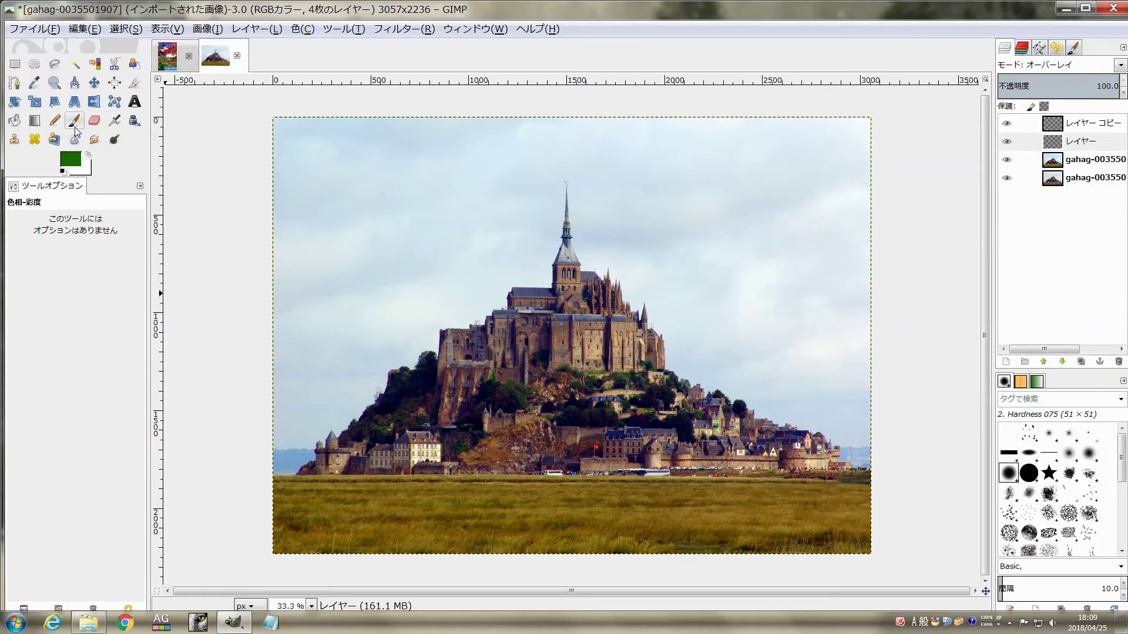
- Paint green across the whole grass band with a 350.90-size brush at 100 opacity
left_click(74, 121)
left_click(22, 294)
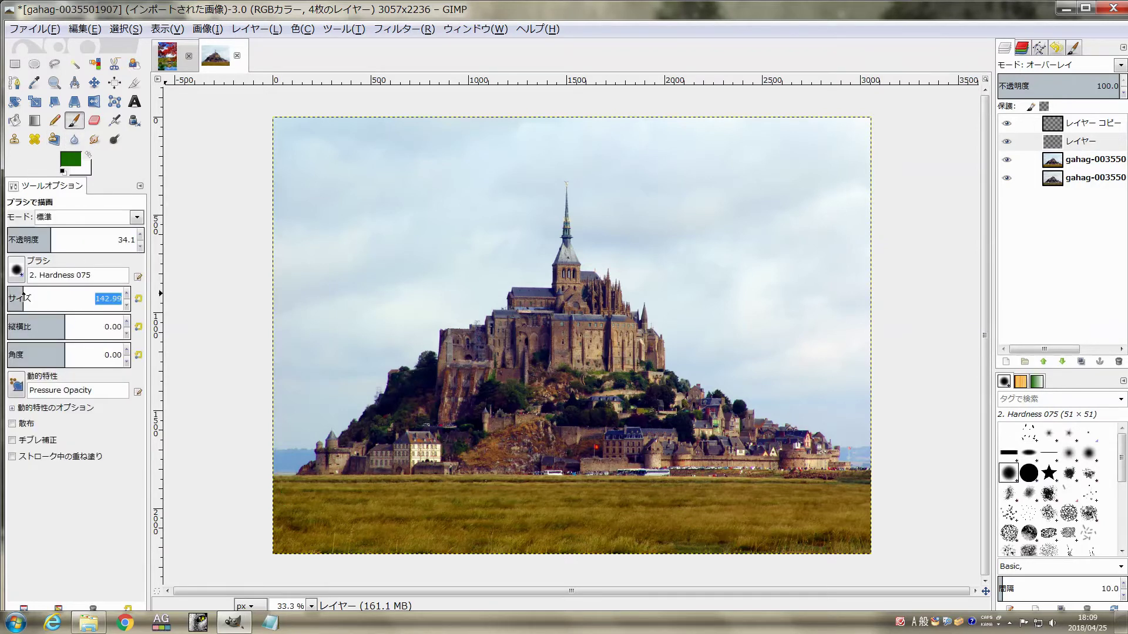
left_click_drag(38, 302, 48, 299)
scroll(353, 487, "down", 3)
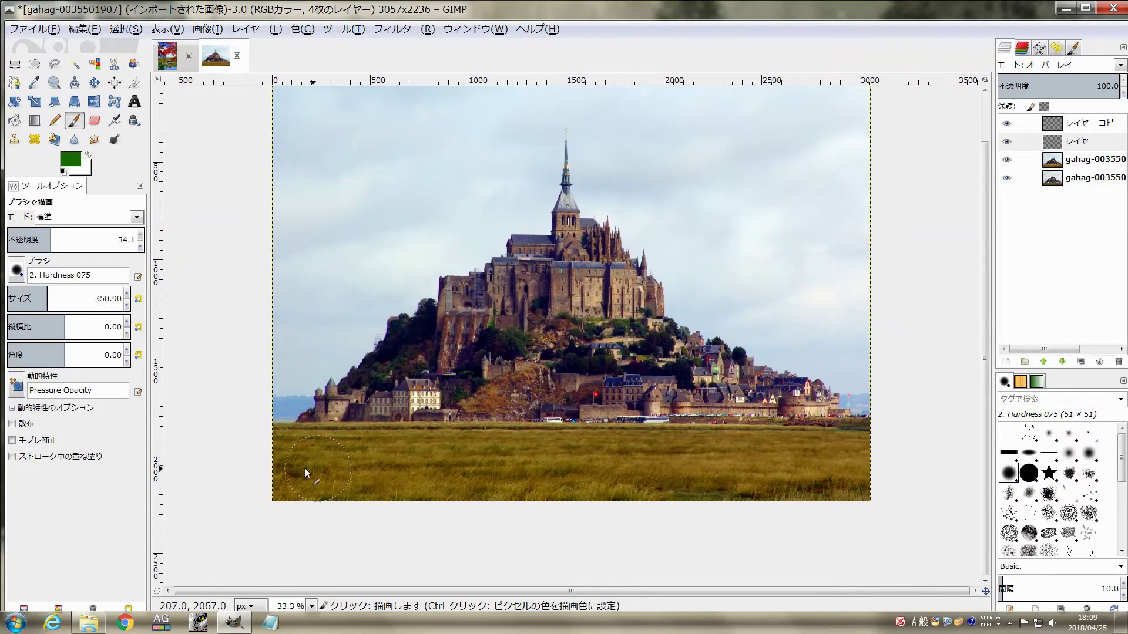
left_click(245, 453)
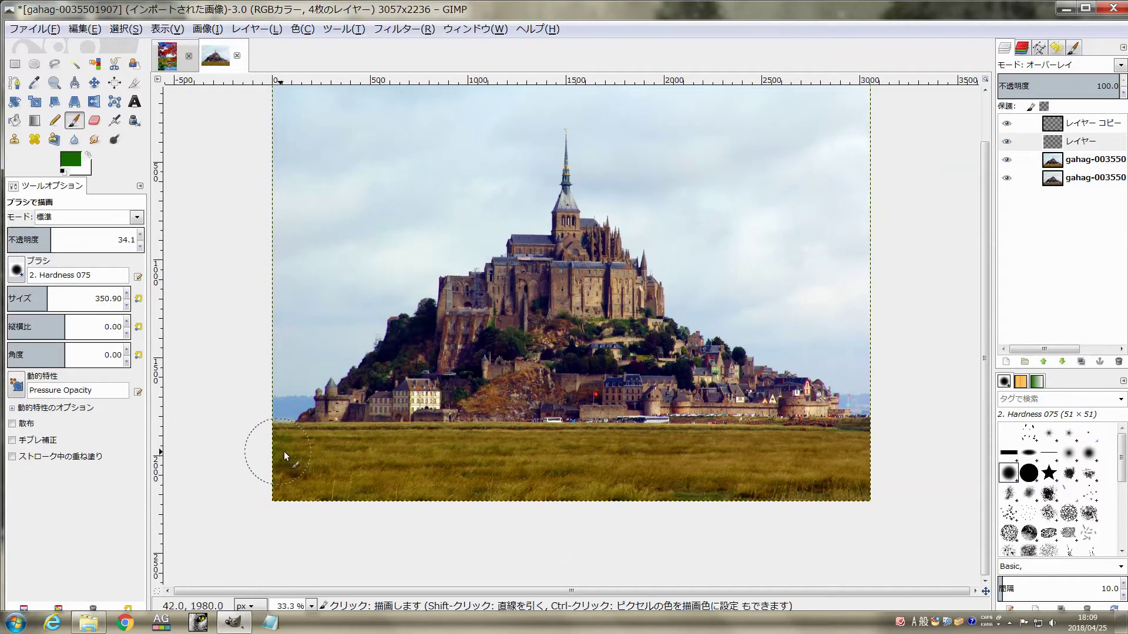
left_click_drag(43, 242, 143, 241)
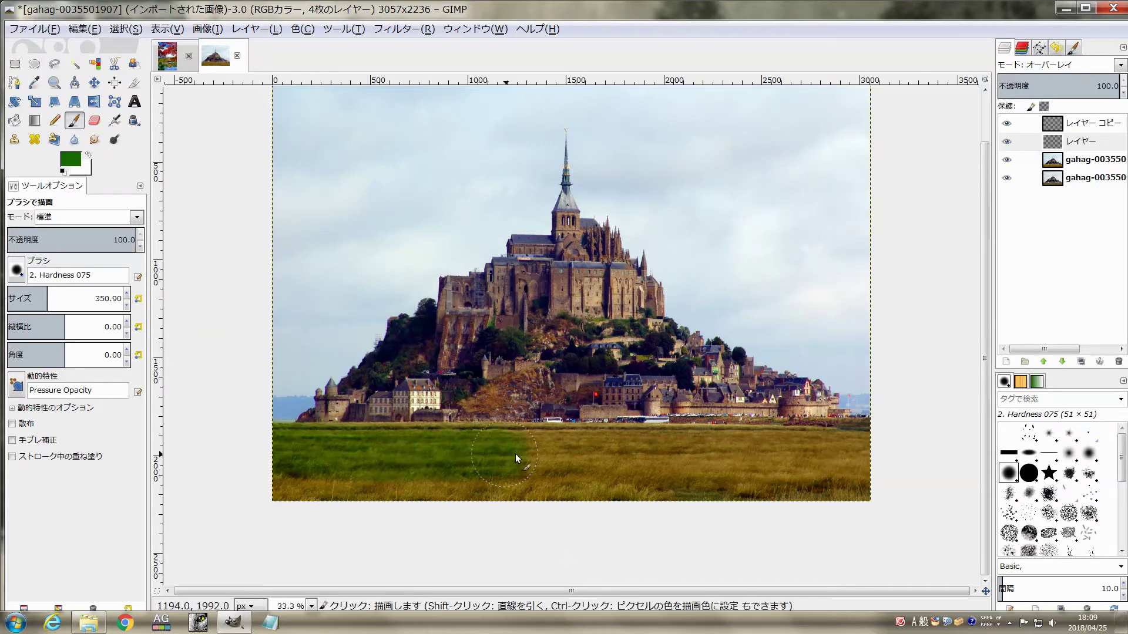
mouse_move(478, 452)
left_mouse_down()
mouse_move(734, 453)
mouse_move(870, 479)
mouse_move(284, 491)
left_mouse_up()
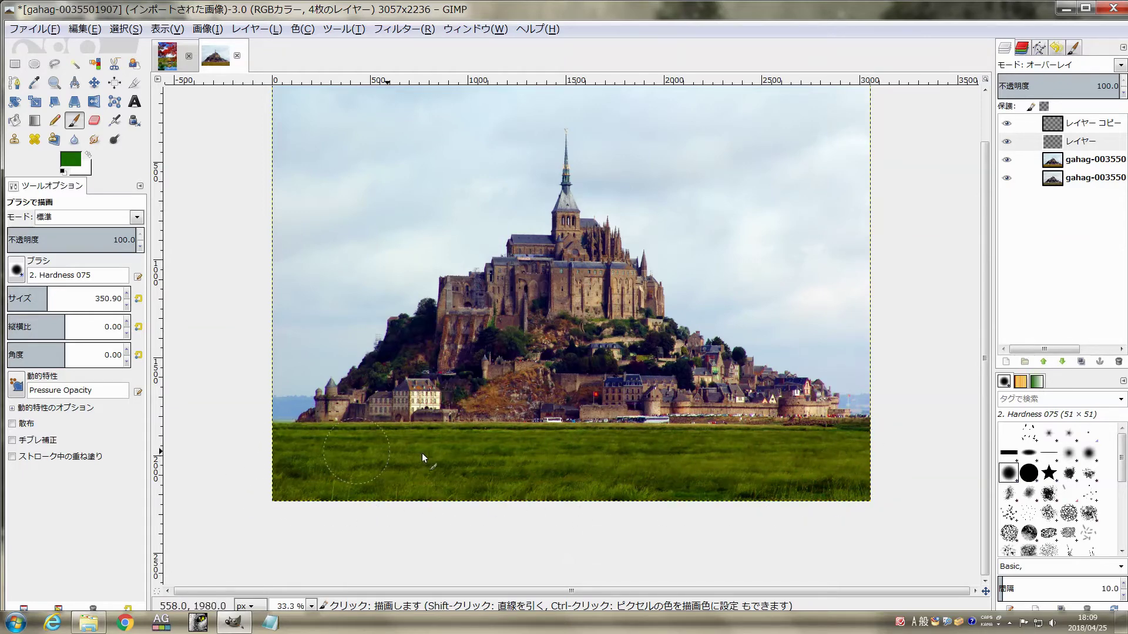
- Soften the green paint with a 200-pixel Gaussian blur
left_click(404, 28)
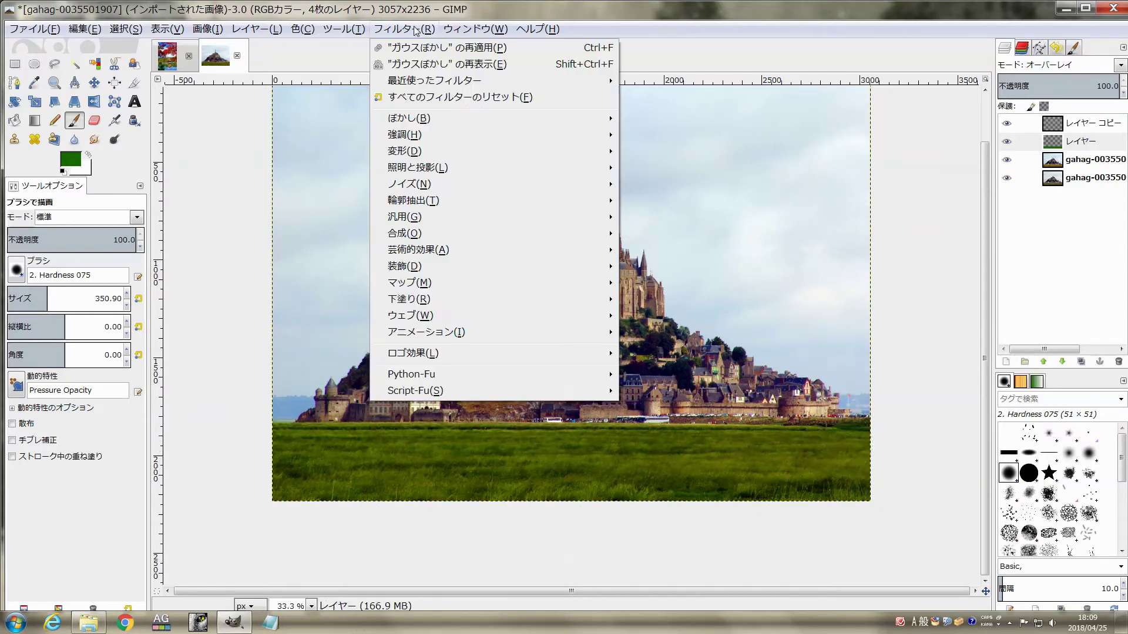
left_click(428, 64)
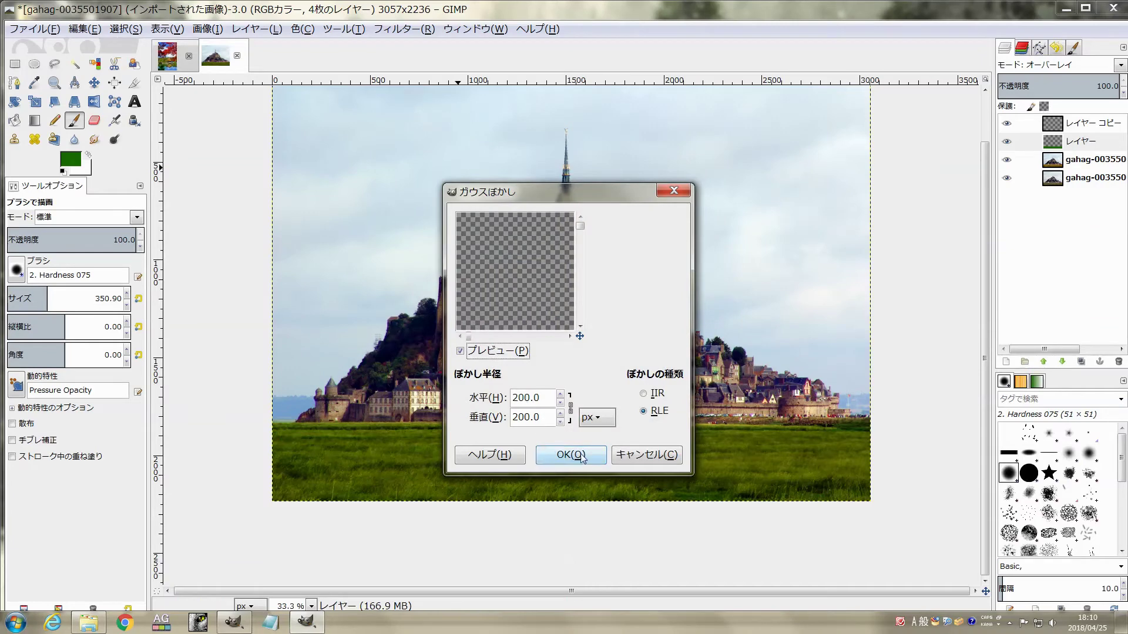
left_click(581, 458)
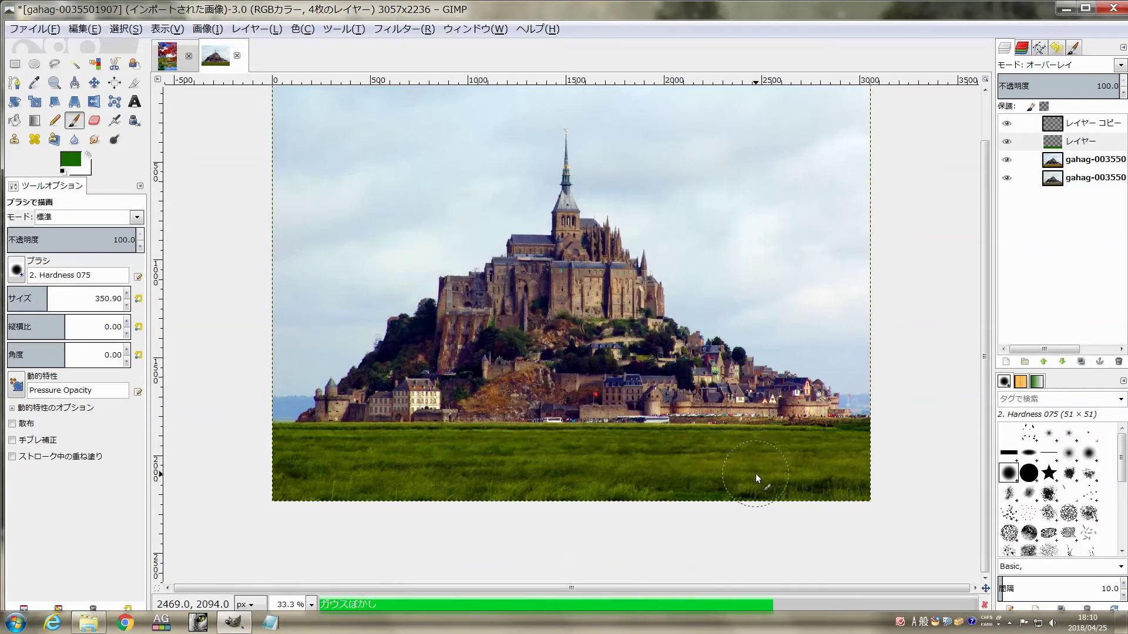
- Toggle the green grass overlay layer off and on to compare, leaving it visible
scroll(691, 457, "up", 3)
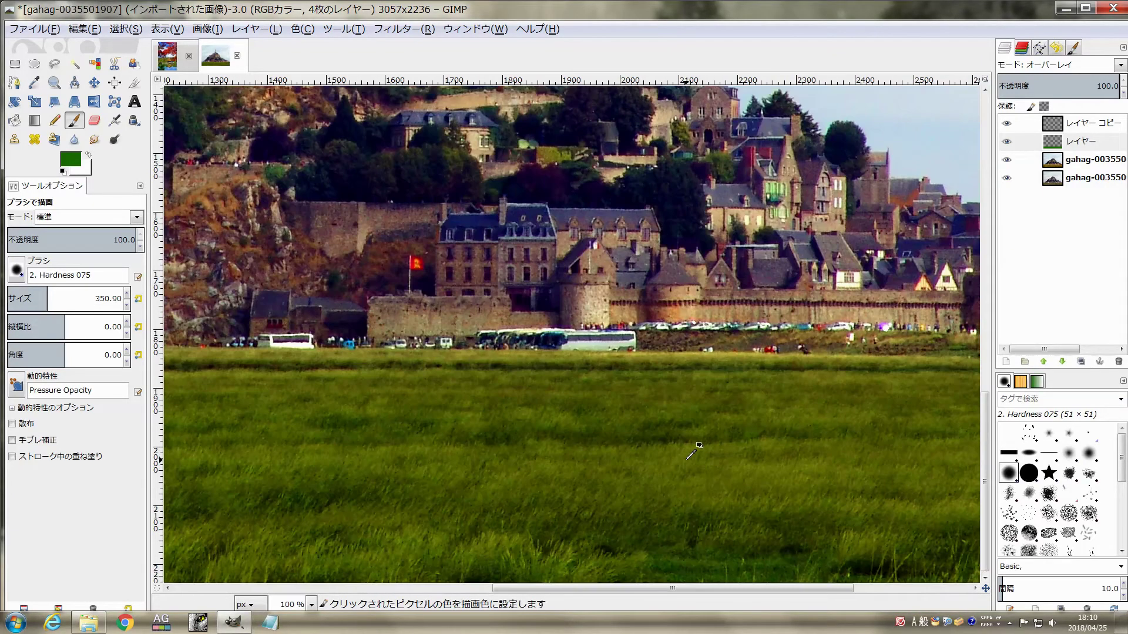
left_click(1007, 141)
left_click(1008, 142)
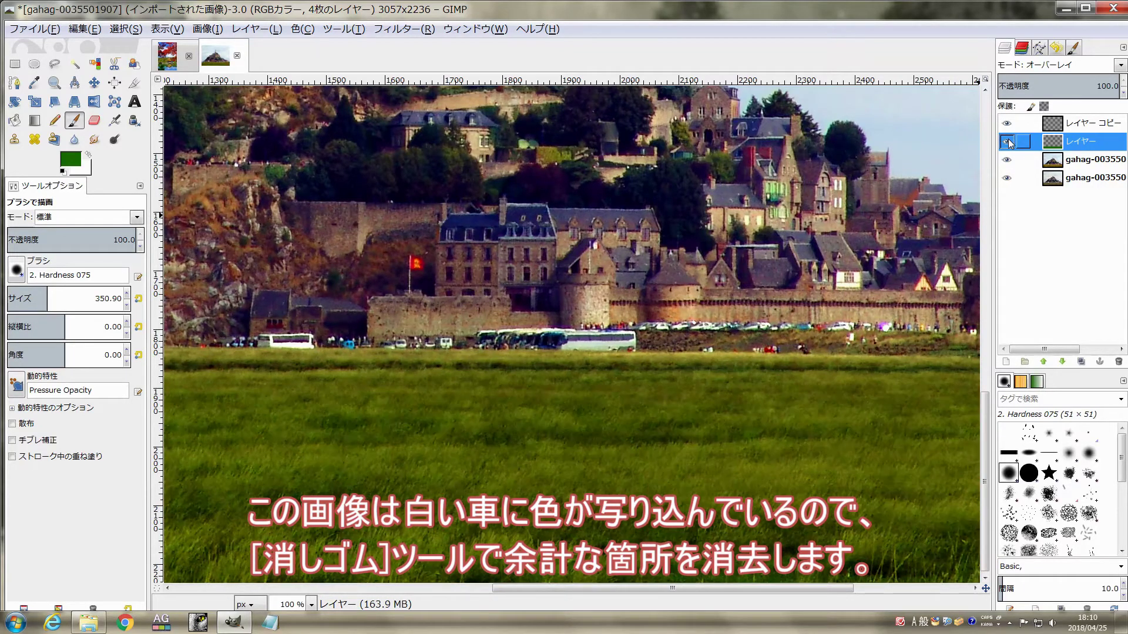
left_click(1007, 141)
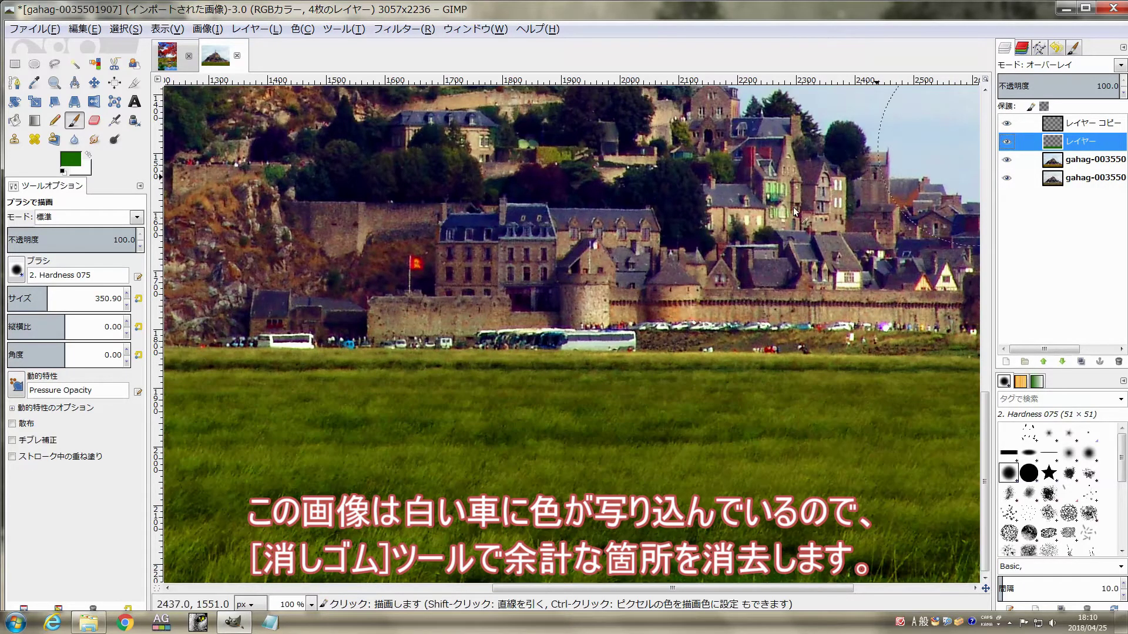
- Set up the Eraser at about 126 px with opacity 63.2
left_click(94, 121)
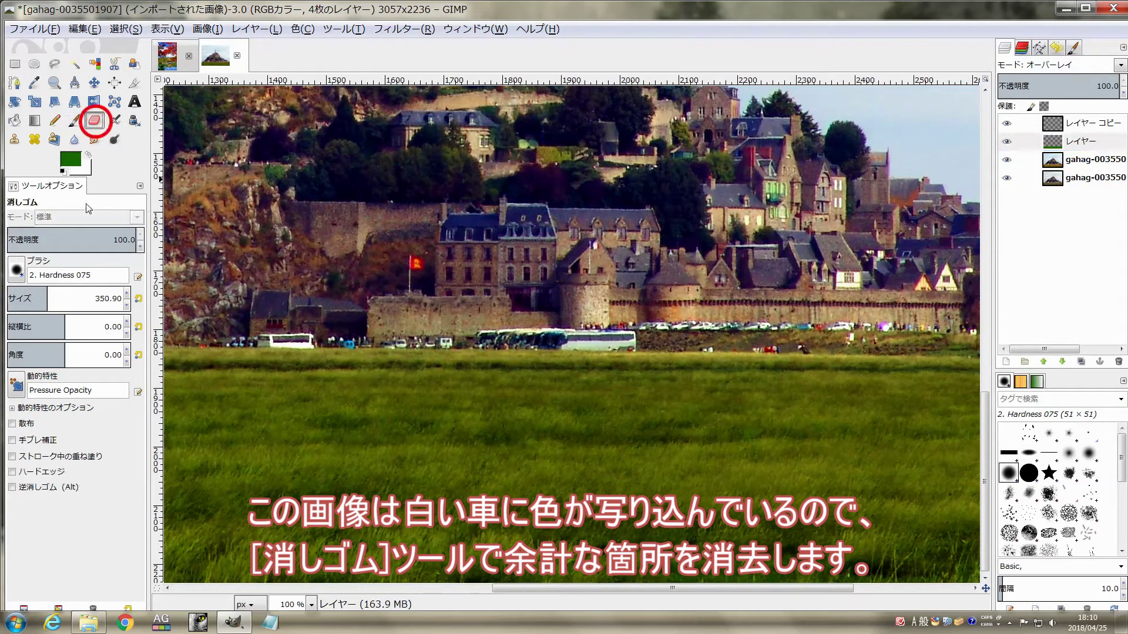
left_click(24, 292)
key("bracketright")
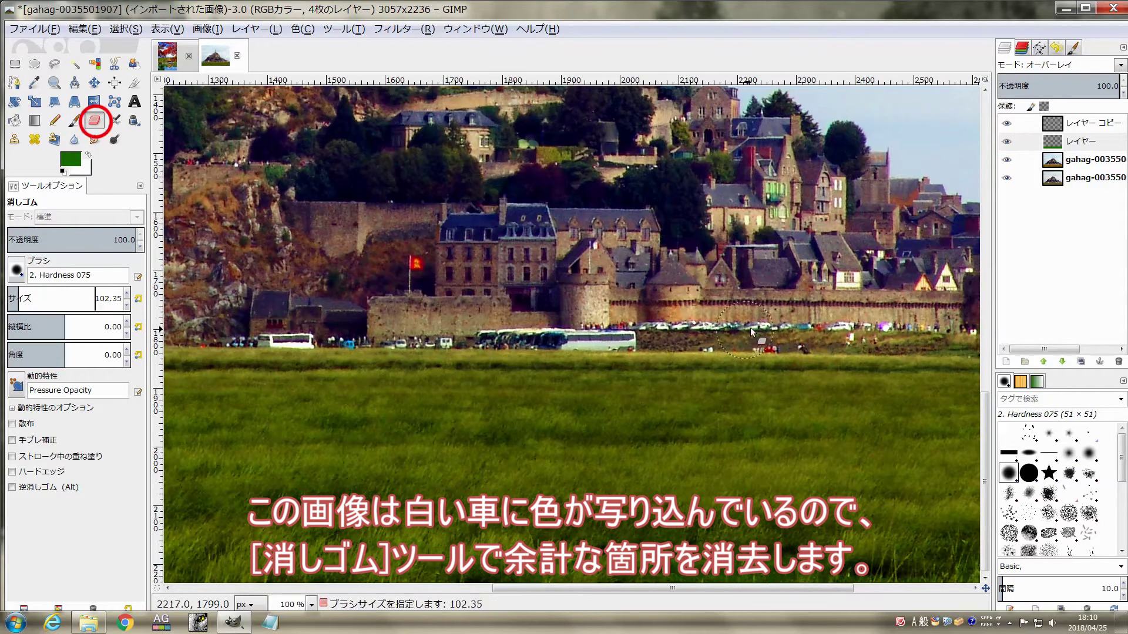
key("bracketright")
key("bracketright")
key("bracketright")
key("bracketright")
key("bracketright")
left_click(88, 238)
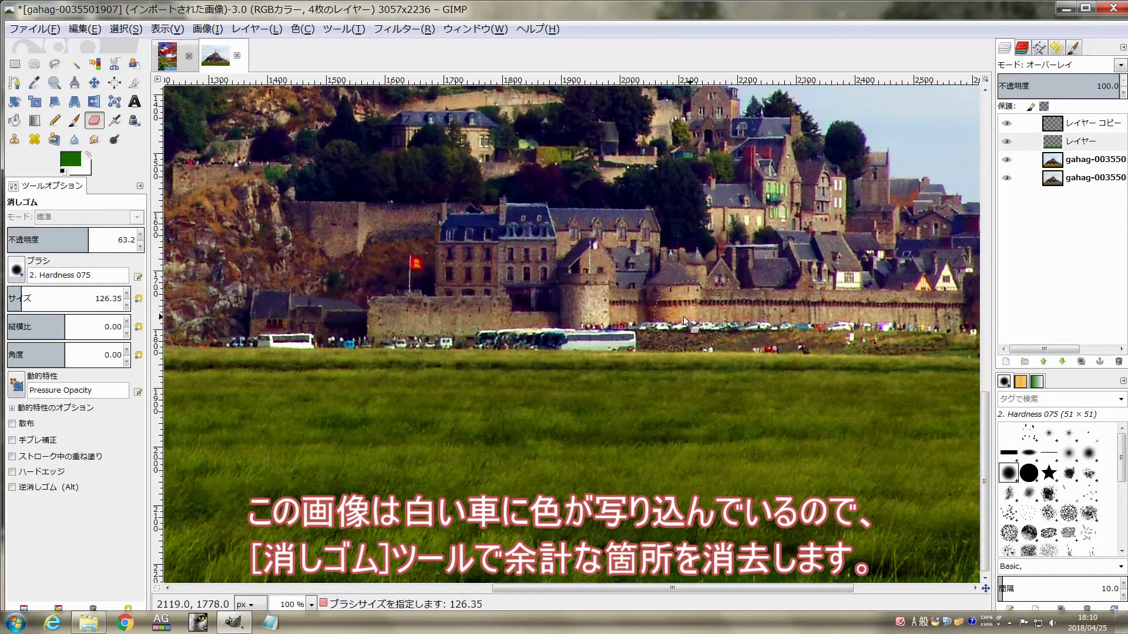
scroll(547, 316, "left", 5)
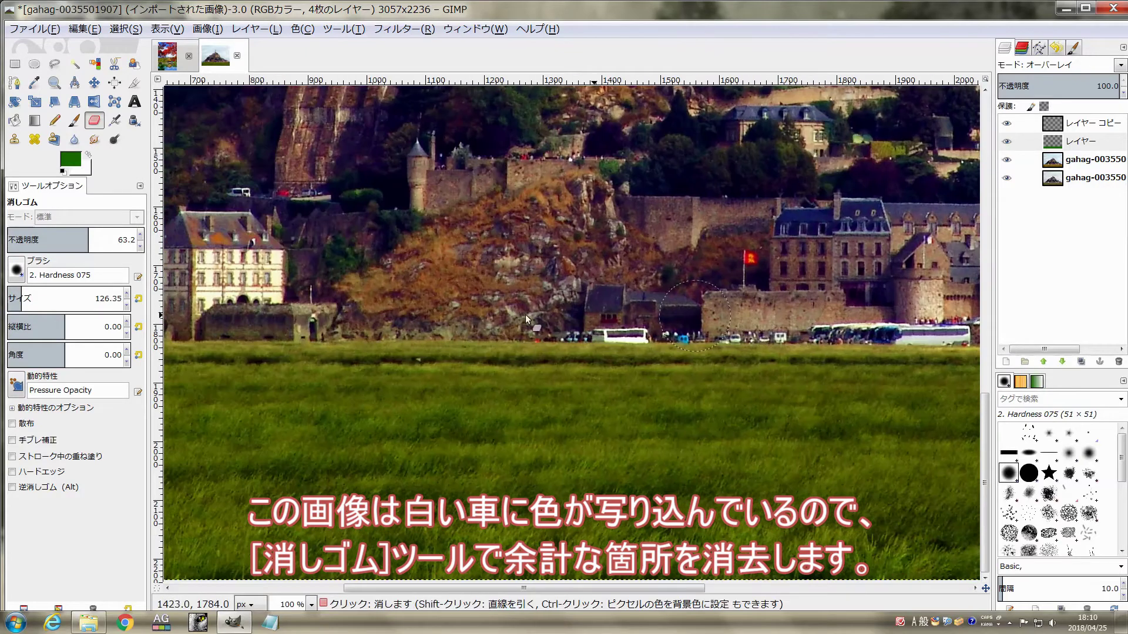
scroll(411, 311, "left", 5)
scroll(617, 308, "left", 5)
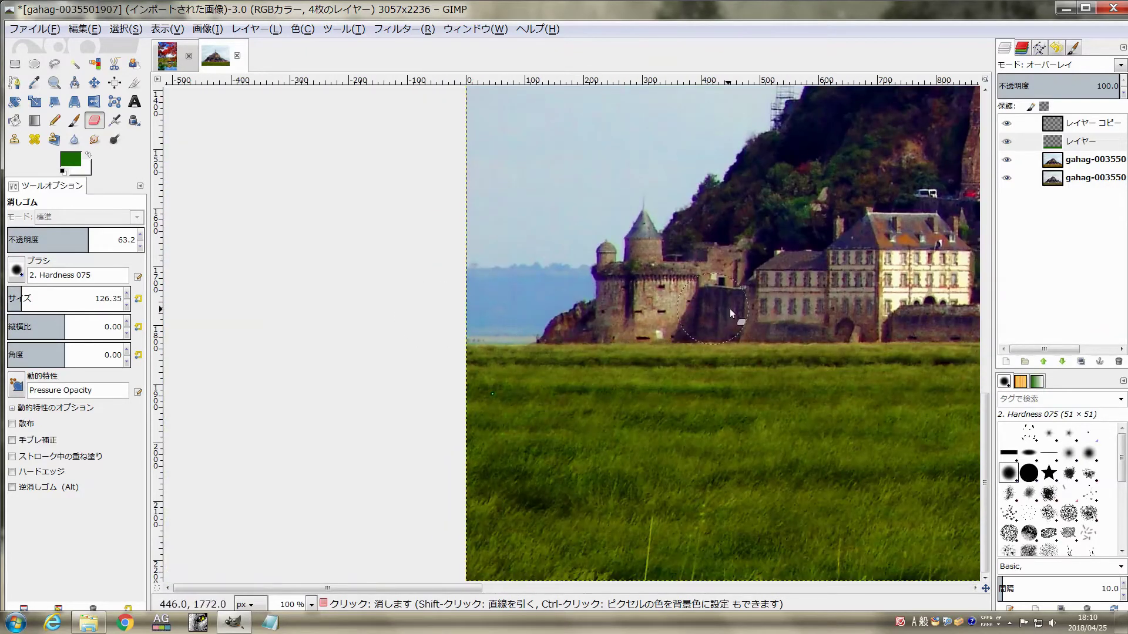
scroll(820, 307, "down", 2, "ctrl")
scroll(805, 291, "down", 2, "ctrl")
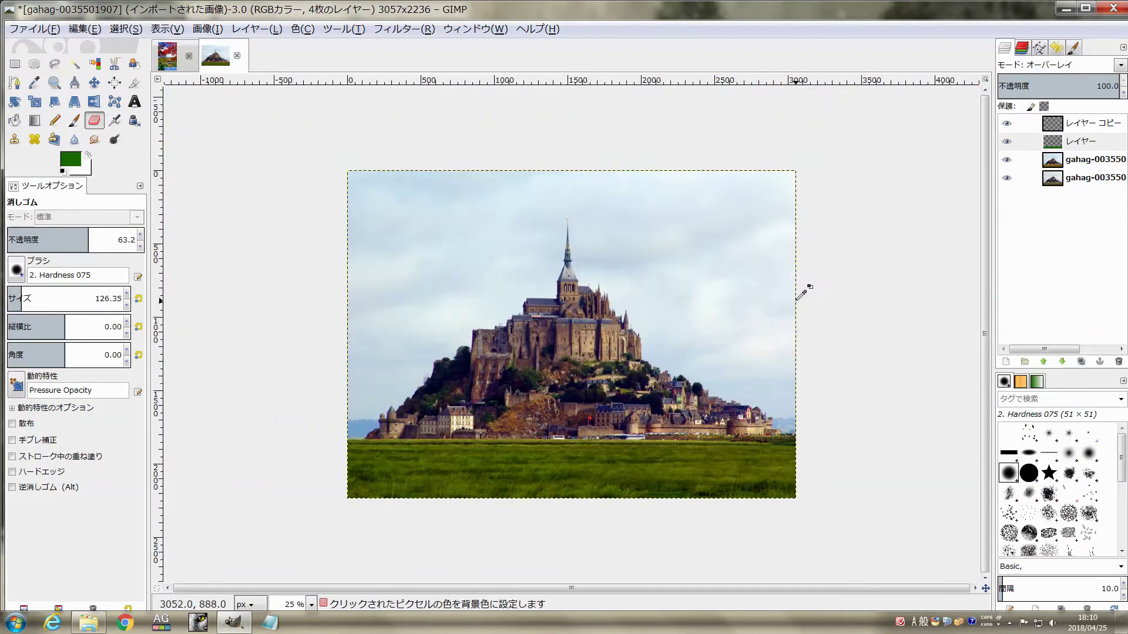
scroll(579, 362, "up", 2, "ctrl")
scroll(641, 370, "left", 2)
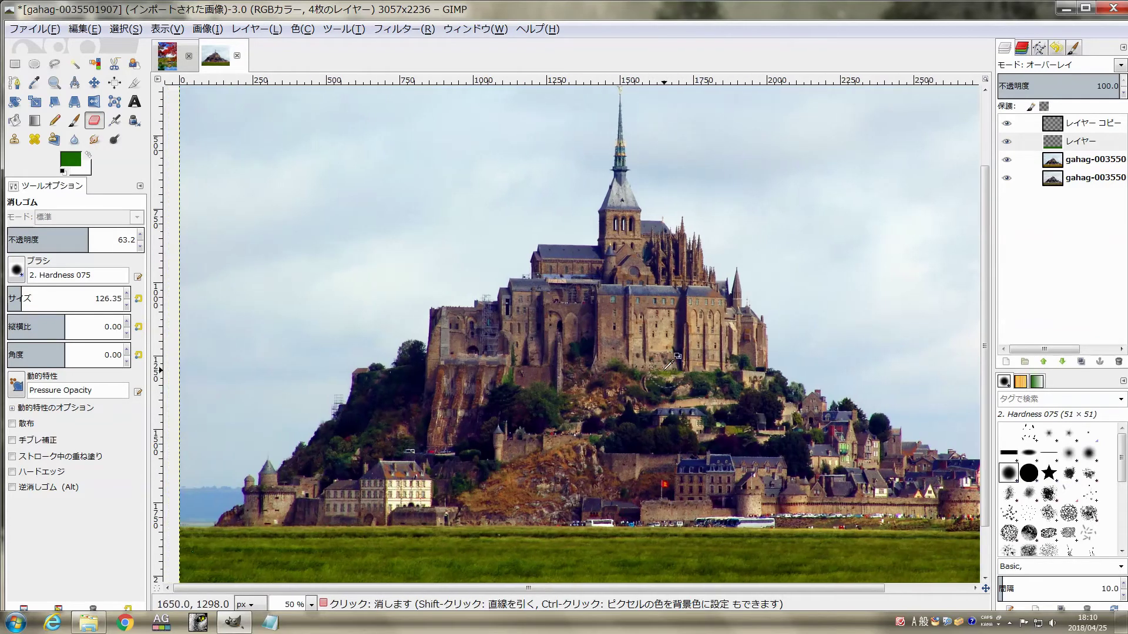
scroll(670, 361, "down", 1, "ctrl")
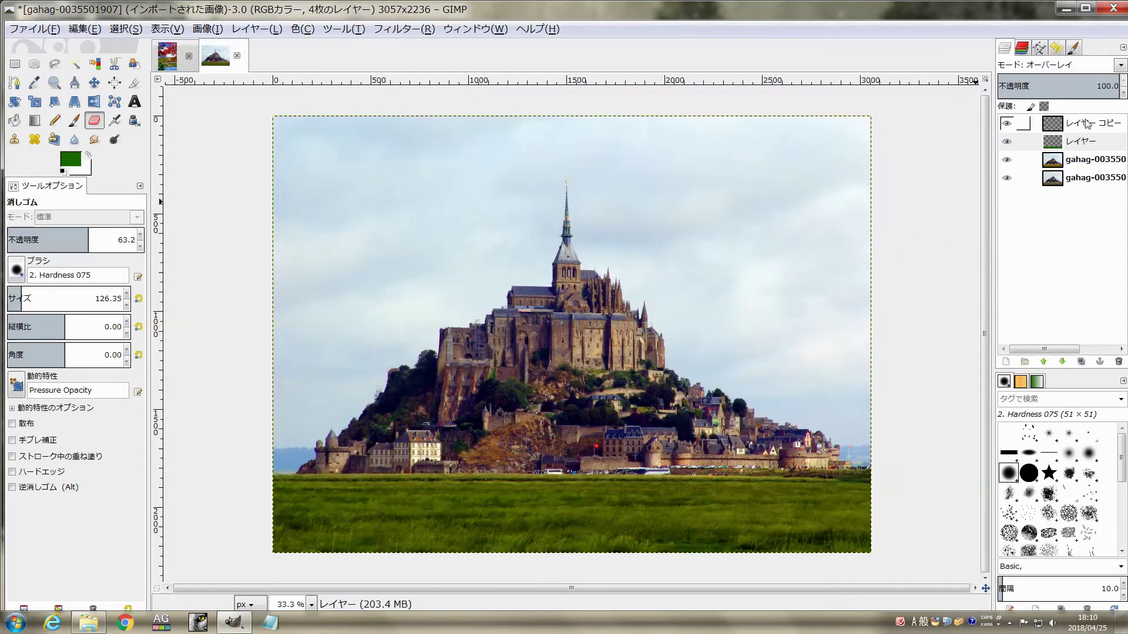
- Make the レイヤー コピー layer active and set the foreground colour to dark blue 00294b
left_click(1049, 128)
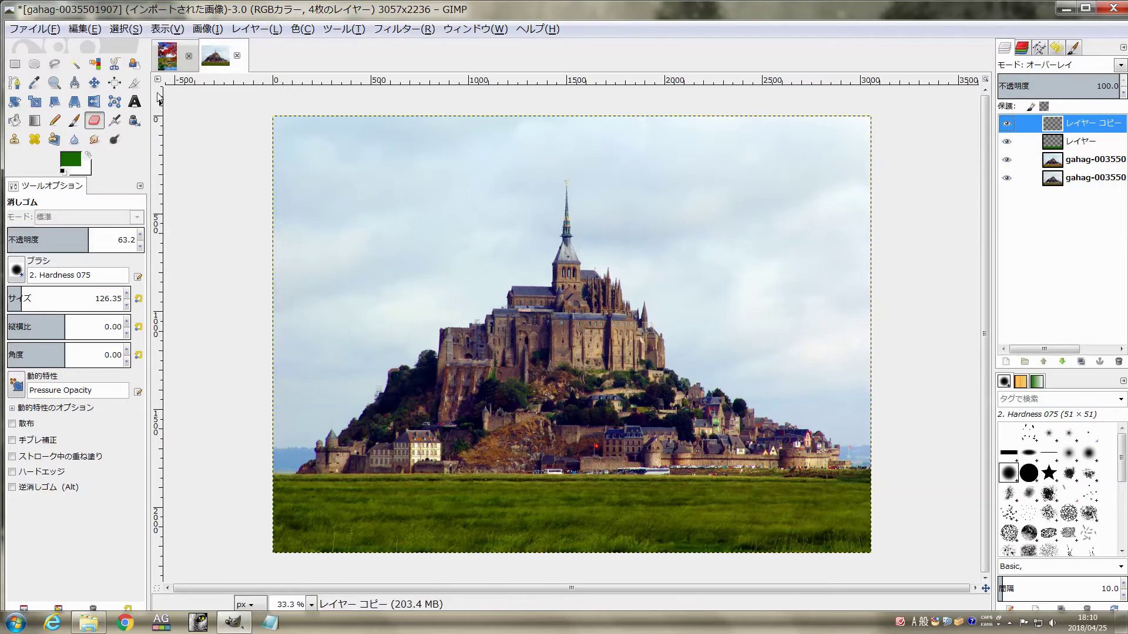
left_click(75, 167)
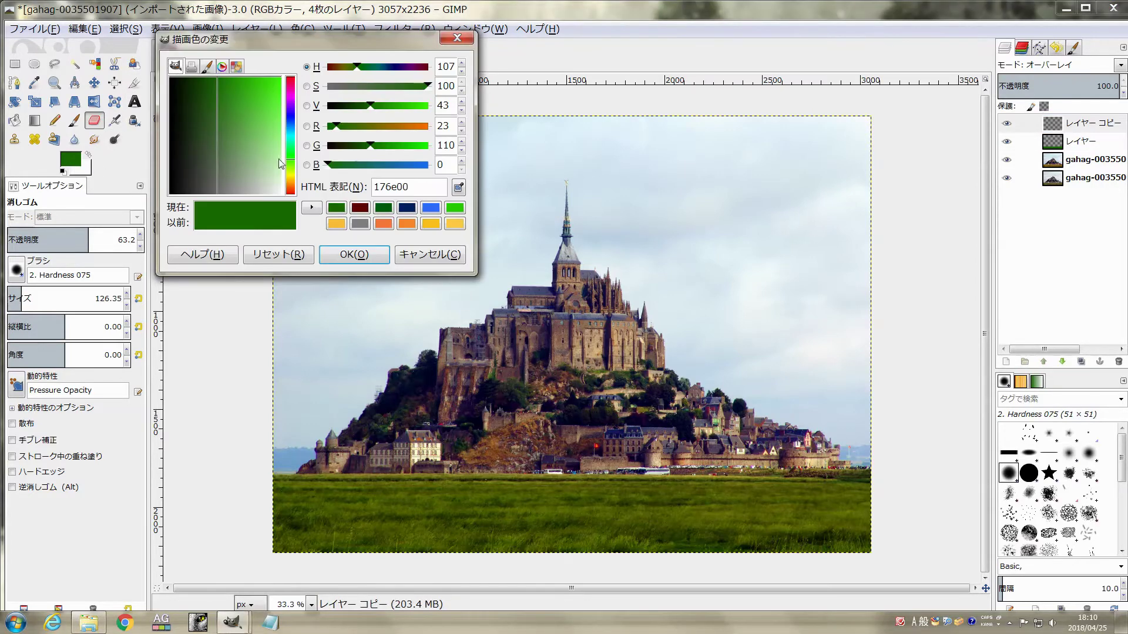
left_click_drag(292, 164, 292, 131)
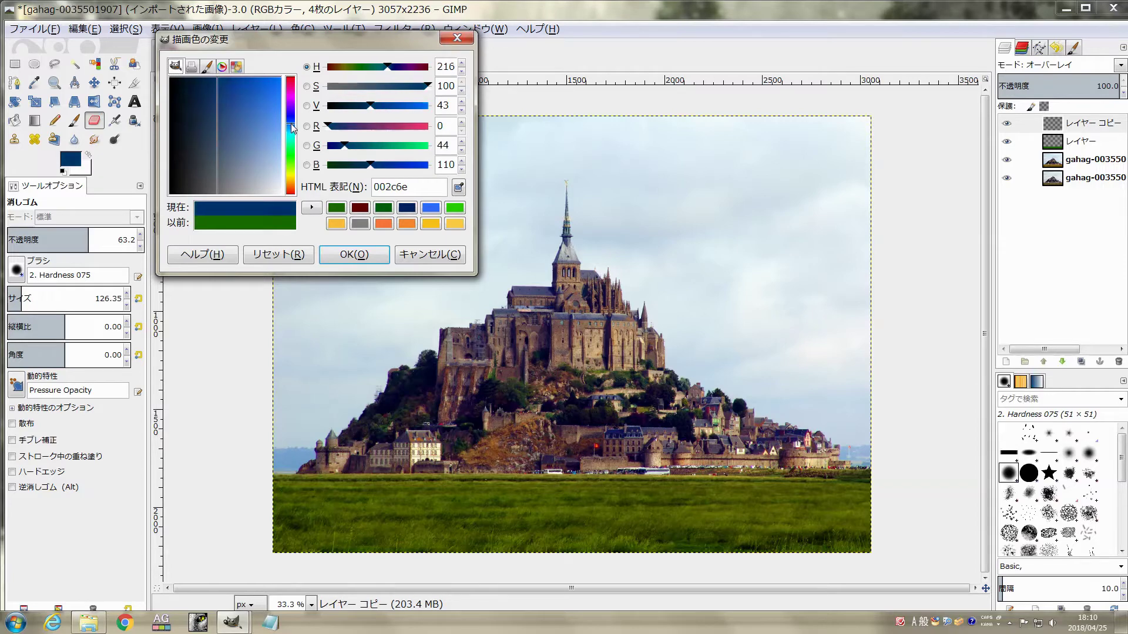
left_click_drag(217, 94, 203, 77)
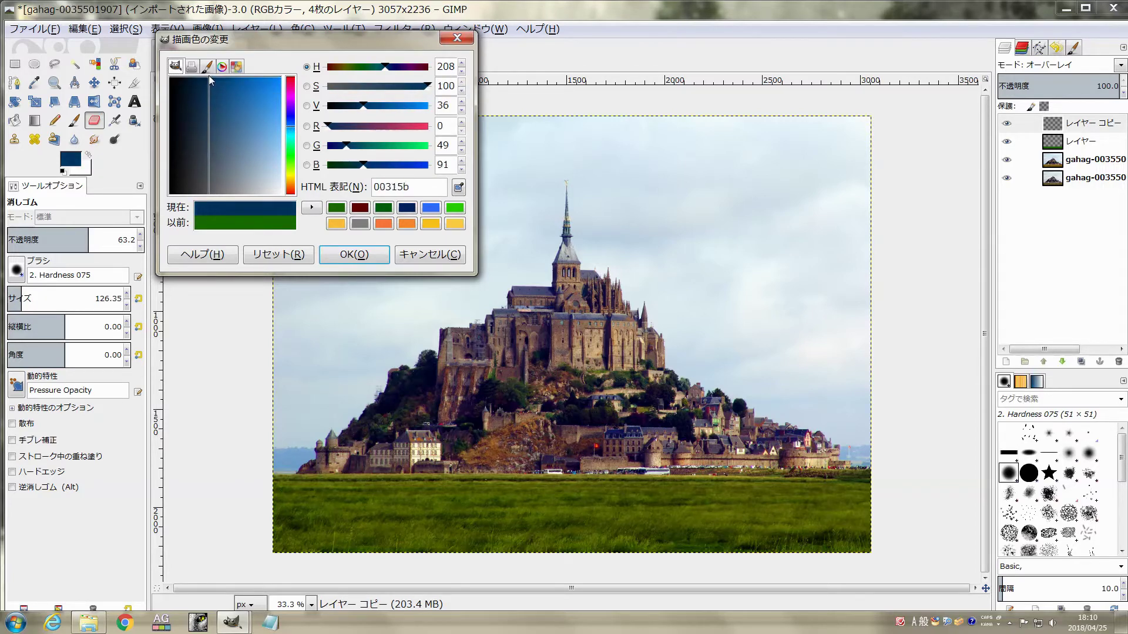
left_click(342, 253)
- Lasso around the castle silhouette with Free Select to select the sky
left_click(74, 121)
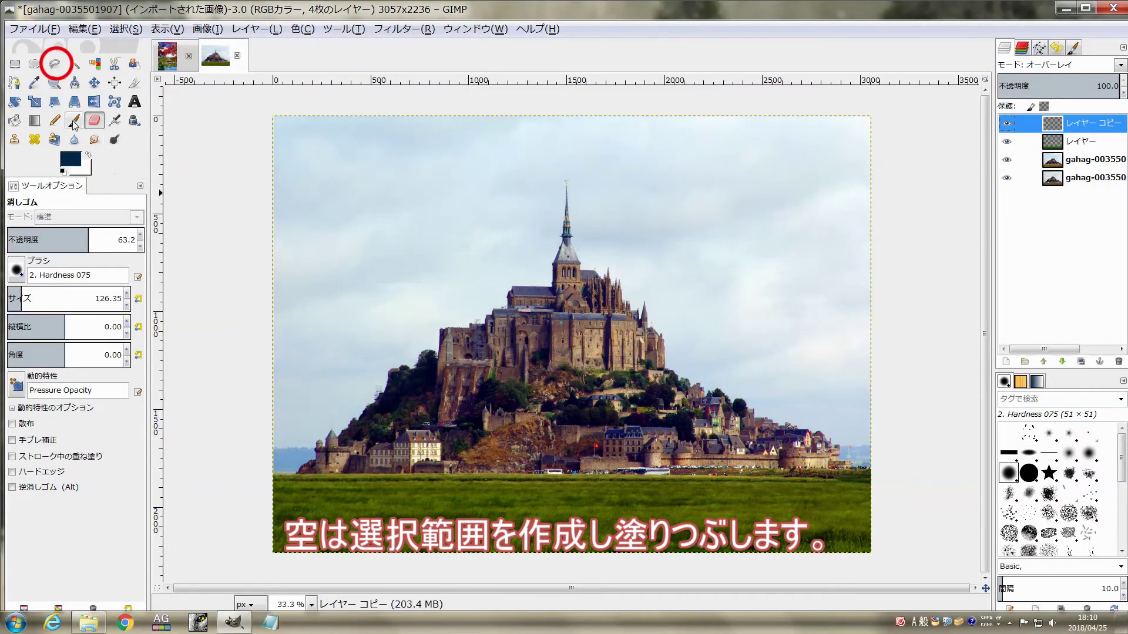
left_click(40, 292)
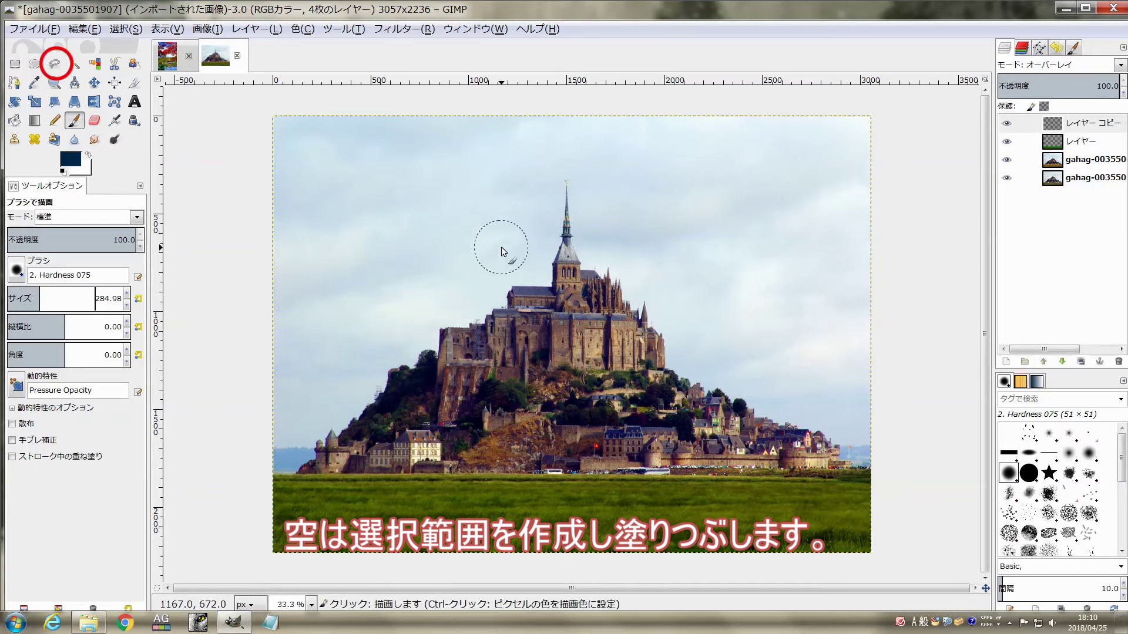
left_click(54, 65)
left_click_drag(267, 439, 369, 382)
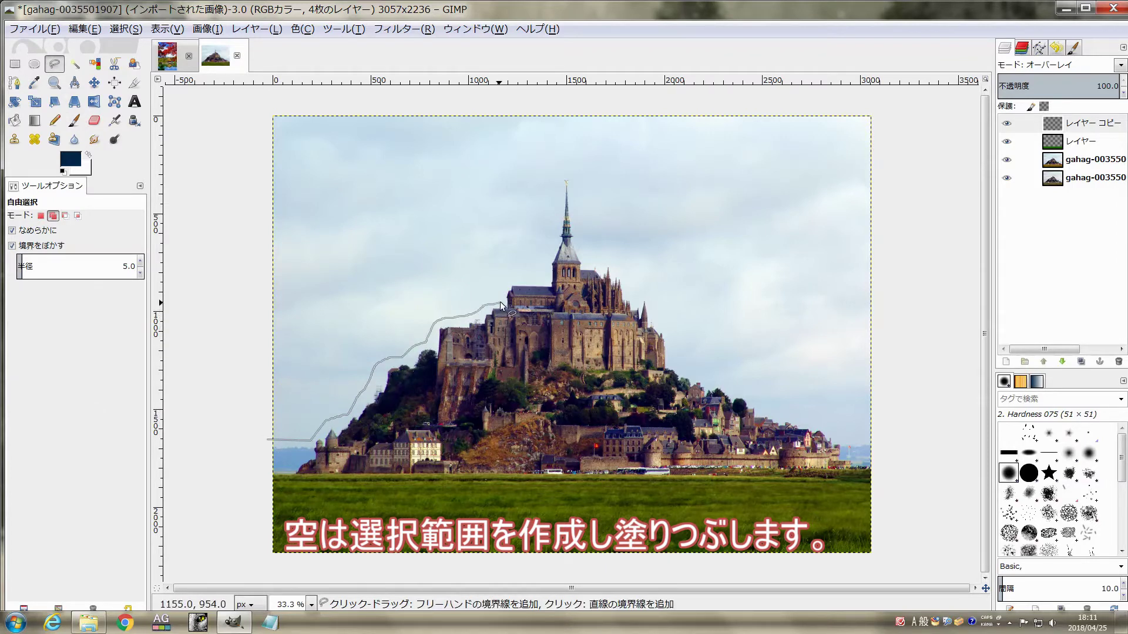
left_click_drag(500, 302, 540, 269)
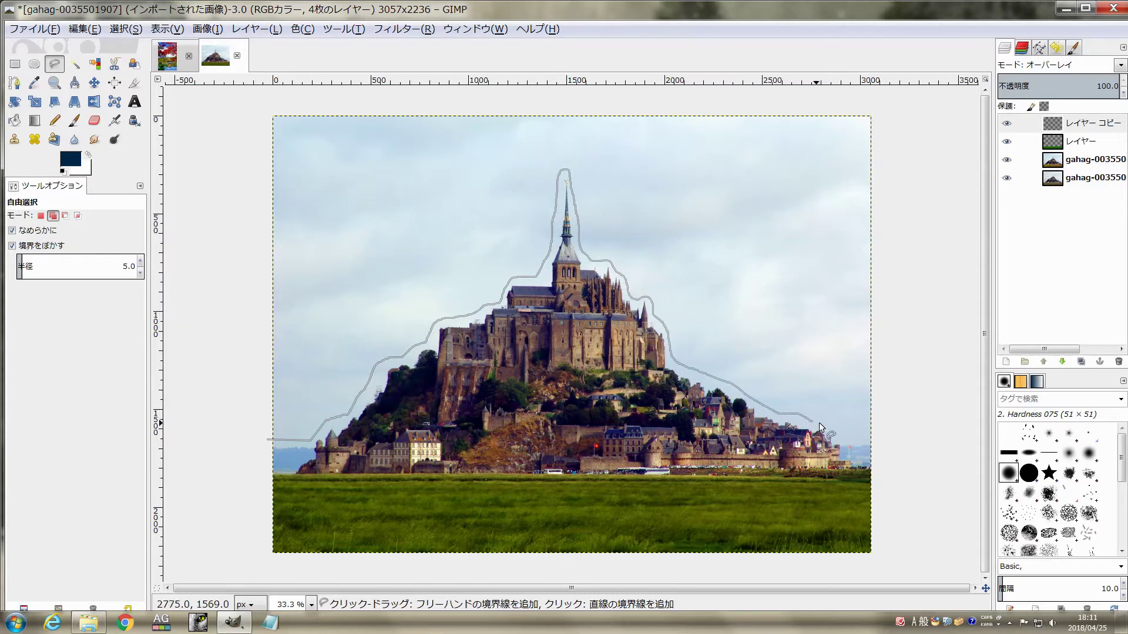
mouse_move(904, 306)
left_mouse_down()
mouse_move(665, 95)
mouse_move(238, 97)
mouse_move(245, 423)
mouse_move(266, 437)
left_mouse_up()
key("Return")
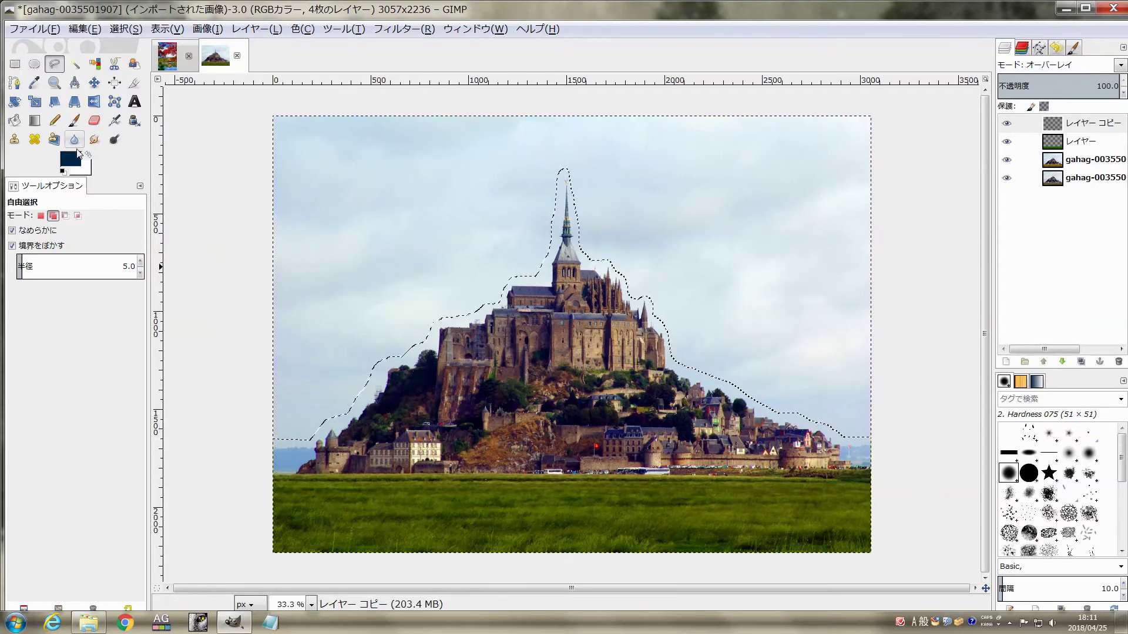
- Fill the selected sky with the dark blue colour and clear the selection
left_click_drag(71, 159, 455, 317)
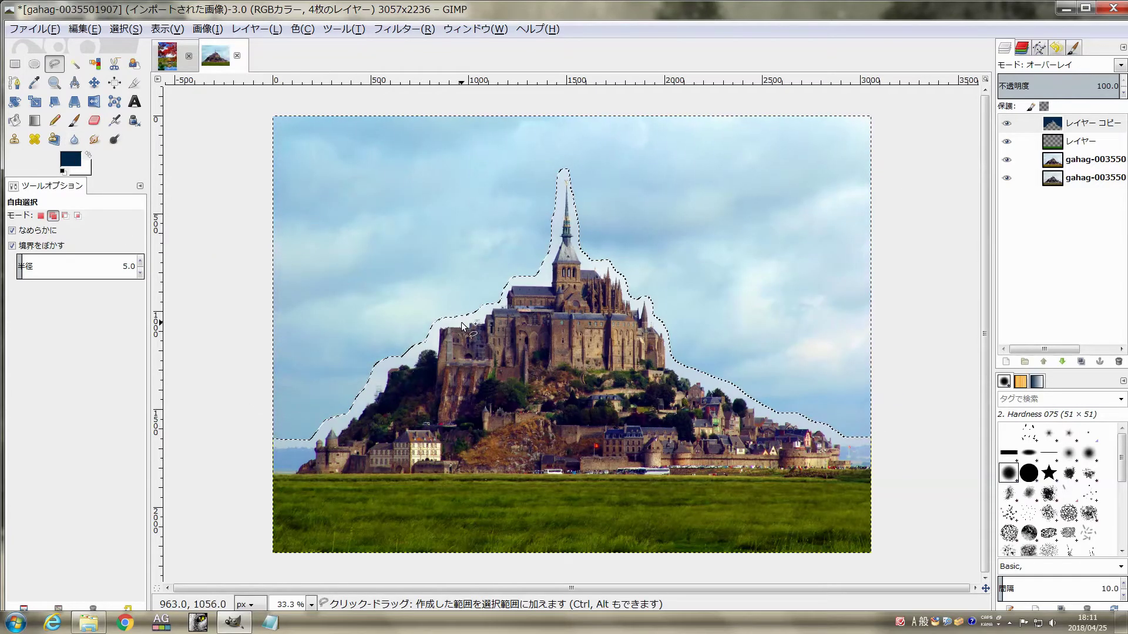
key("ctrl+shift+a")
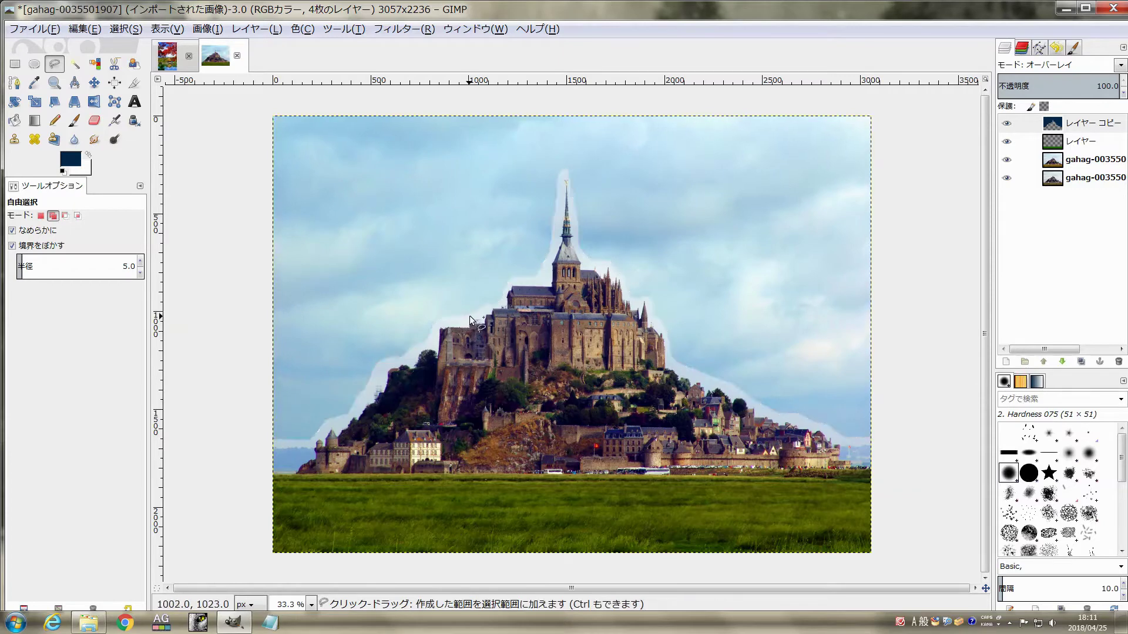
left_click(401, 29)
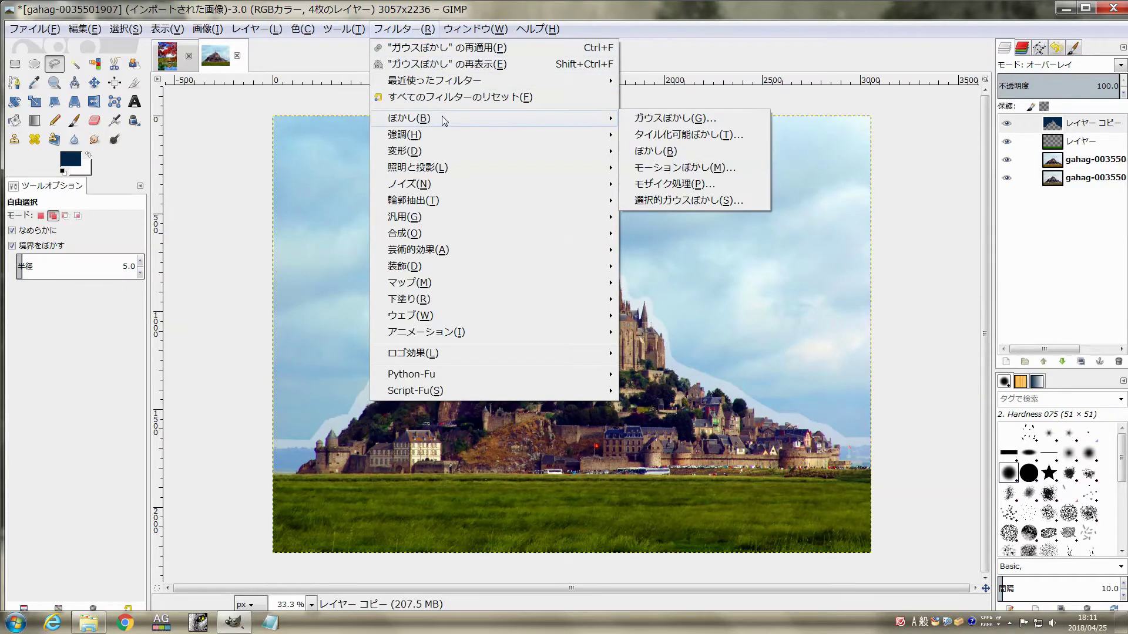
mouse_move(409, 119)
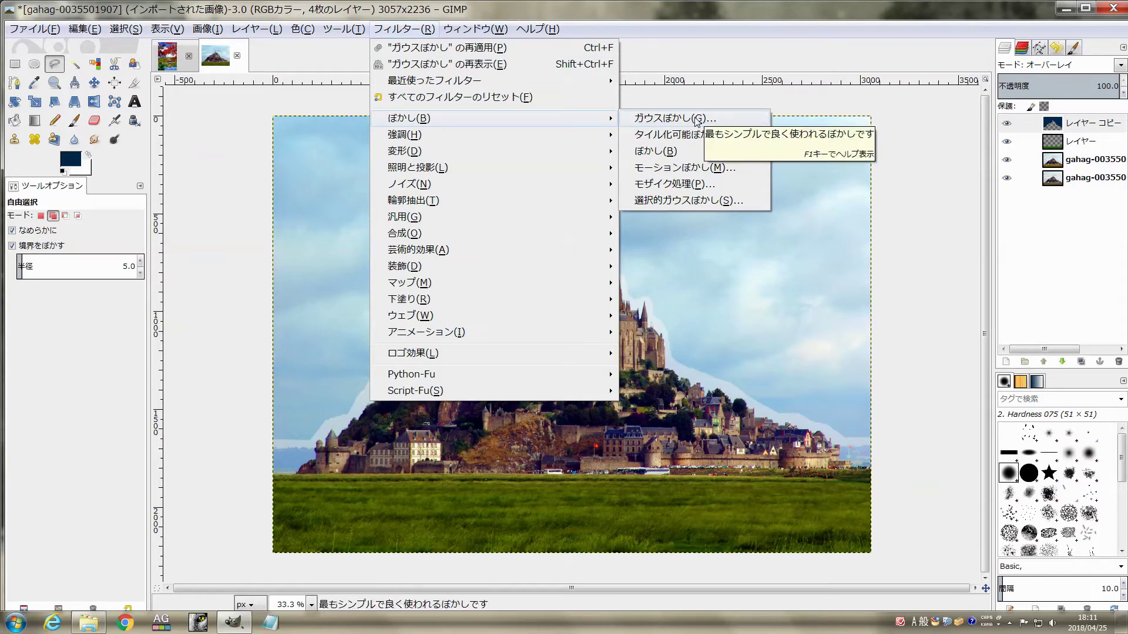
- Apply a 200 px Gaussian blur to the navy sky overlay
left_click(696, 119)
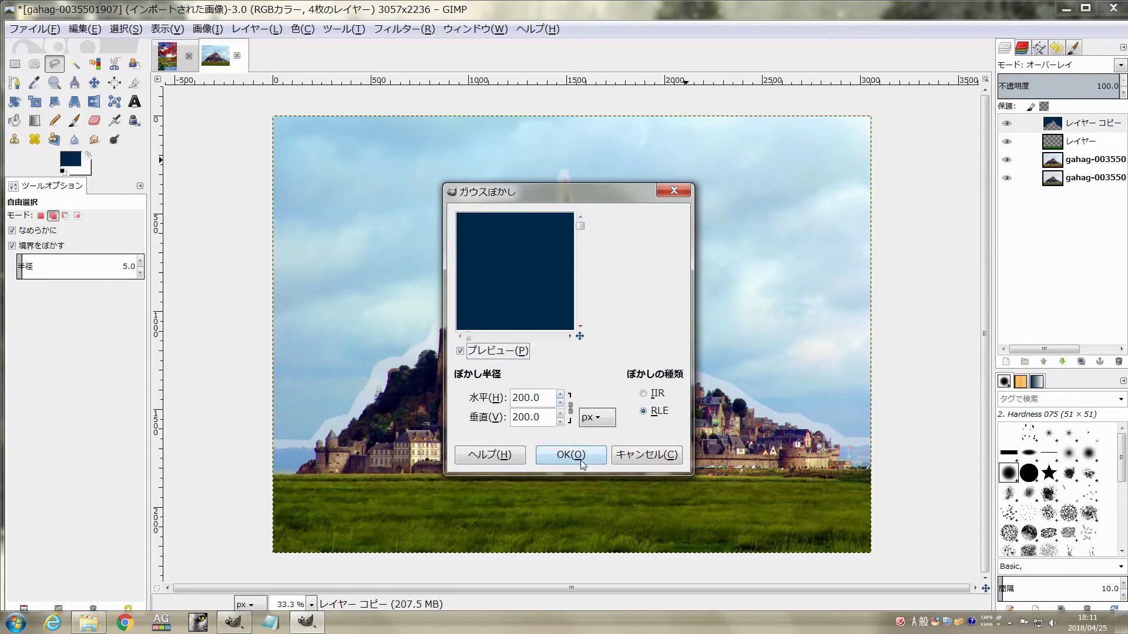
left_click(585, 457)
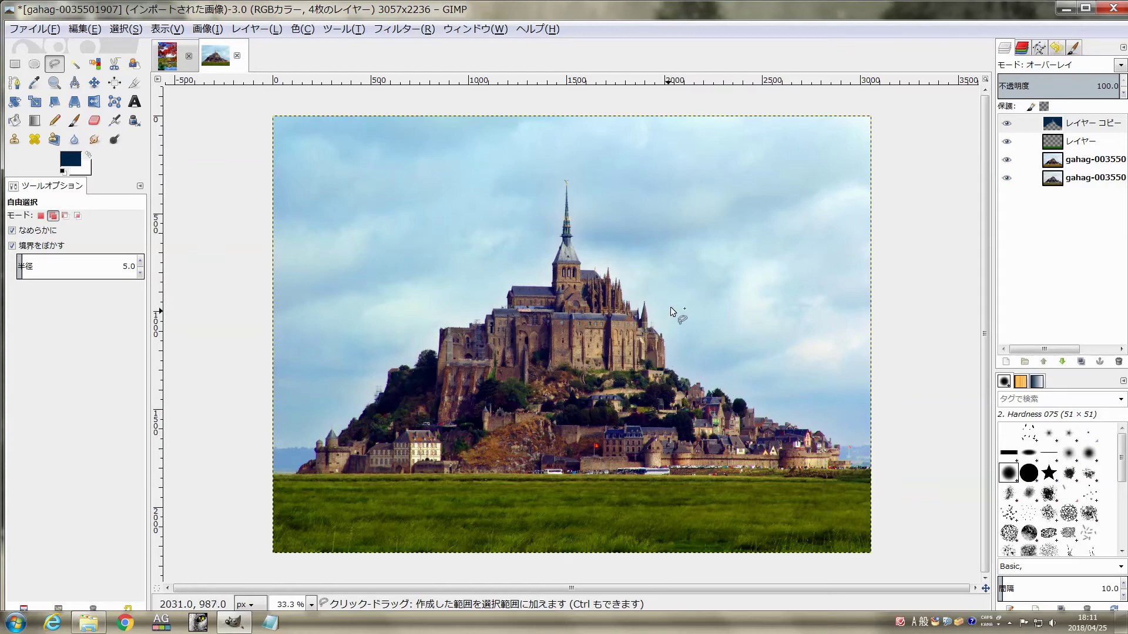
key("ctrl")
- Zoom in and out to inspect the remaining noise in the sky
scroll(697, 299, "up", 2)
scroll(696, 299, "up", 2)
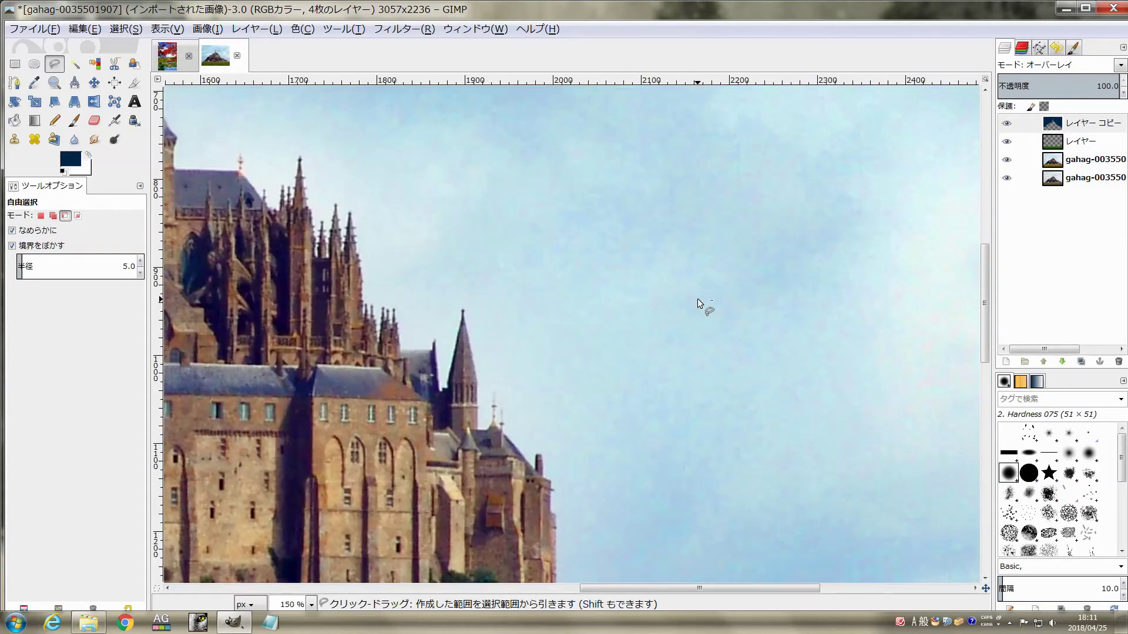
scroll(698, 298, "down", 1)
scroll(698, 299, "down", 1)
scroll(699, 299, "down", 1)
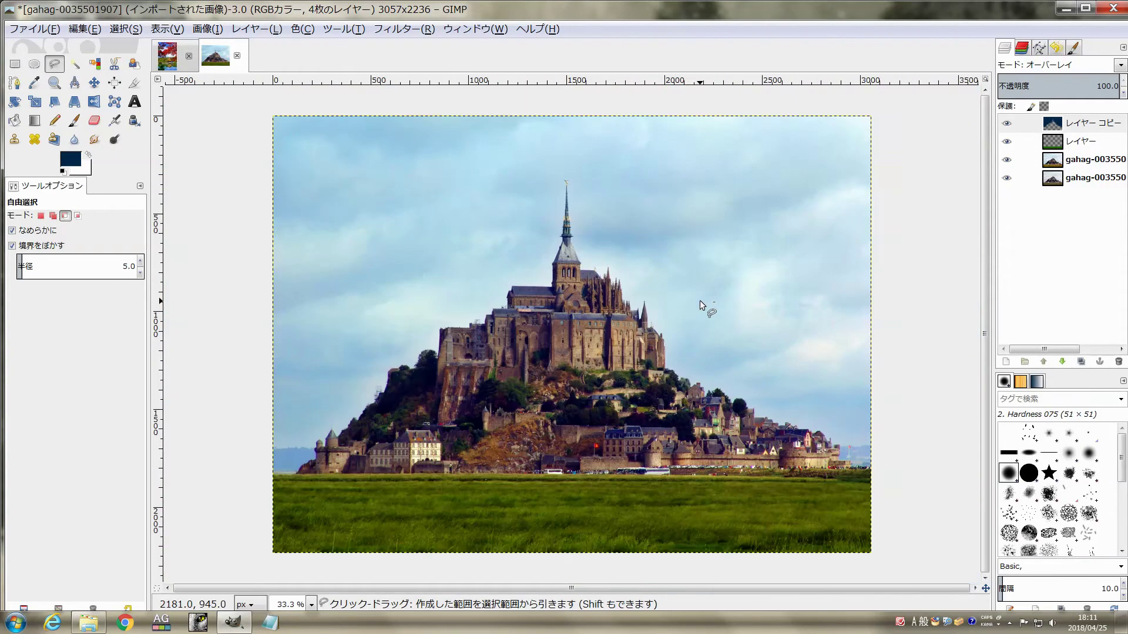
scroll(700, 301, "up", 4)
scroll(702, 293, "up", 3)
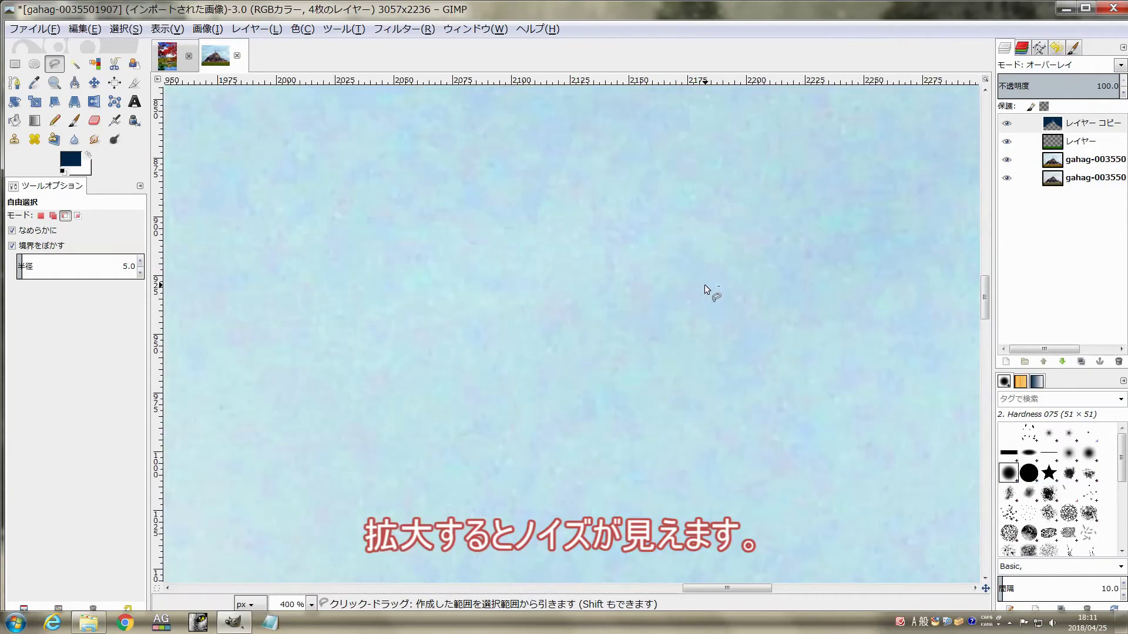
key("shift")
scroll(666, 223, "down", 2)
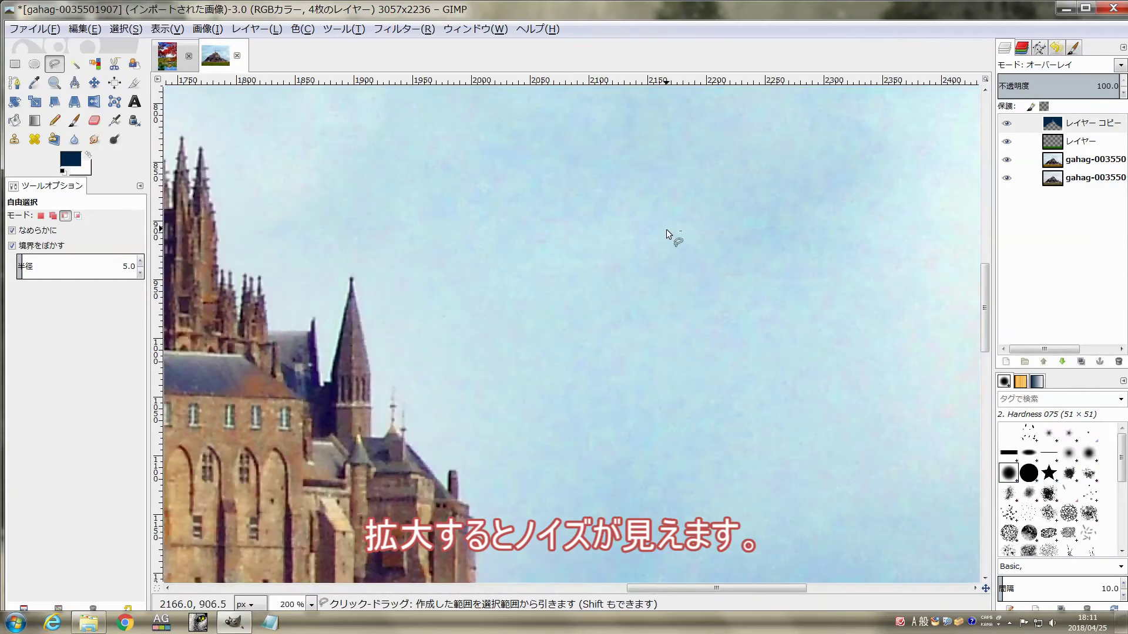
scroll(666, 230, "down", 2)
scroll(666, 233, "down", 1)
scroll(666, 234, "down", 1)
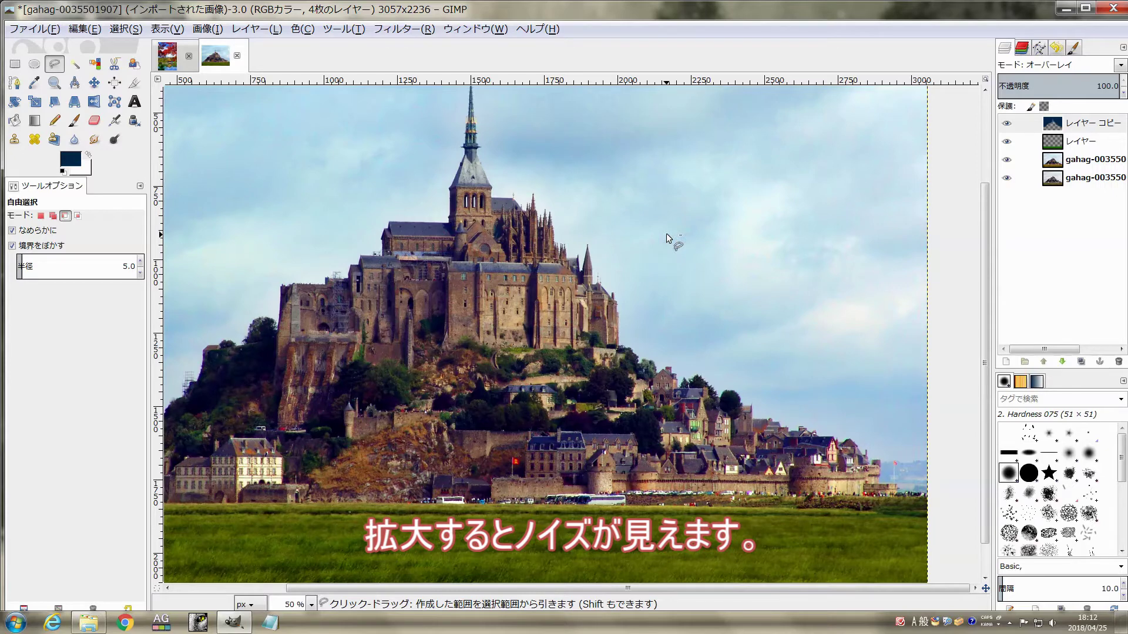
- Toggle the top overlay copy layer off and on to compare
left_click(1012, 124)
left_click(1012, 124)
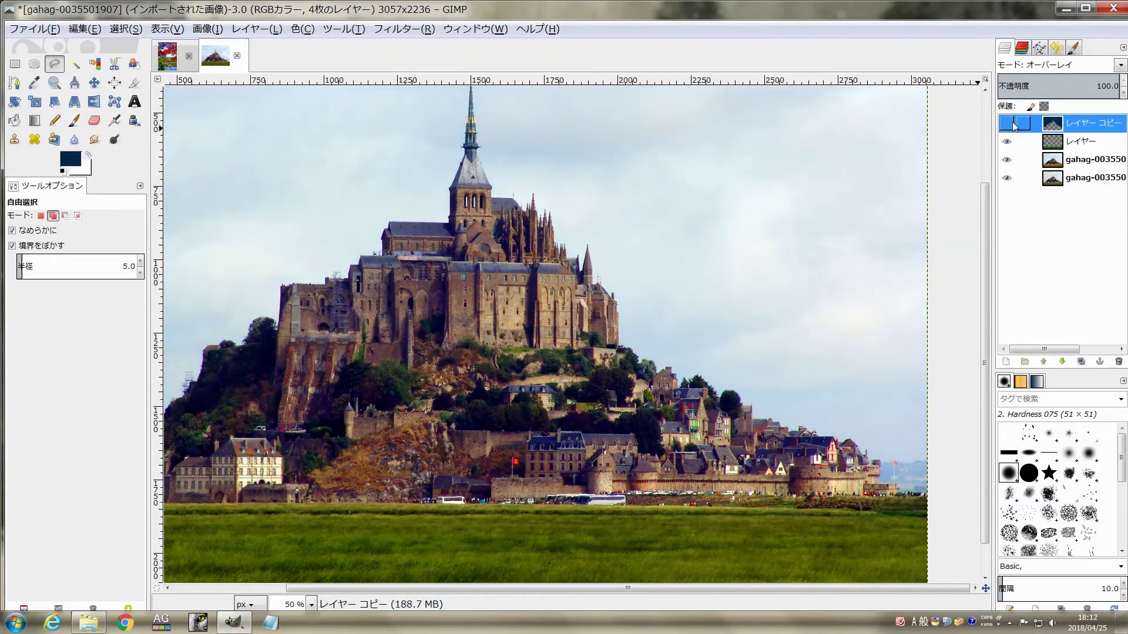
left_click(1012, 125)
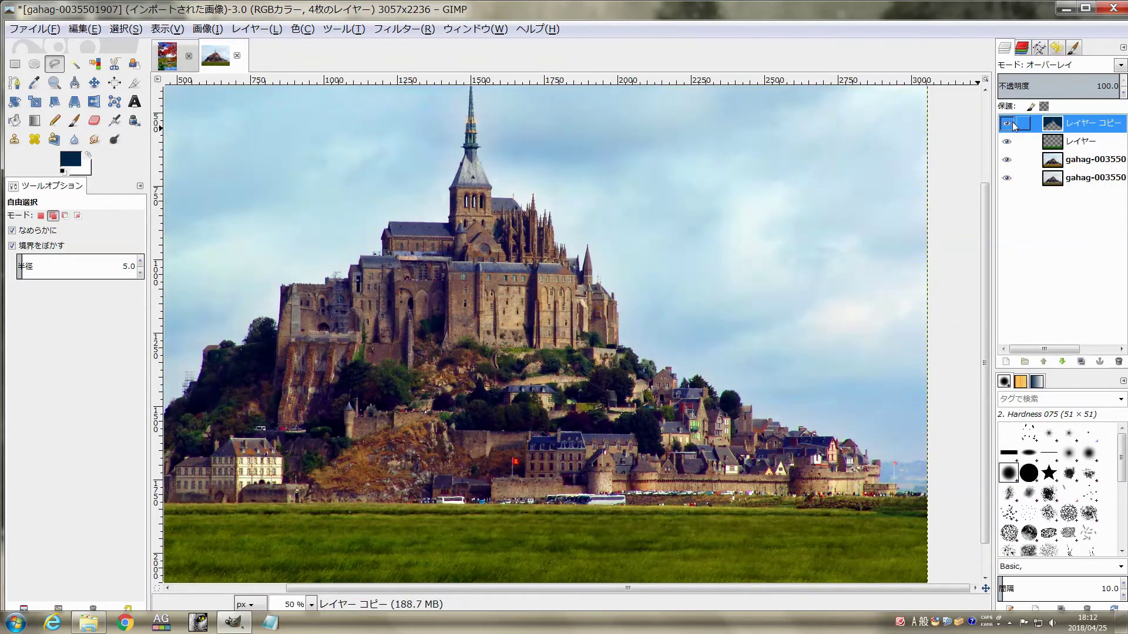
- On the original gahag layer, fuzzy-select the sky in Add mode at threshold 1.0
left_click(1055, 160)
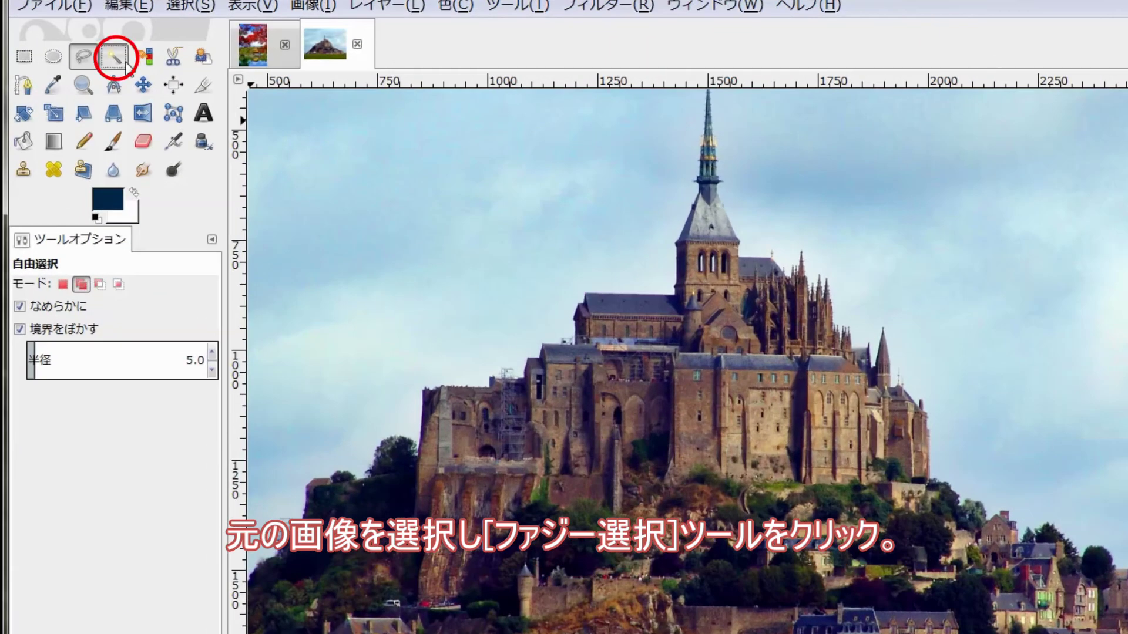
left_click(75, 63)
left_click(82, 285)
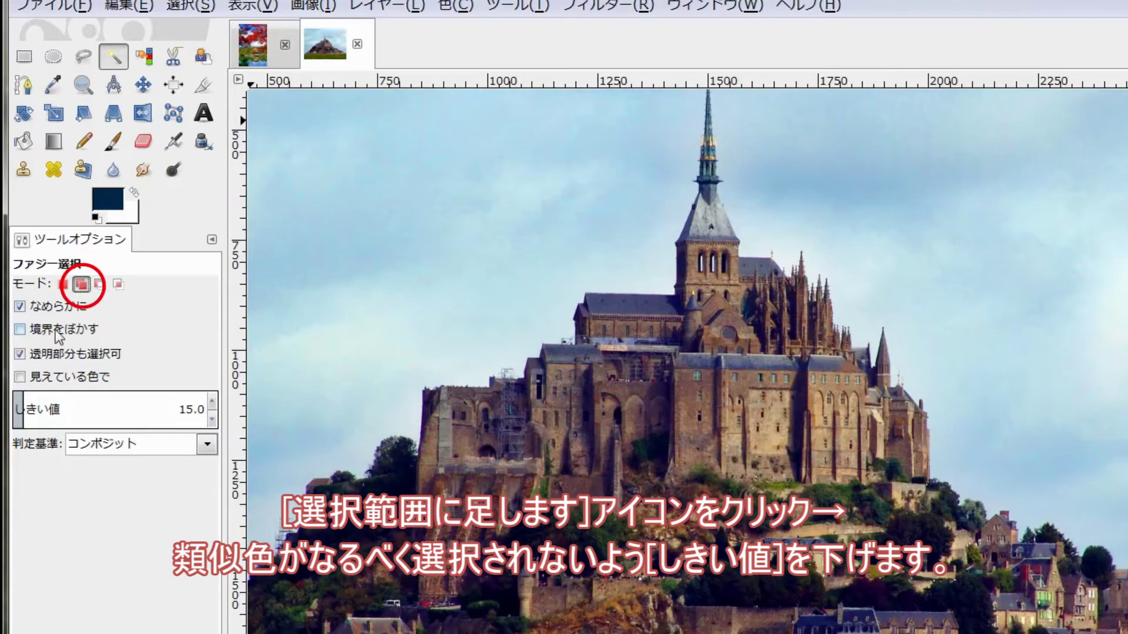
left_click_drag(27, 406, 39, 409)
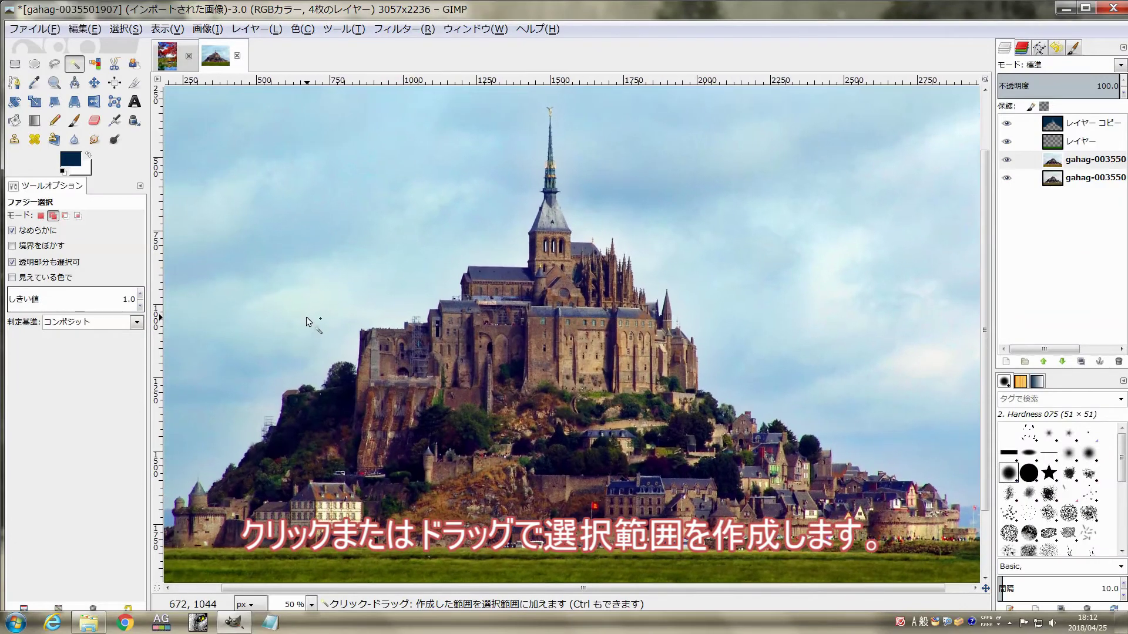
key("ctrl")
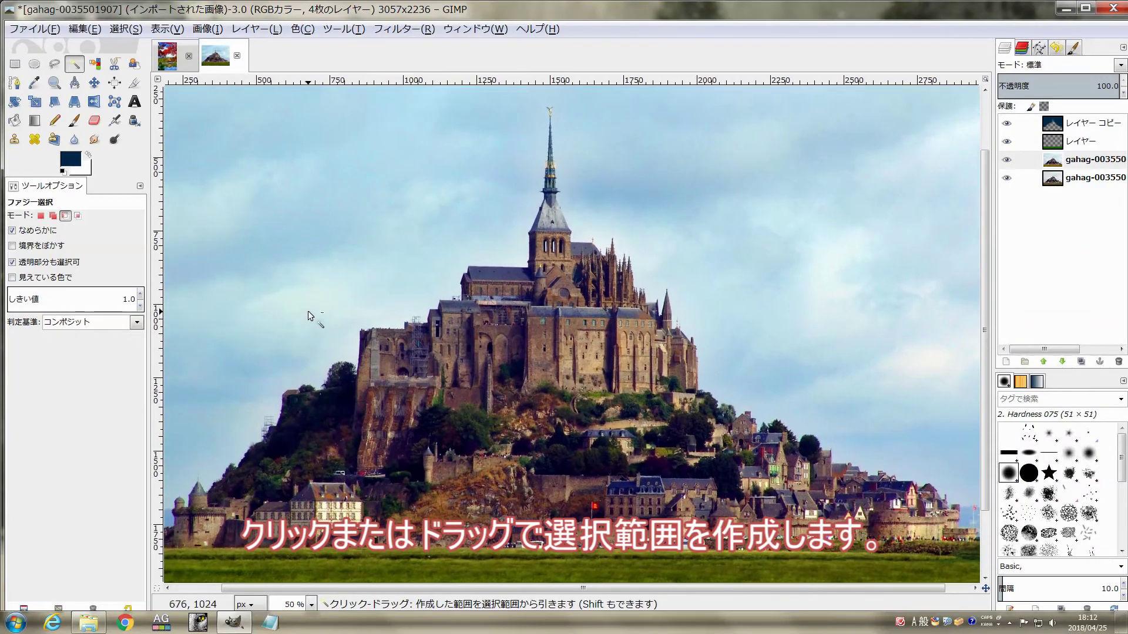
left_click_drag(354, 145, 355, 151)
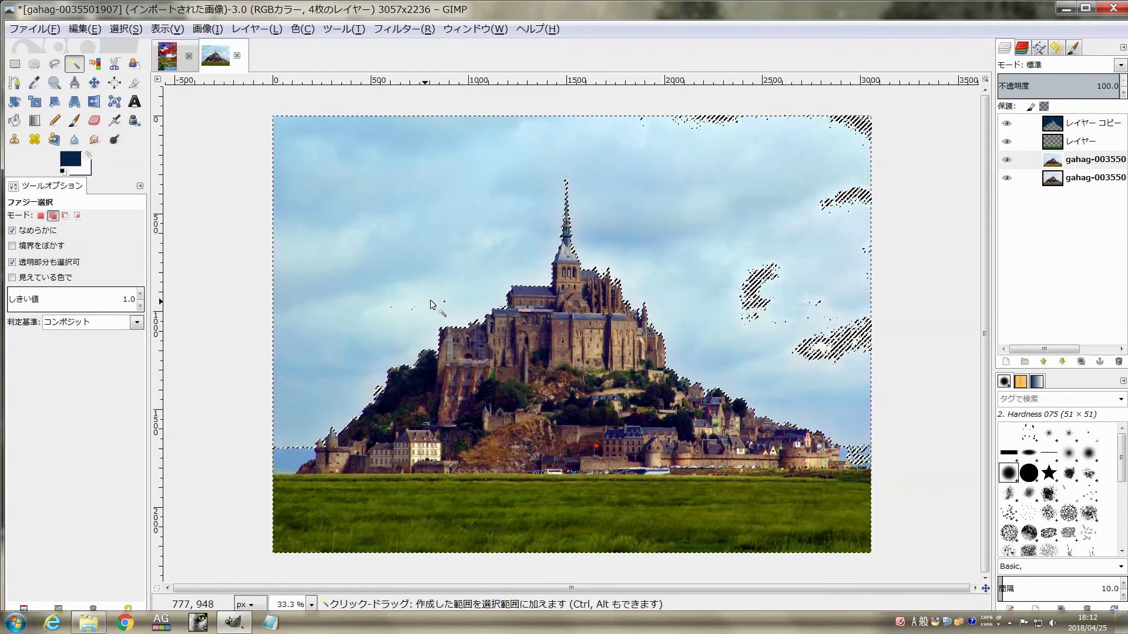
scroll(529, 306, "right", 3)
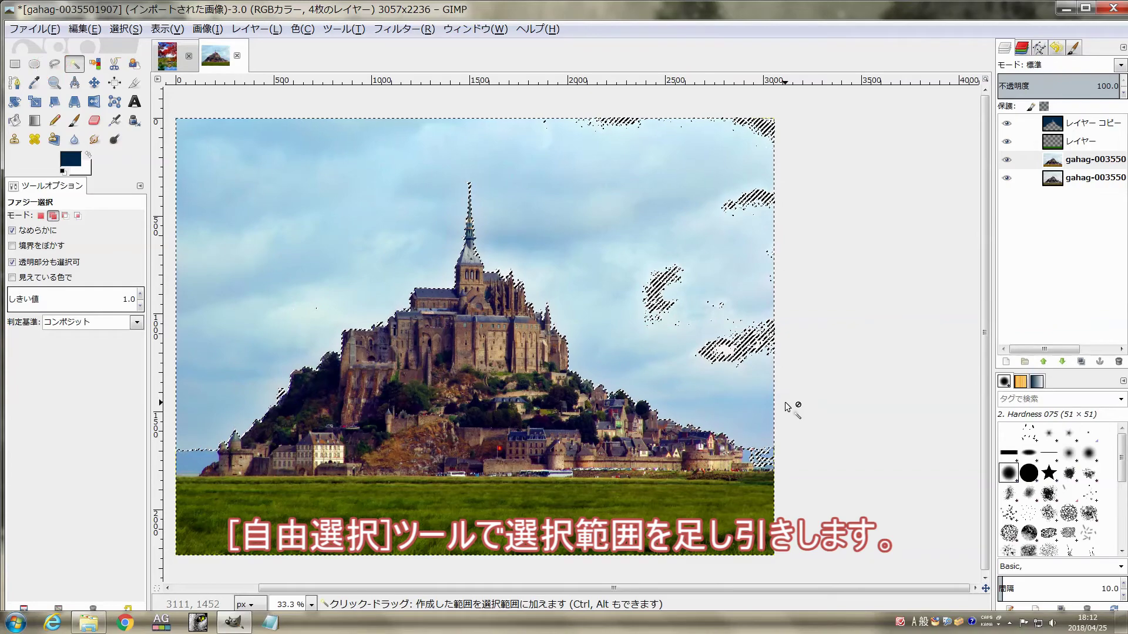
scroll(435, 188, "up", 3)
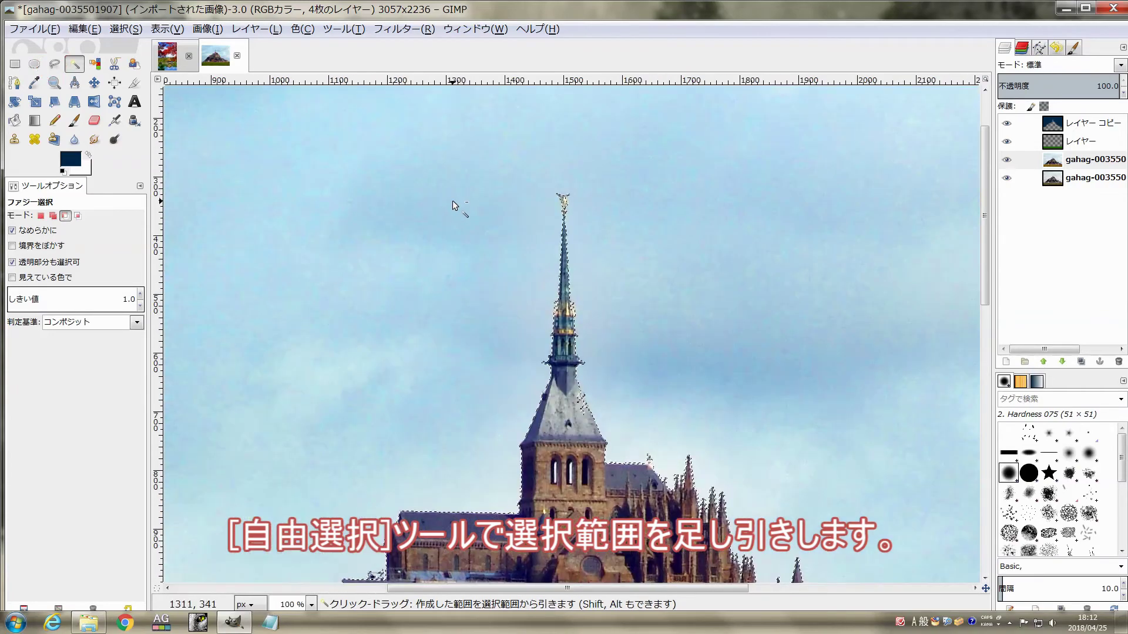
scroll(453, 201, "down", 3)
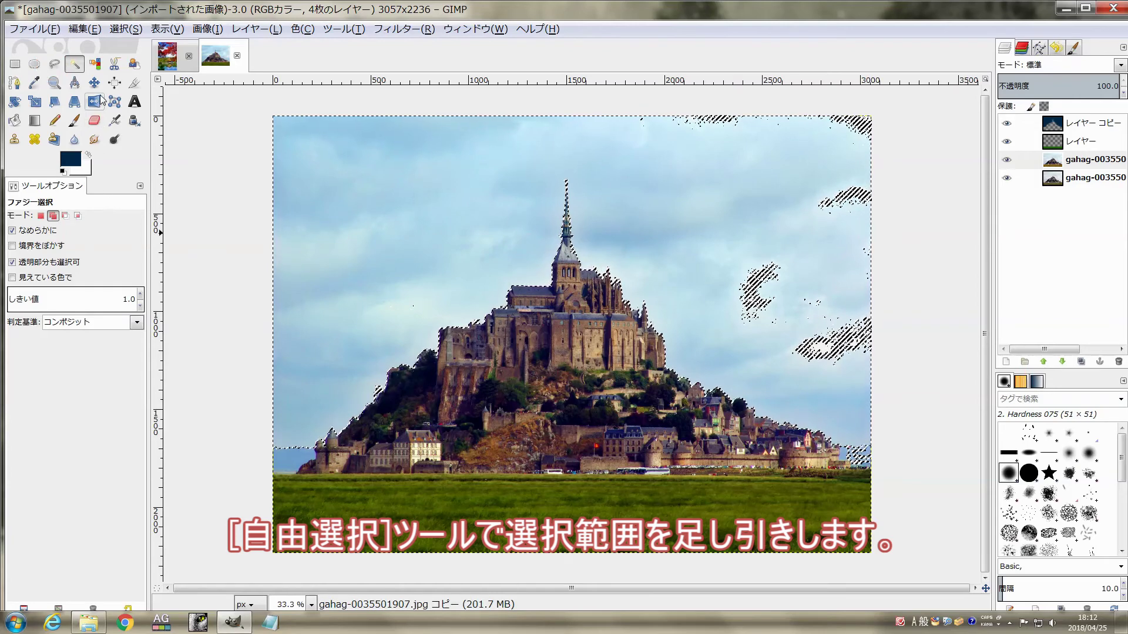
- Add the sky above and around the abbey to the selection with a Free Select outline
left_click(54, 64)
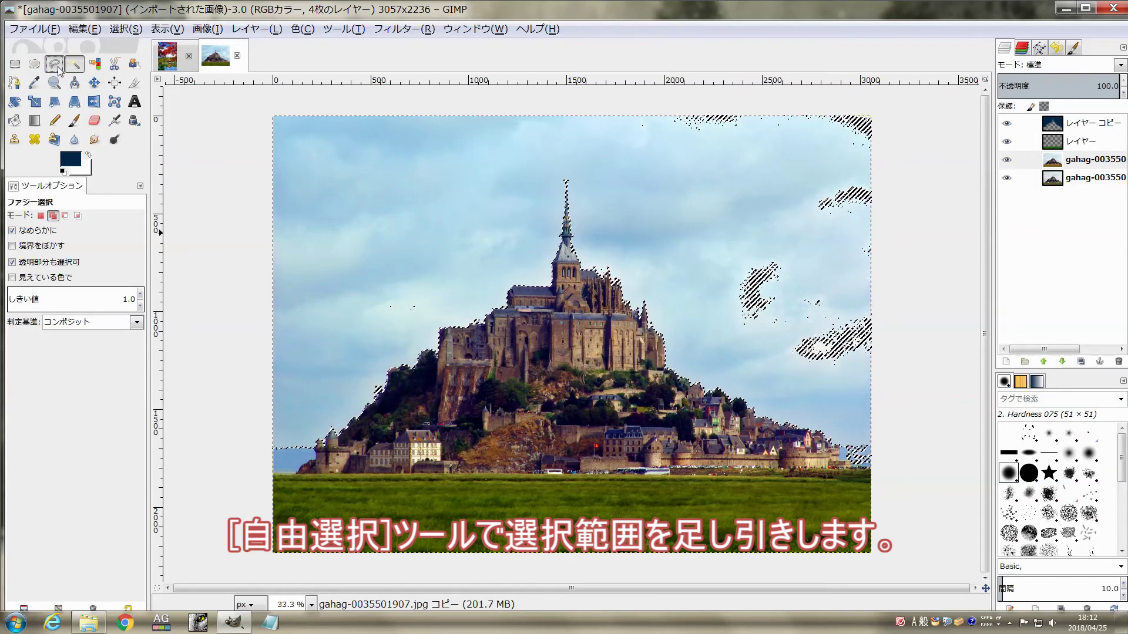
left_click(54, 216)
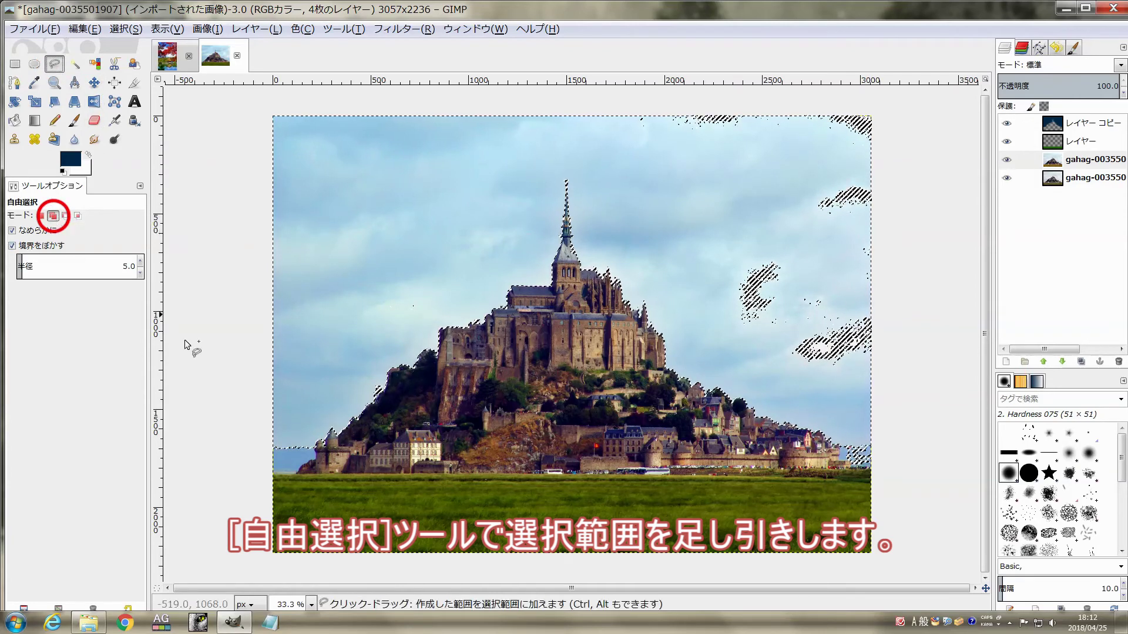
left_click(536, 107)
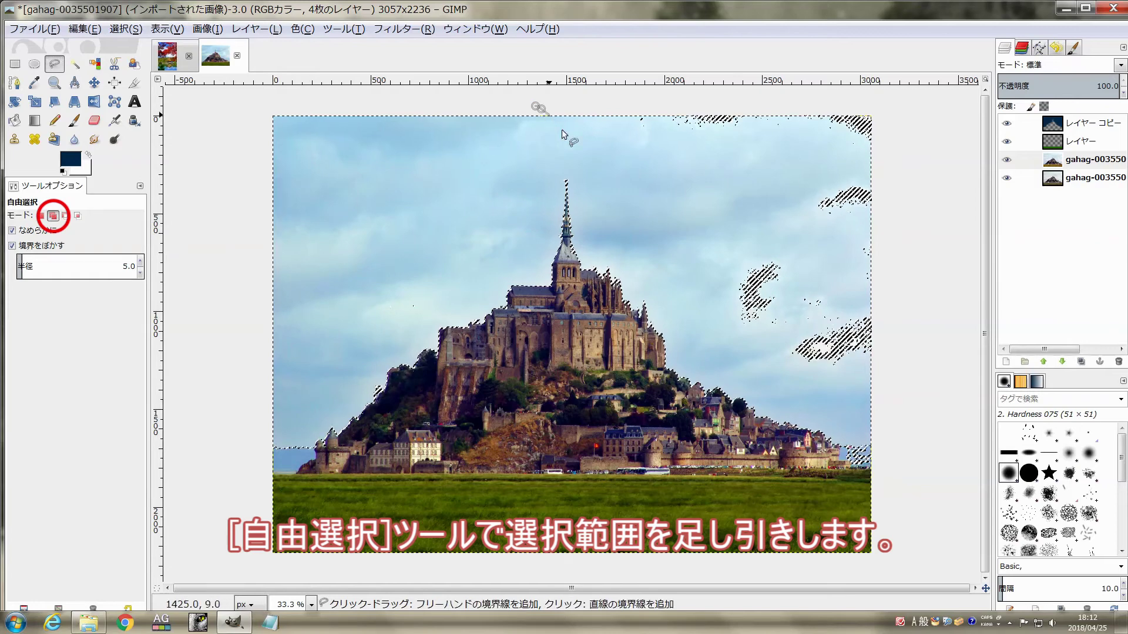
left_click(291, 177)
left_click(189, 383)
mouse_move(374, 343)
left_mouse_down()
mouse_move(580, 147)
mouse_move(700, 354)
mouse_move(879, 410)
mouse_move(907, 112)
left_mouse_up()
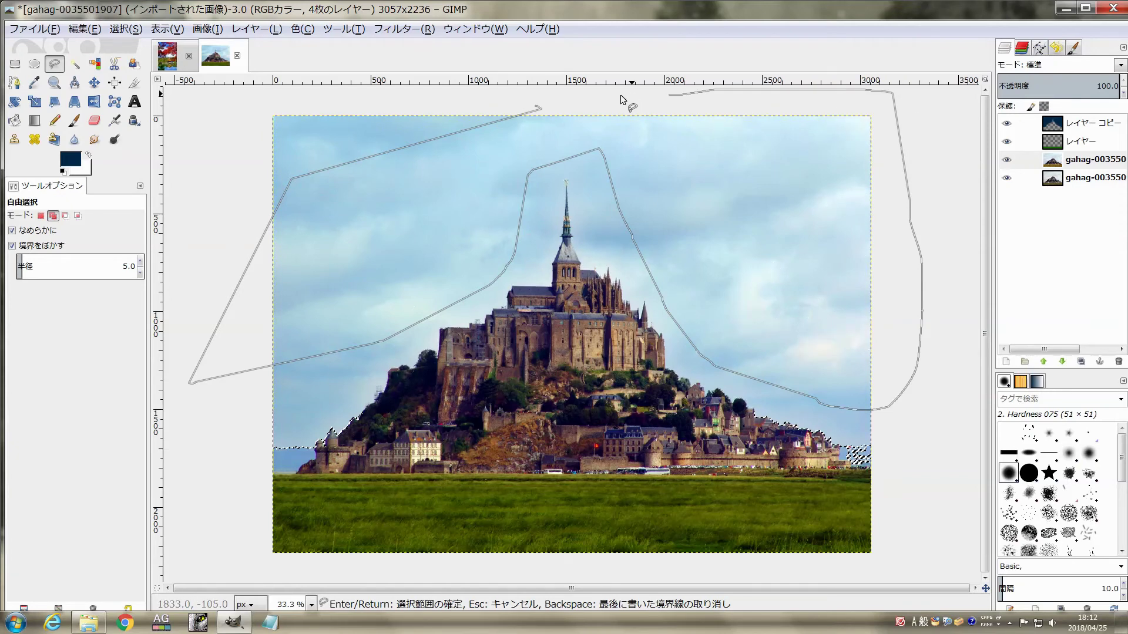
left_click_drag(623, 100, 547, 109)
left_click(540, 109)
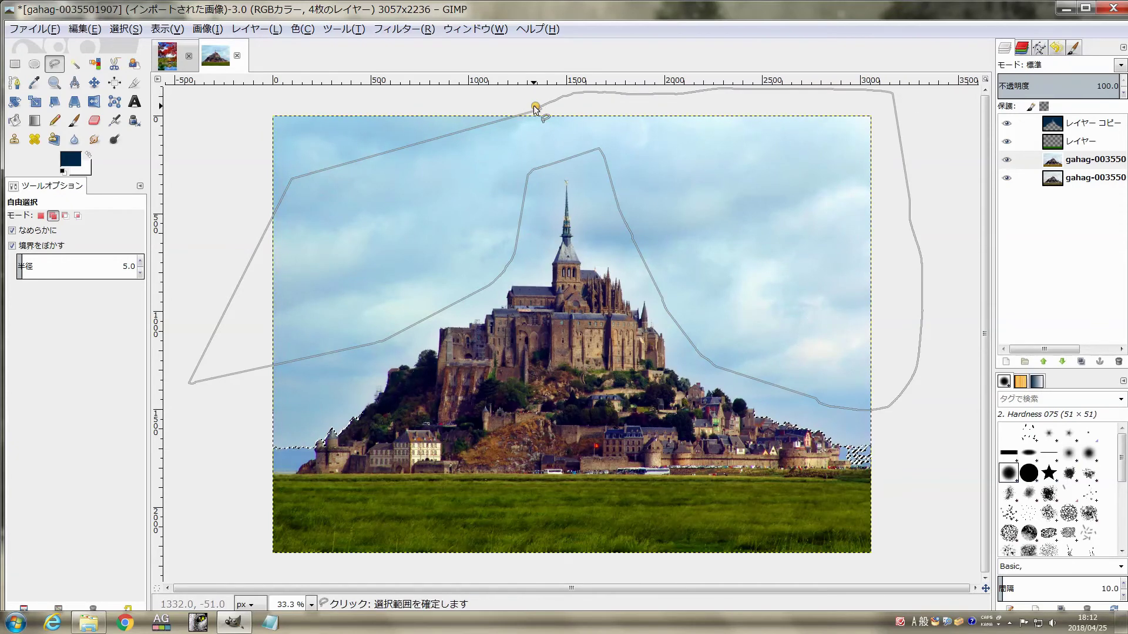
key("Return")
scroll(846, 446, "up", 1)
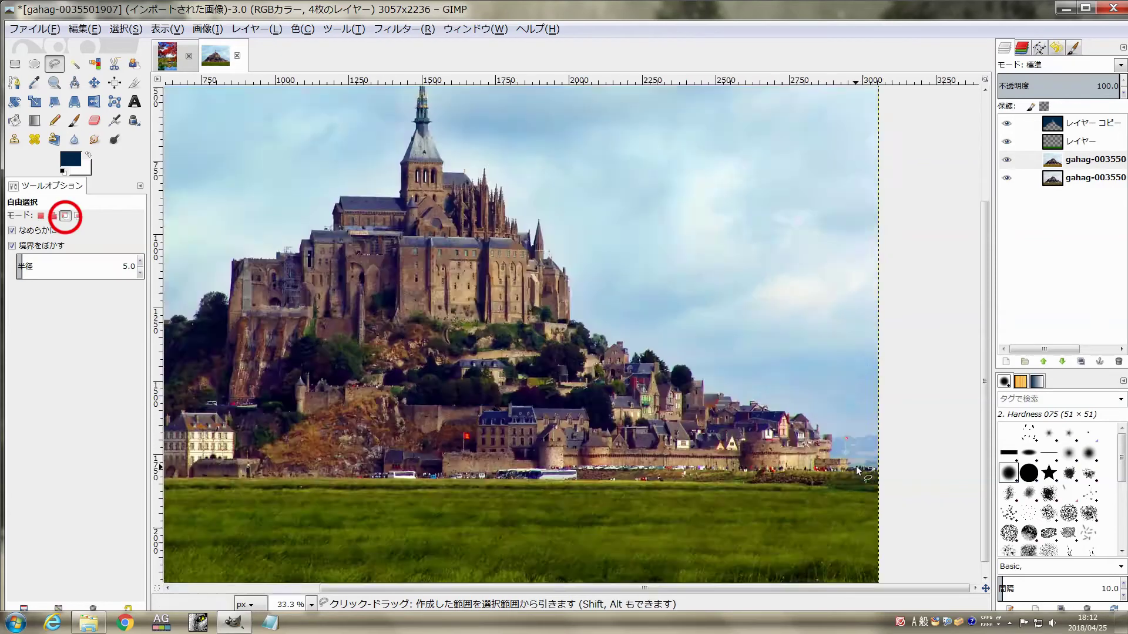
scroll(855, 466, "up", 1)
scroll(646, 375, "up", 1)
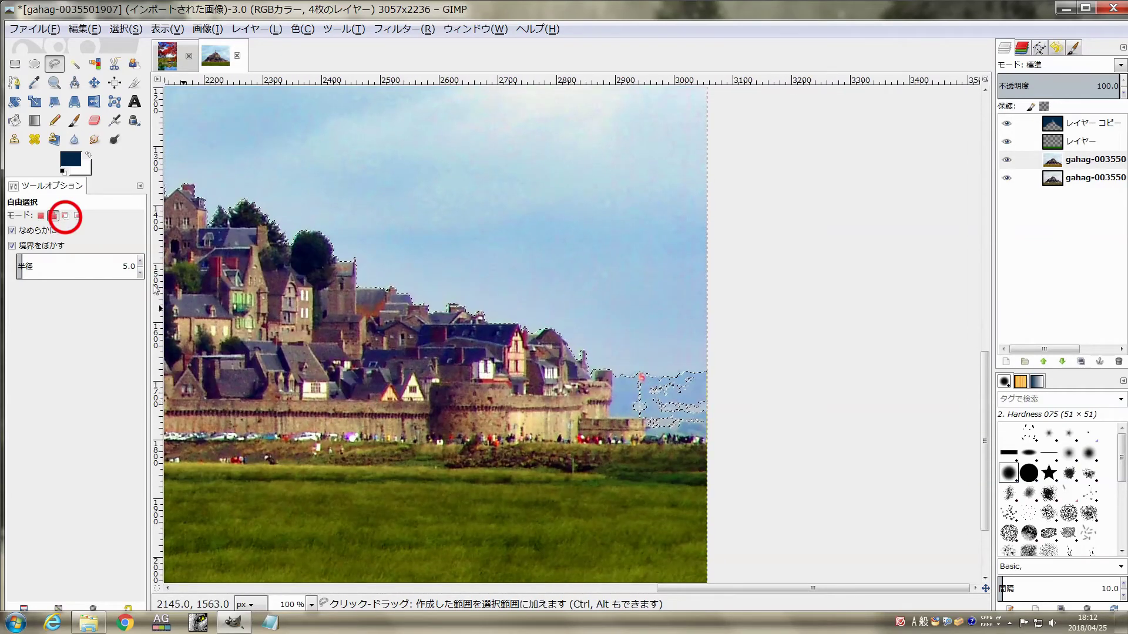
- Subtract the stray patch near the right-hand horizon from the selection
left_click(65, 216)
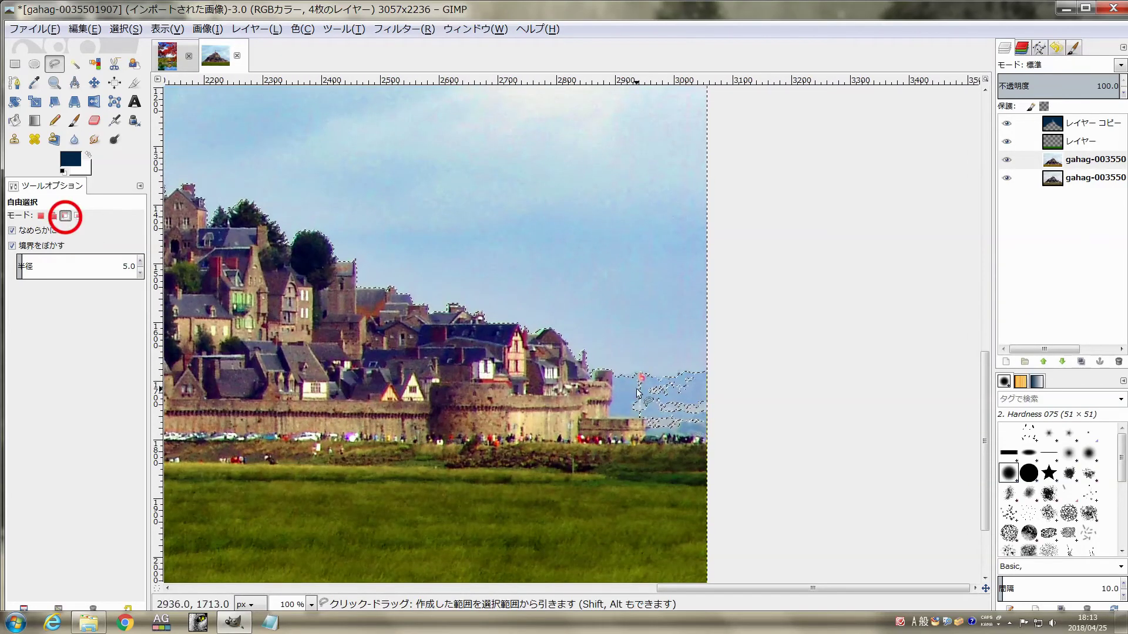
left_click_drag(624, 381, 695, 377)
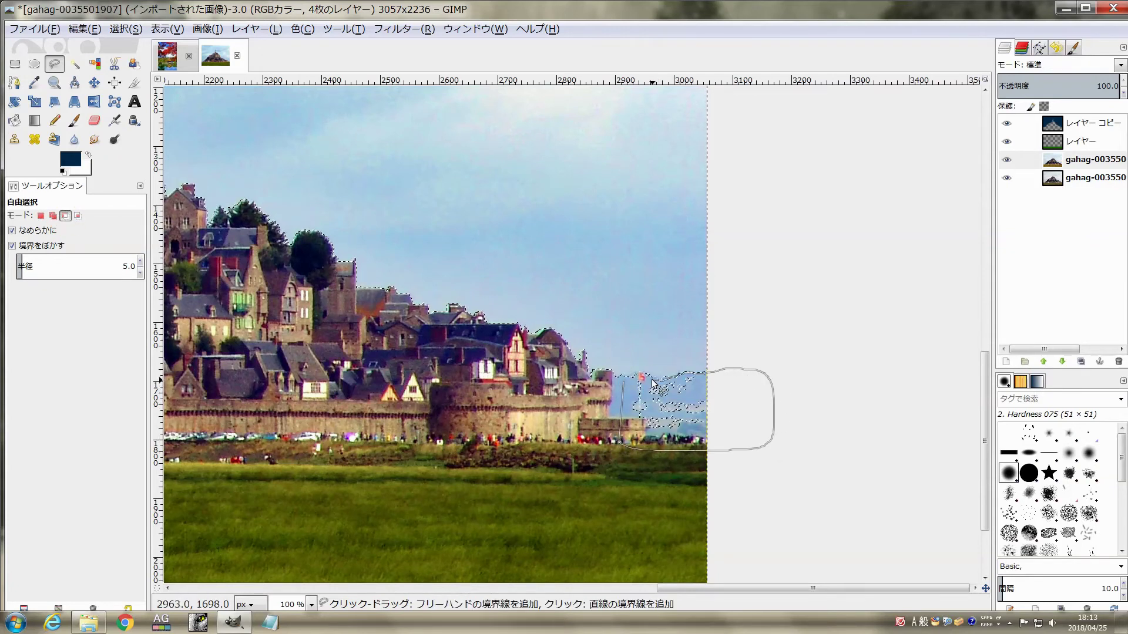
left_click_drag(695, 378, 626, 383)
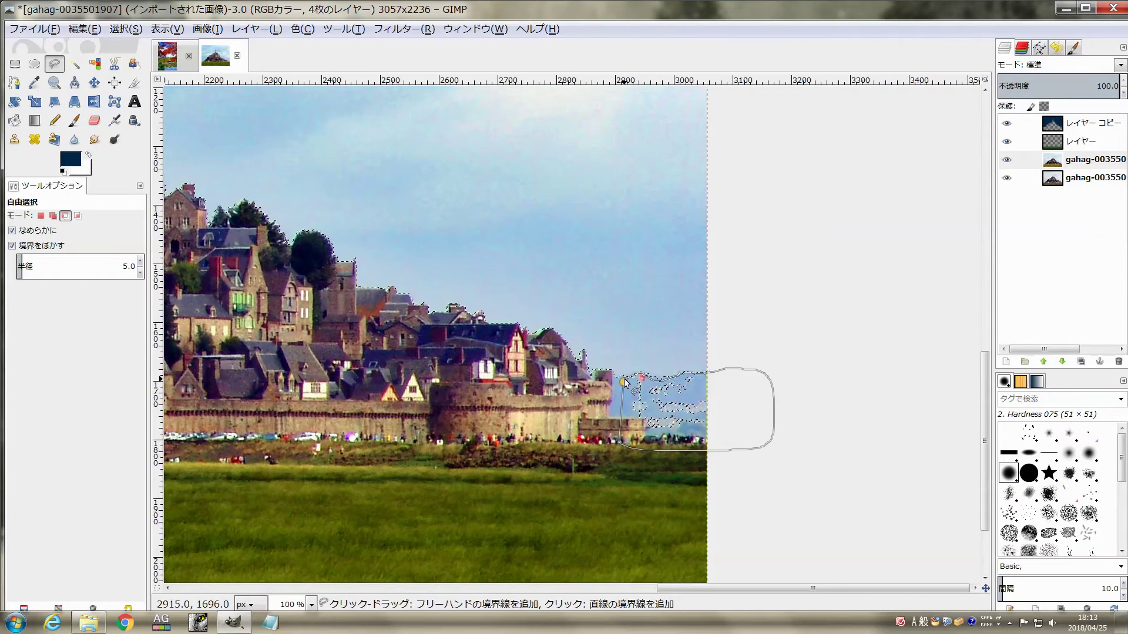
left_click(624, 381)
scroll(624, 381, "down", 2)
scroll(624, 379, "down", 1)
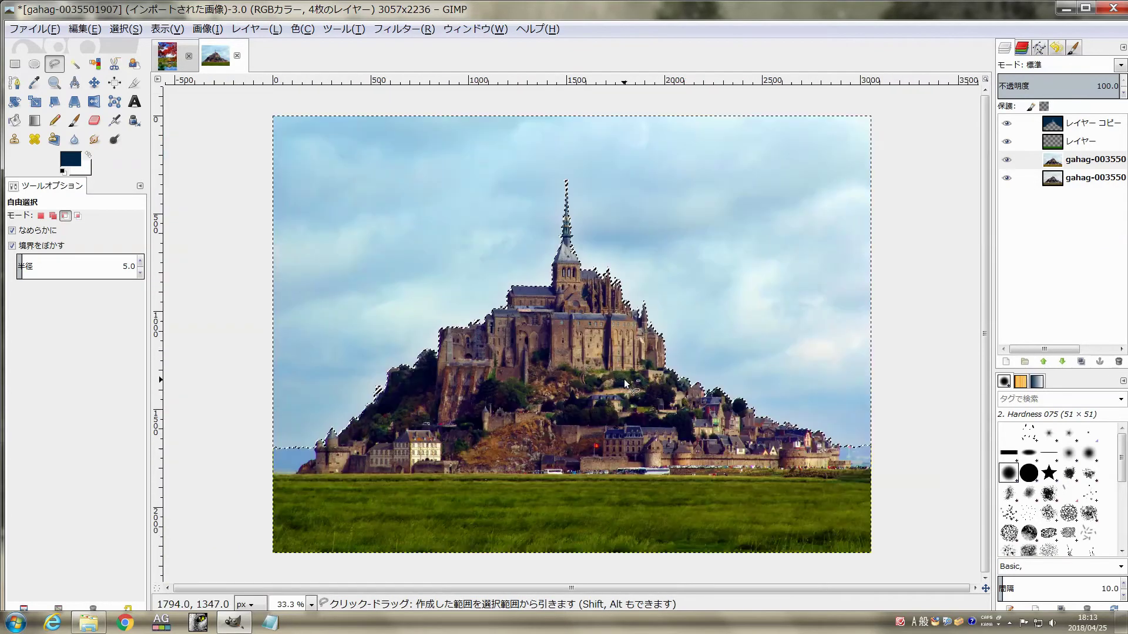
key("ctrl+c")
- Convert the sky selection around Mont-Saint-Michel into a path via Select > To Path
scroll(626, 326, "up", 1)
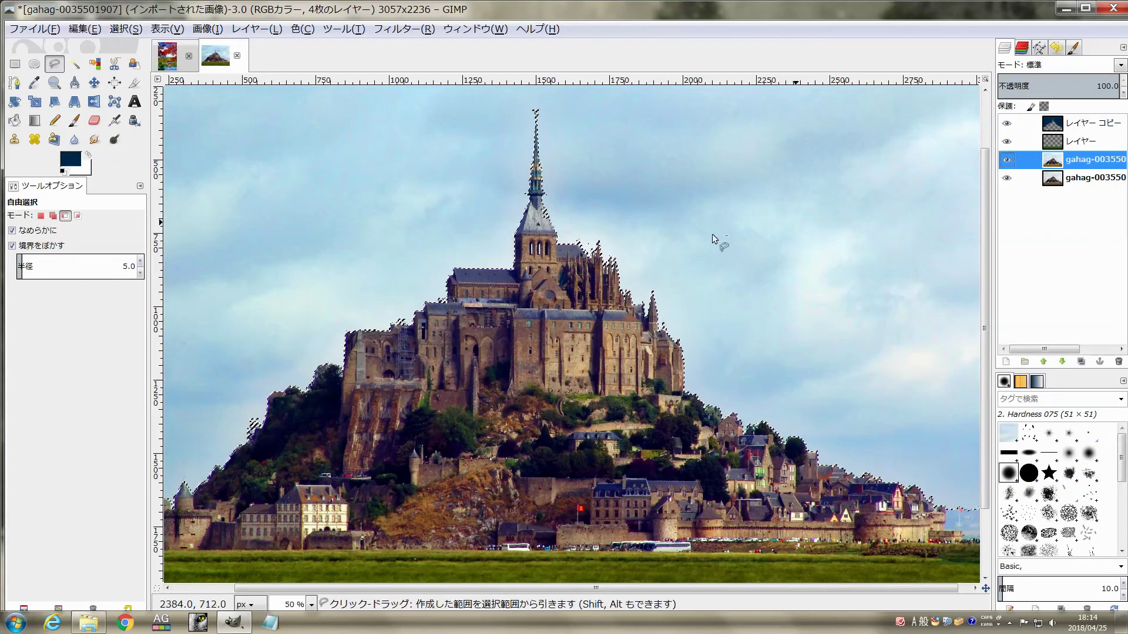
left_click(120, 28)
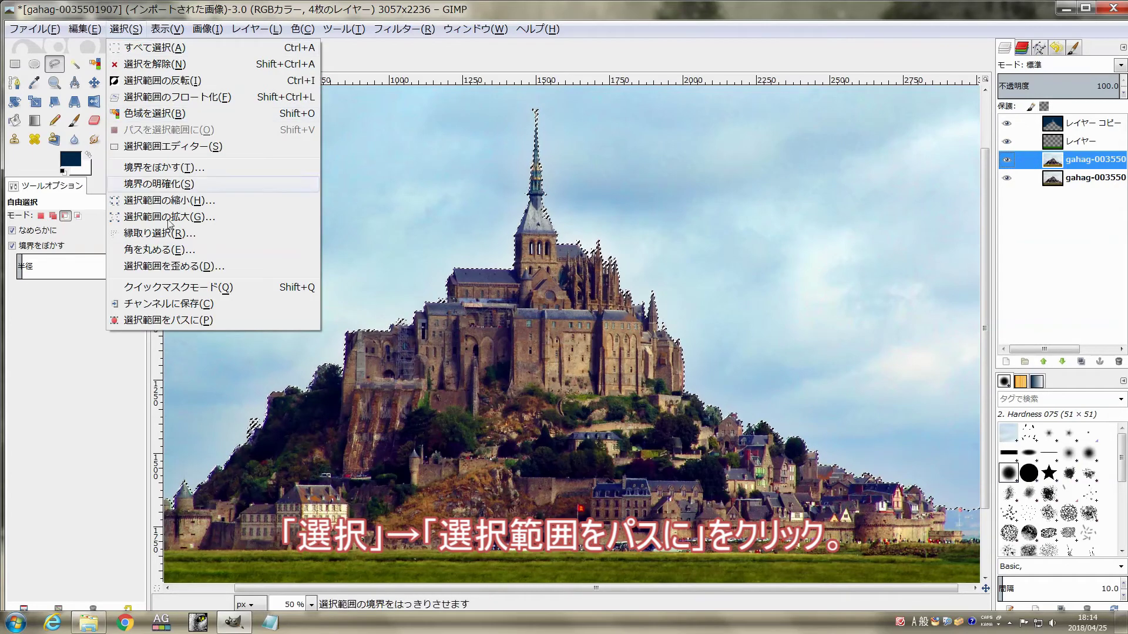
left_click(179, 320)
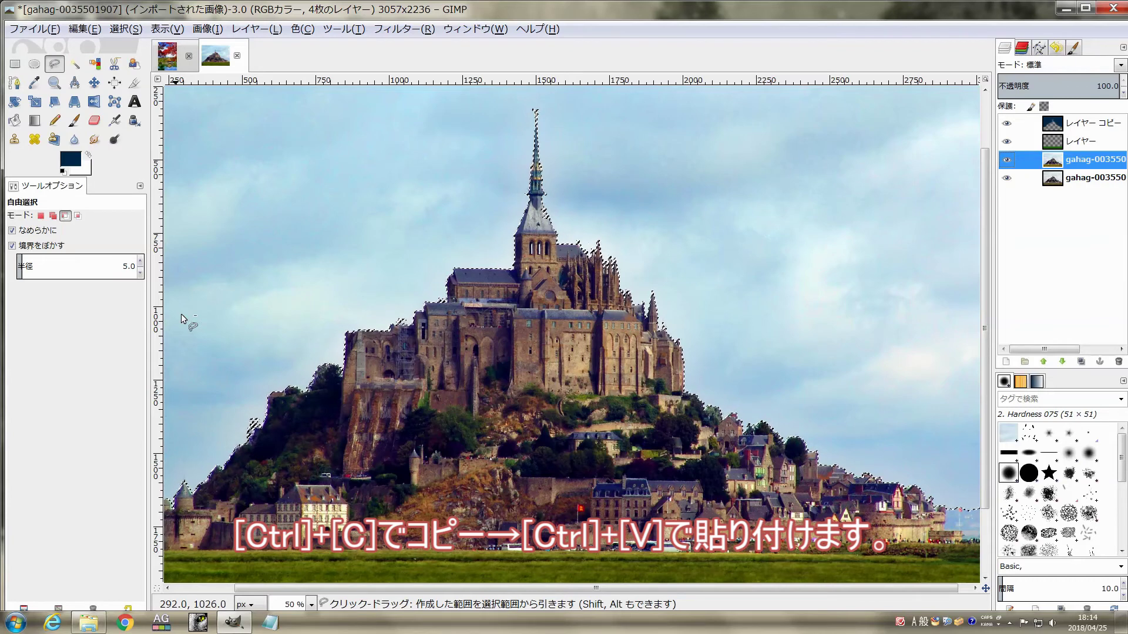
- Copy and paste the selected sky as a new layer placed directly above the original photo
key("ctrl+c")
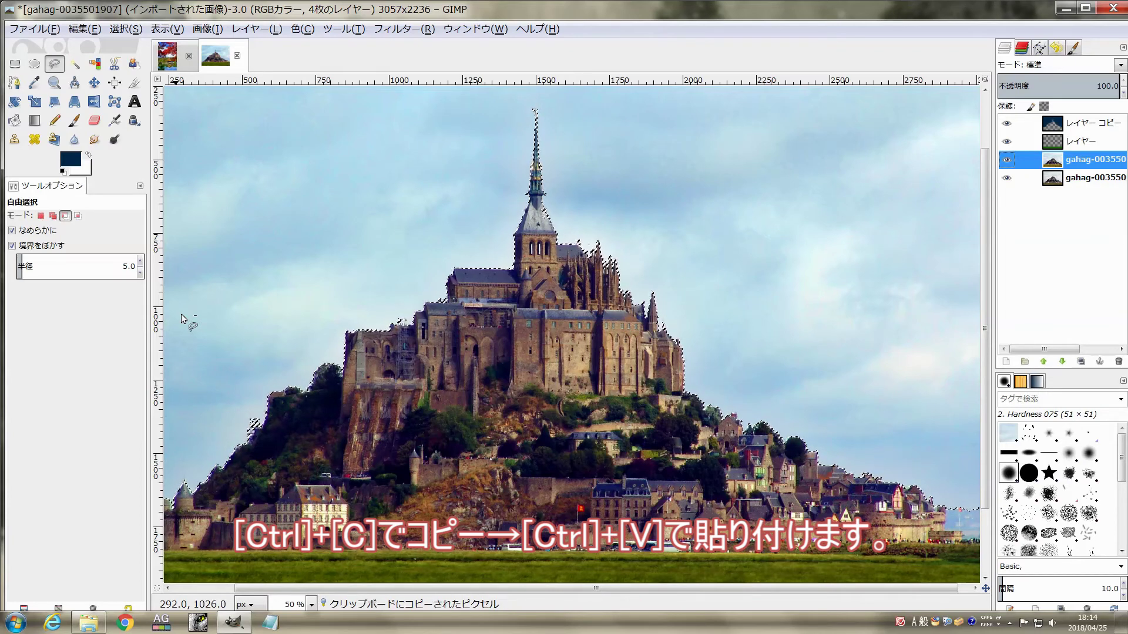
key("ctrl+v")
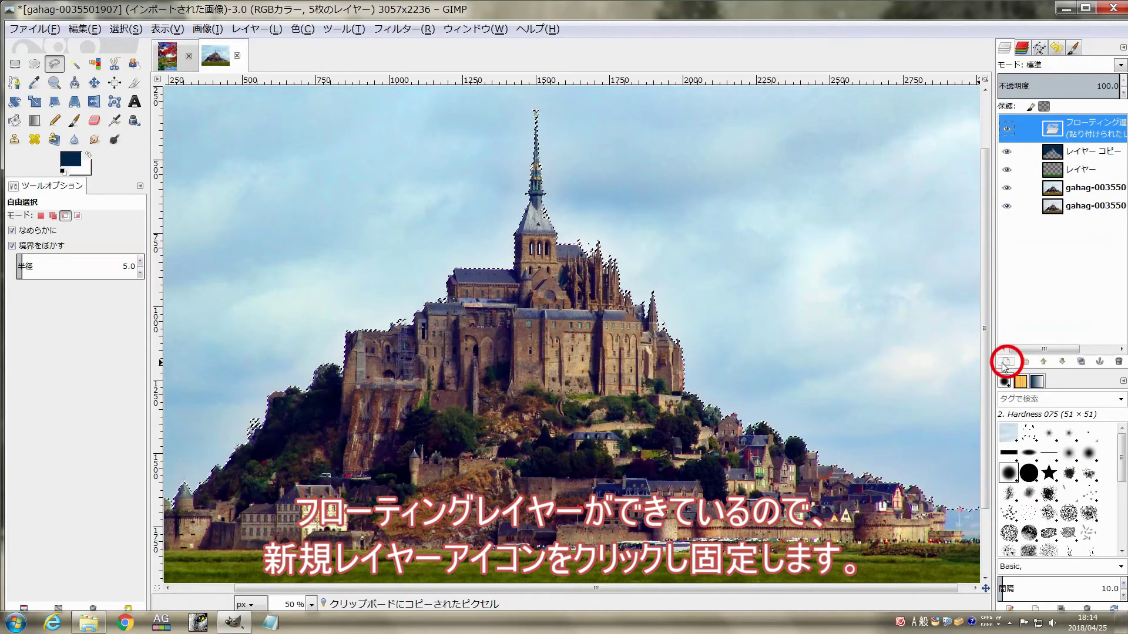
left_click(1006, 362)
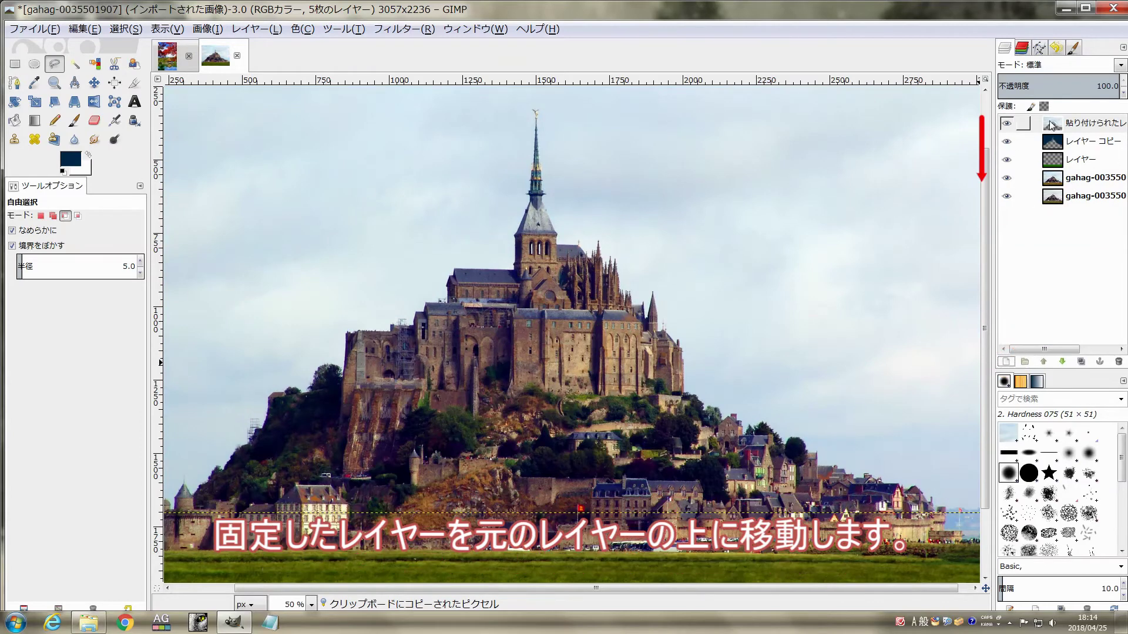
left_click_drag(1057, 123, 1058, 172)
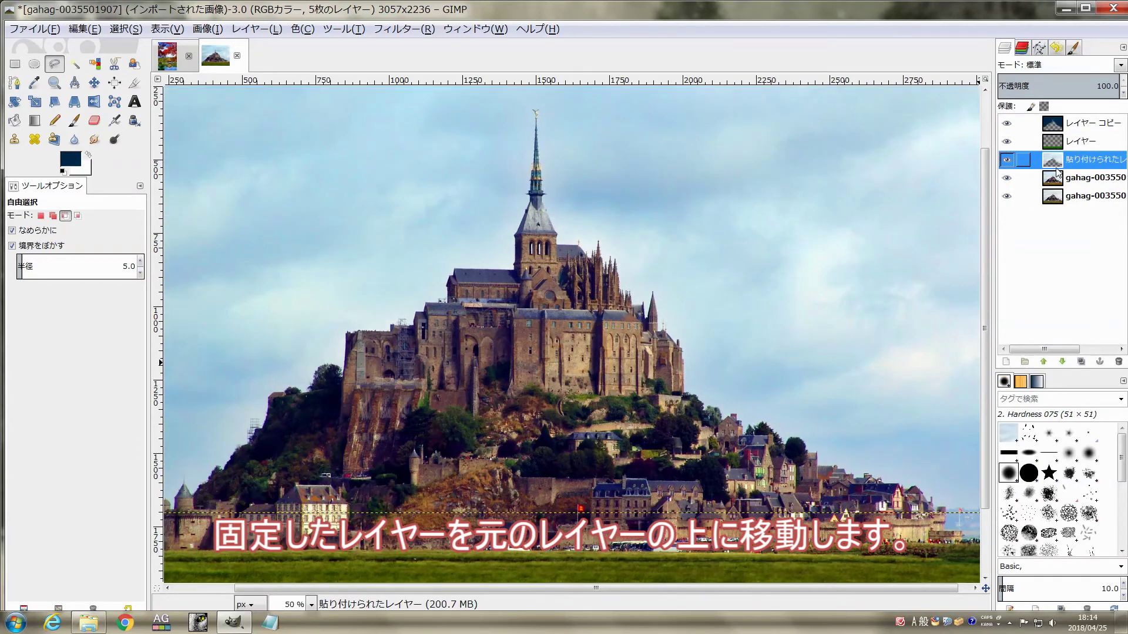
left_click(399, 29)
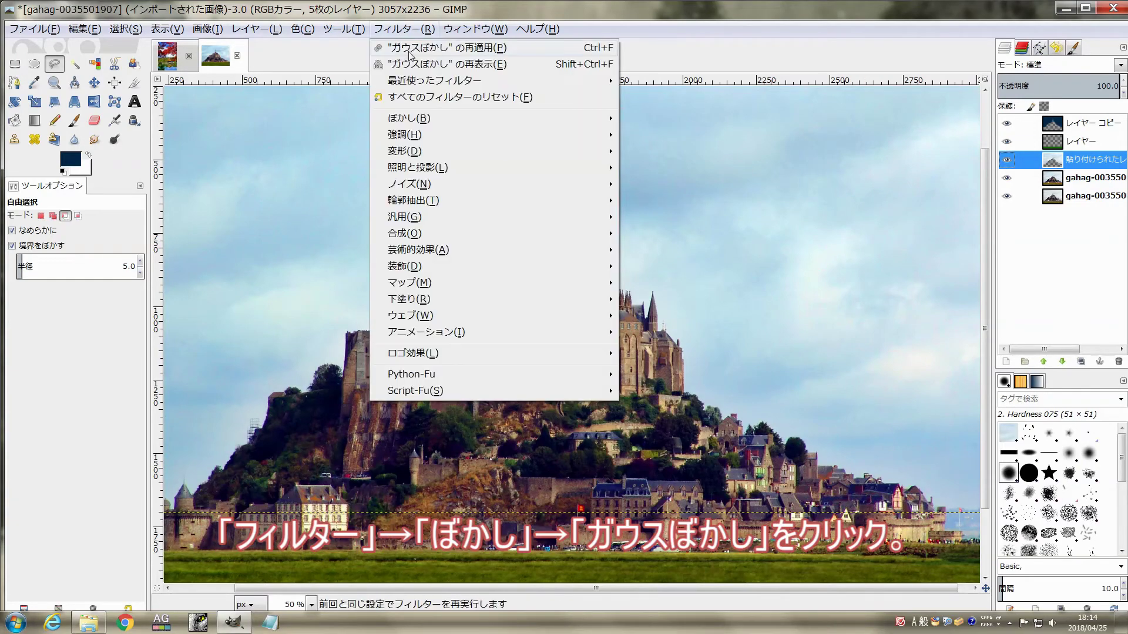
- Blur the pasted sky layer with a 15 px Gaussian blur
left_click(410, 64)
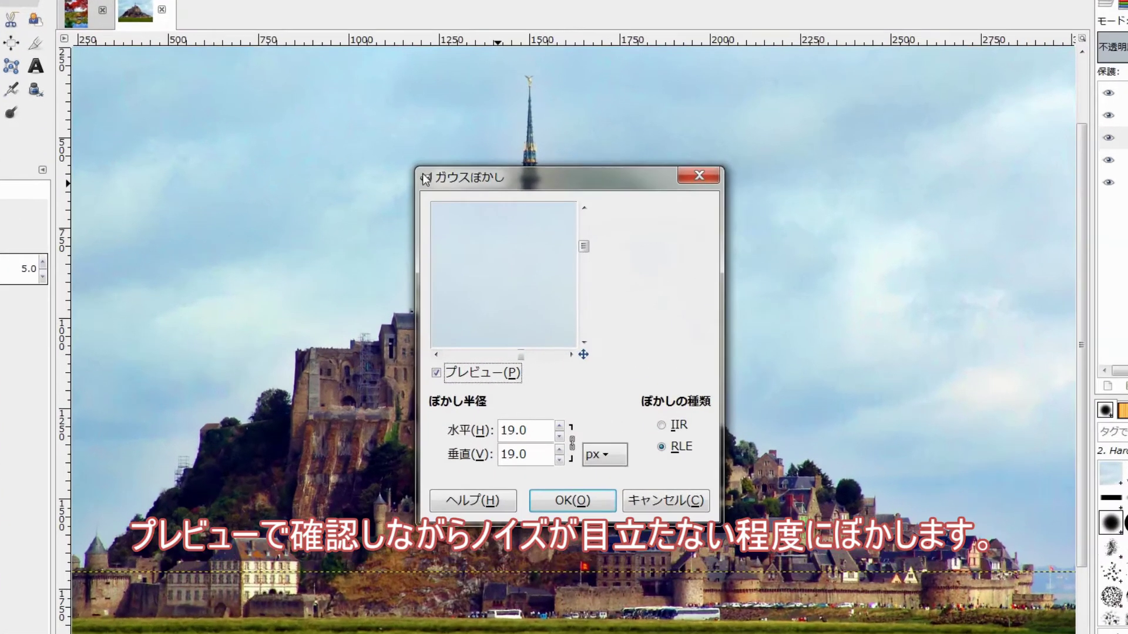
left_click_drag(415, 167, 190, 1)
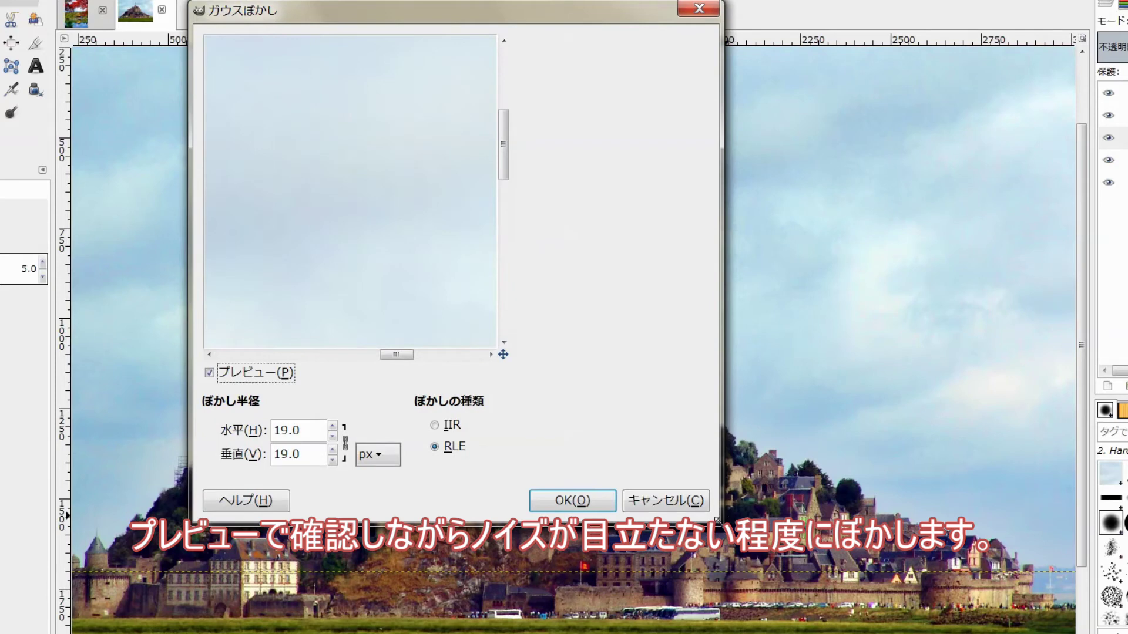
left_click_drag(718, 520, 905, 612)
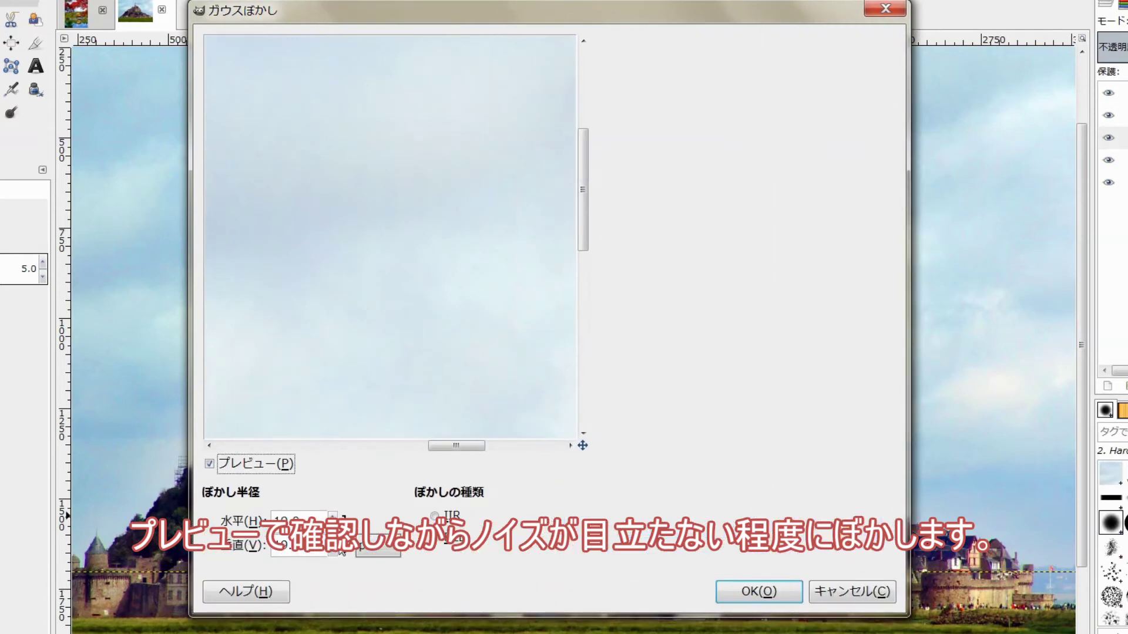
left_click(332, 552)
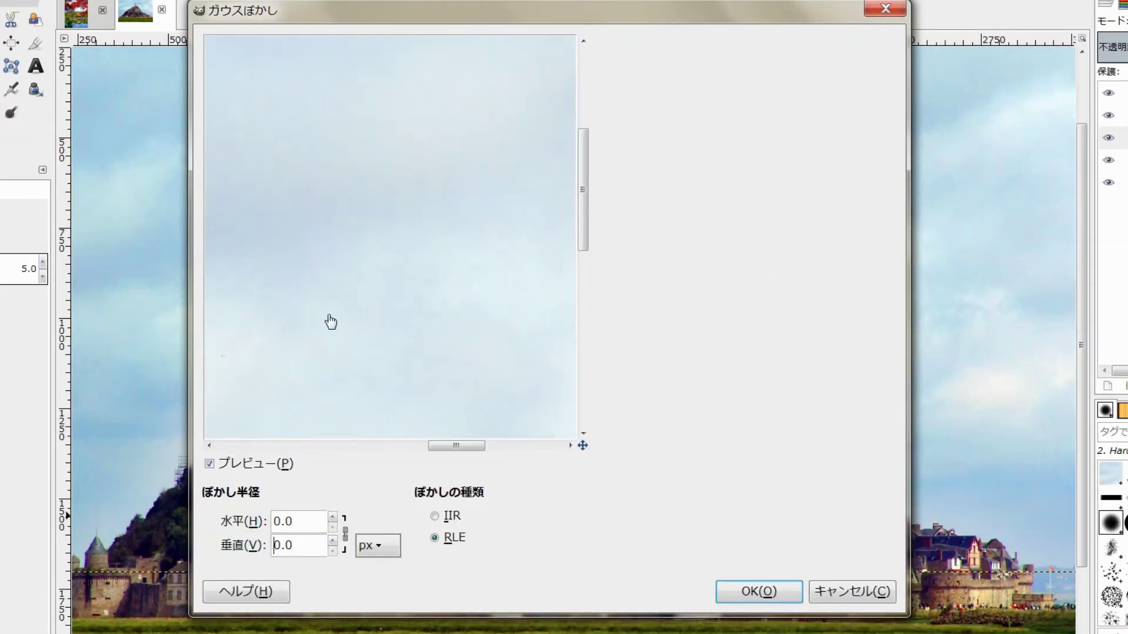
left_click(333, 516)
left_click(333, 515)
left_click(333, 516)
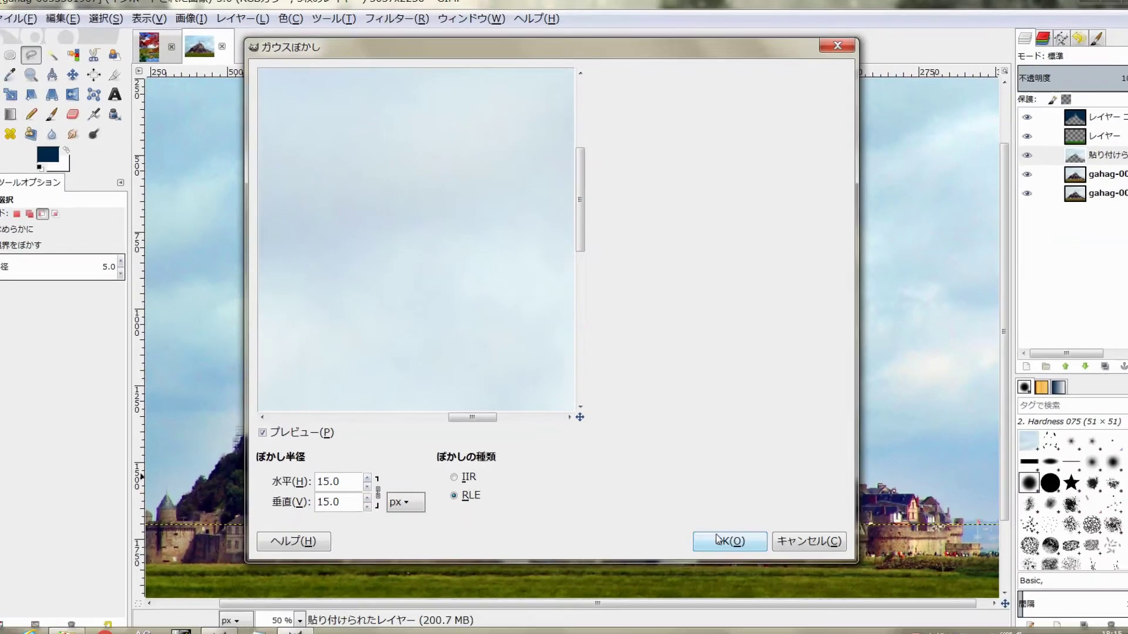
left_click(717, 526)
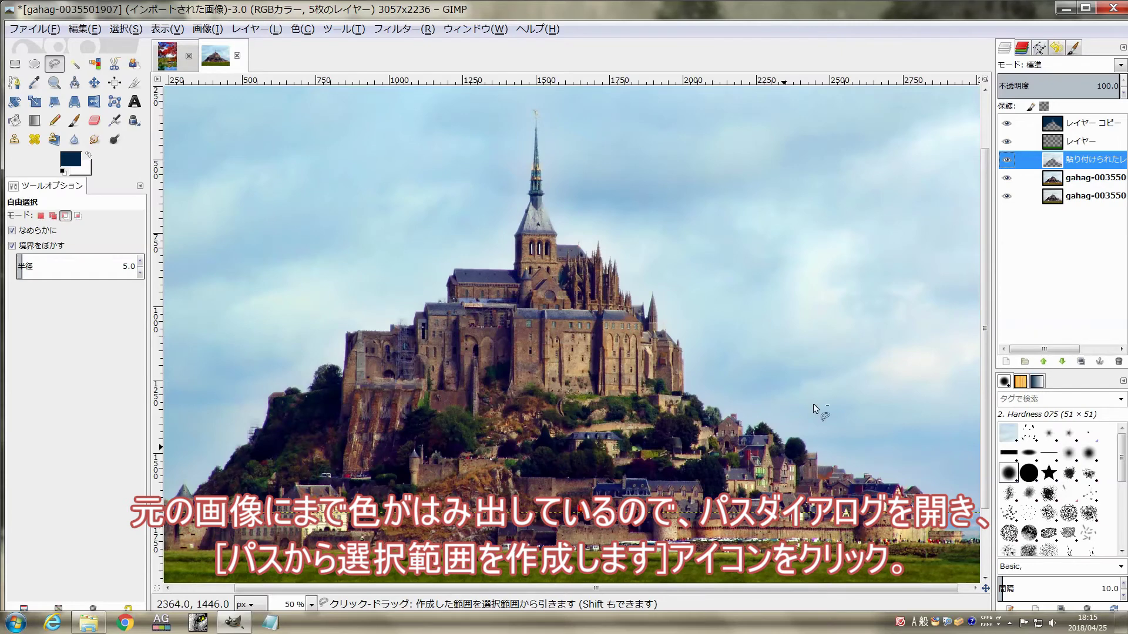
- Reload the saved sky path as a selection and invert it around the abbey
left_click(1040, 49)
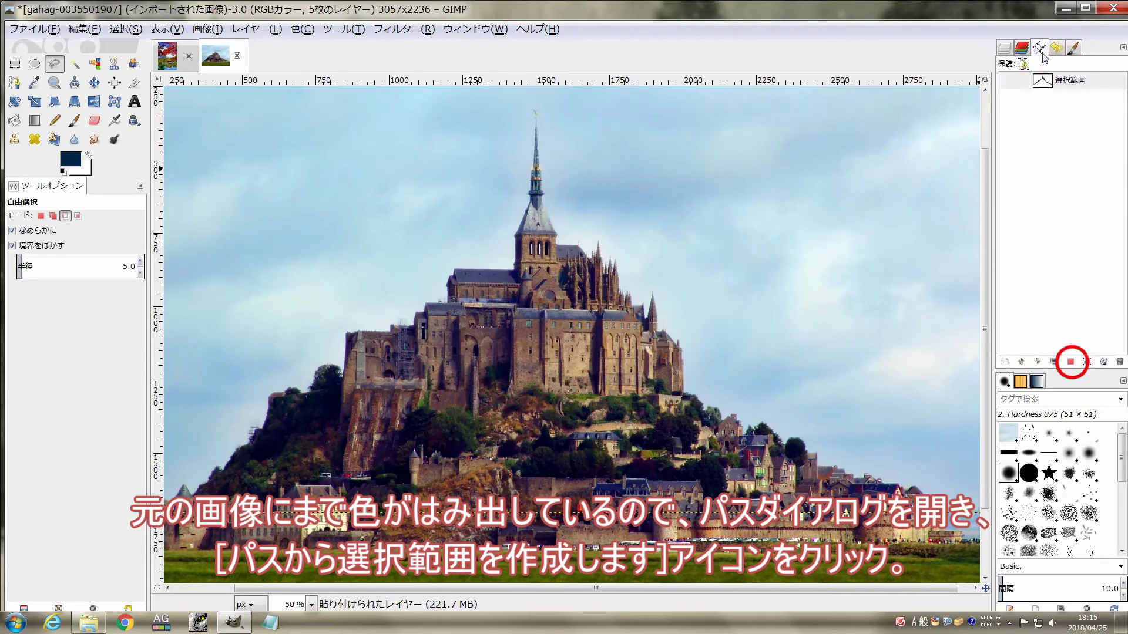
left_click(1069, 362)
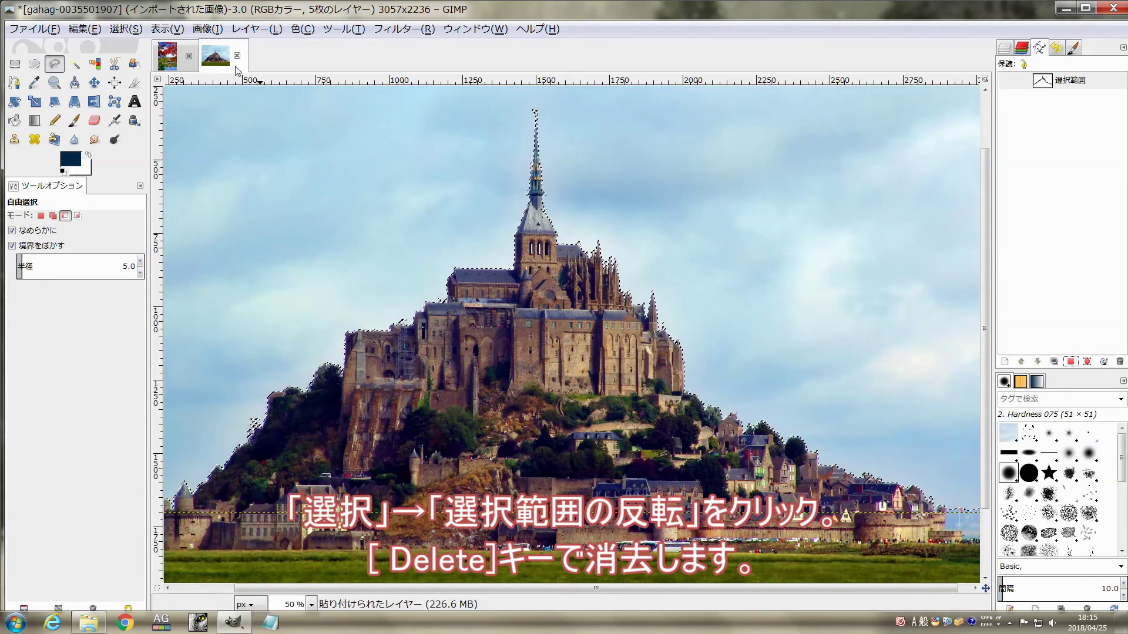
left_click(125, 29)
left_click(148, 80)
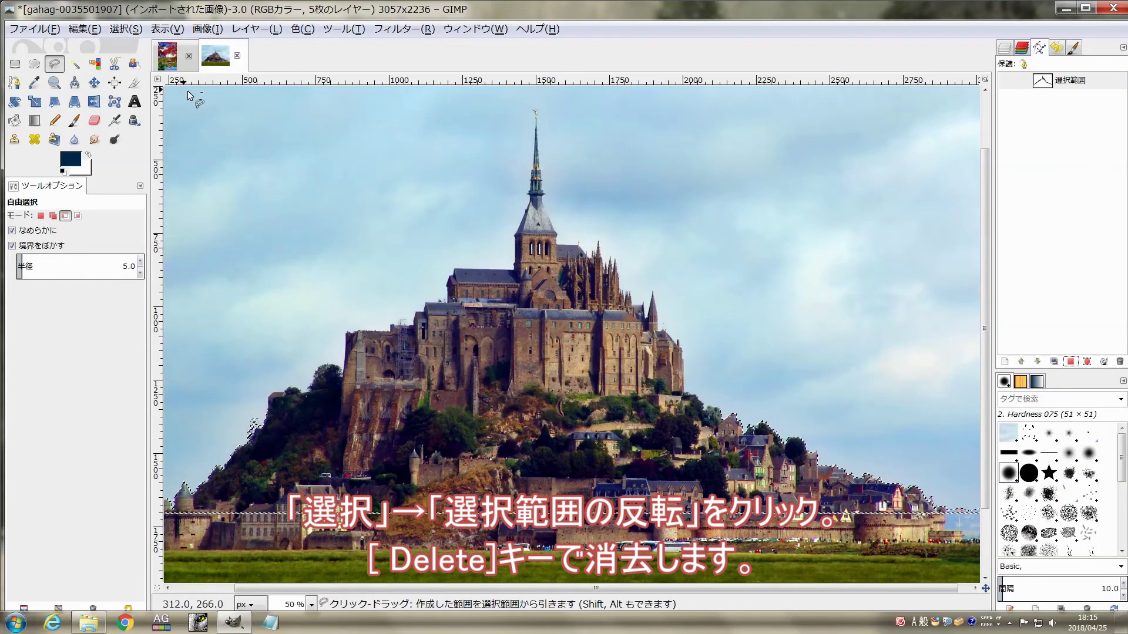
- Clear the selection and zoom in to check the sky is noise-free
key("ctrl+shift+a")
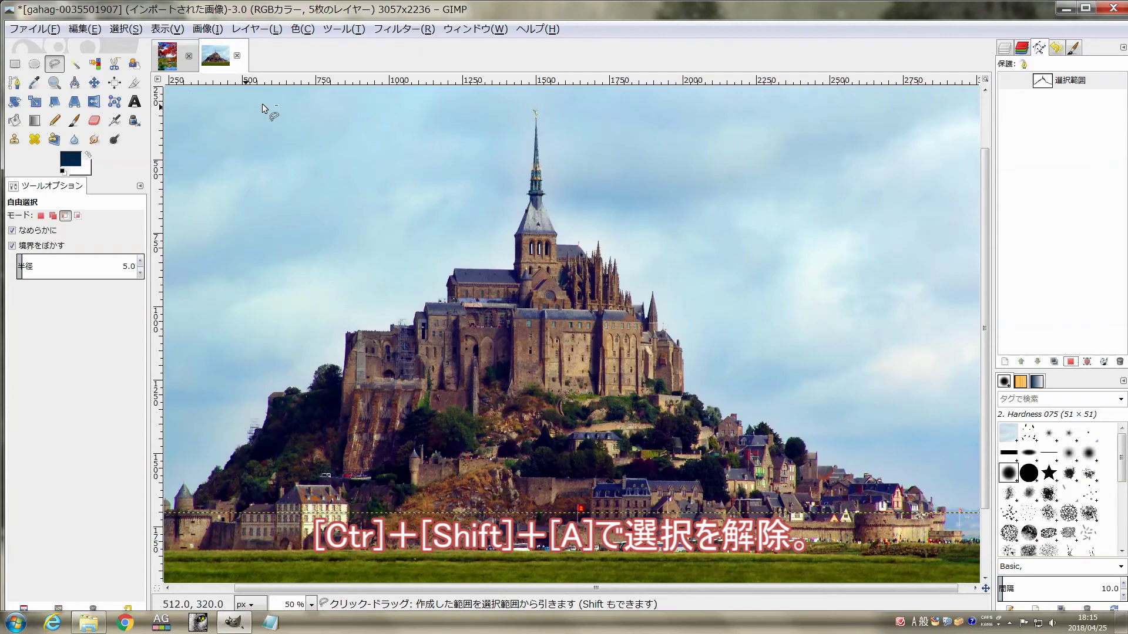
scroll(546, 224, "up", 4)
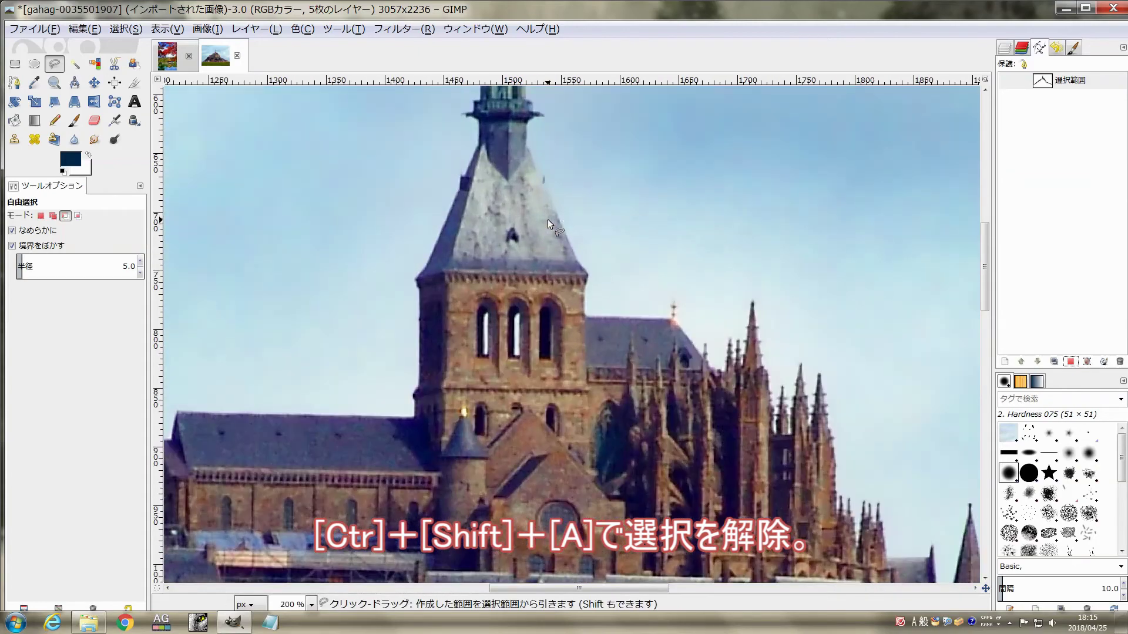
scroll(547, 220, "down", 2)
scroll(547, 221, "down", 2)
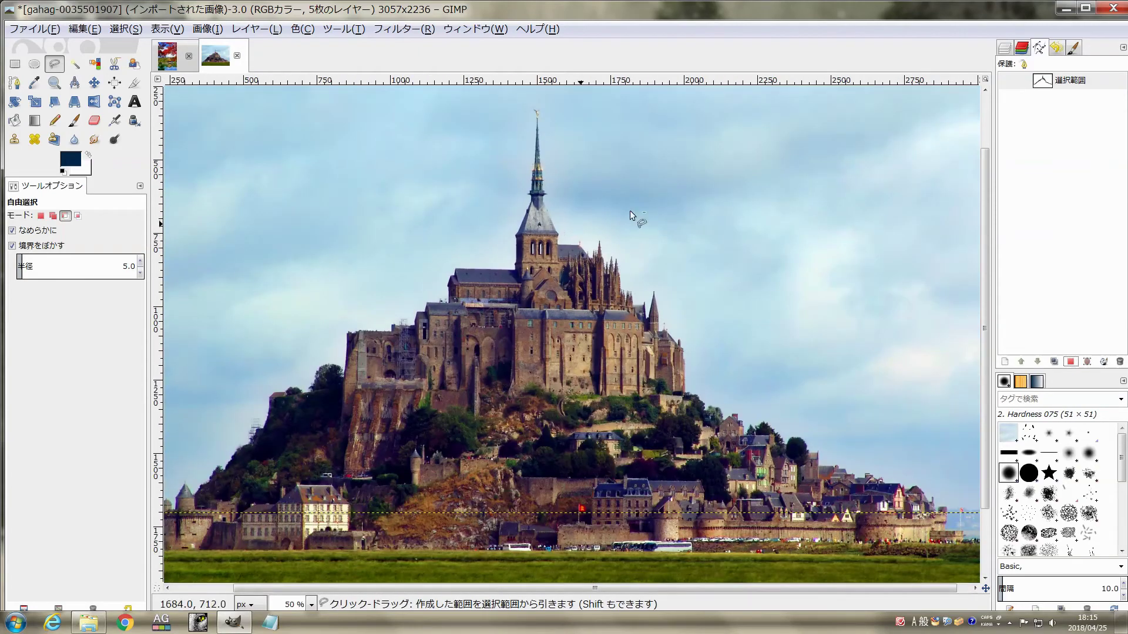
- Show the five-layer list again and fit the whole image in the window
left_click(1005, 47)
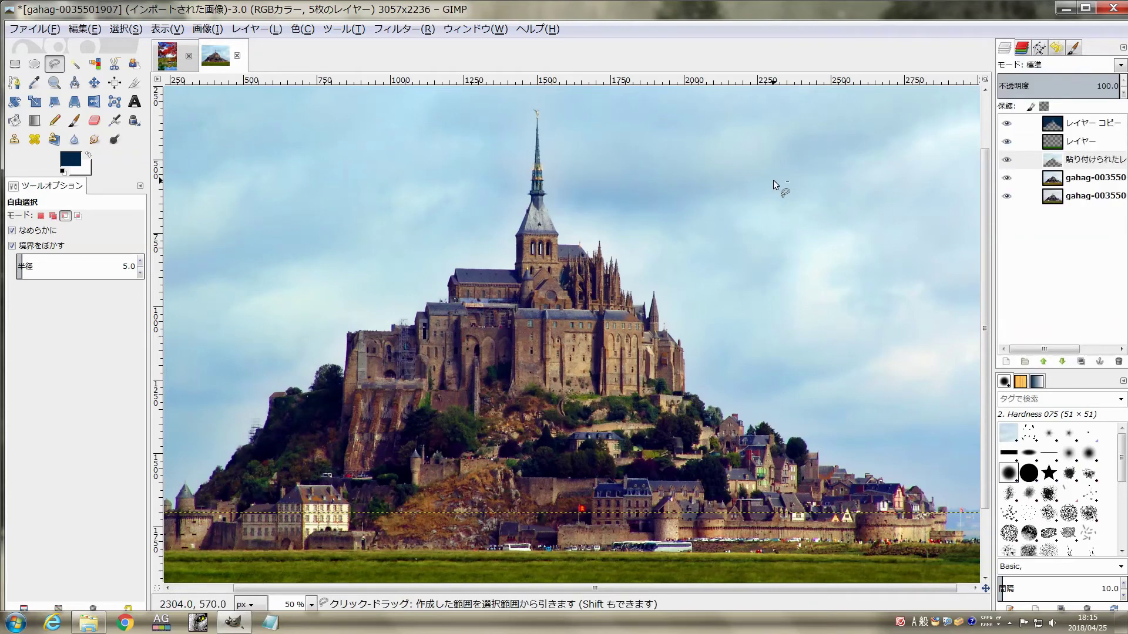
scroll(773, 180, "up", 4)
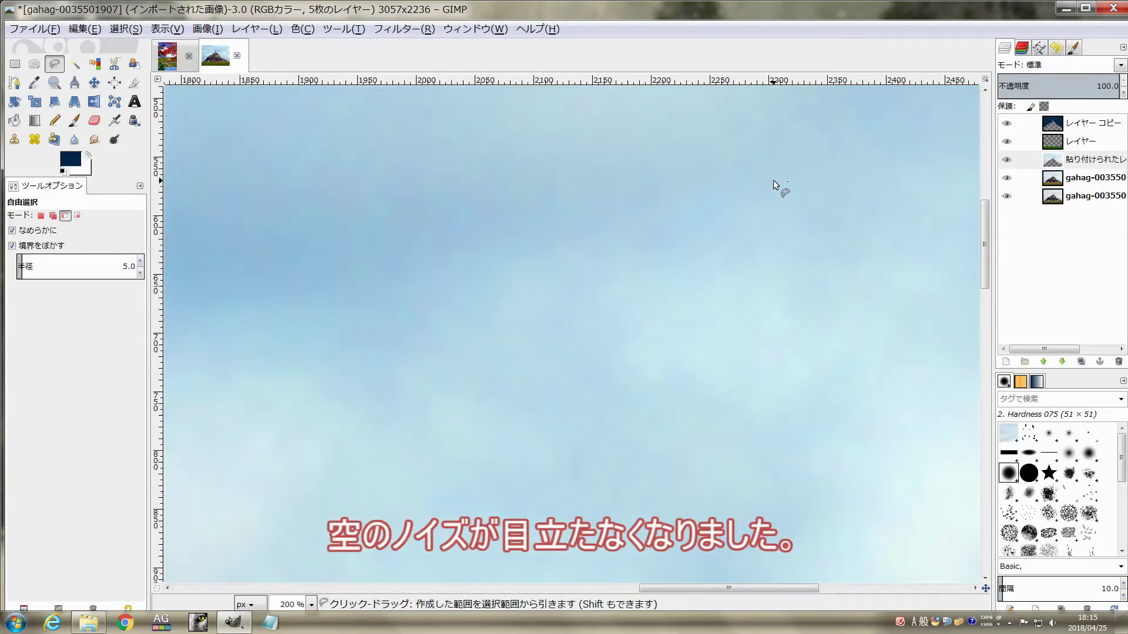
scroll(773, 180, "down", 4)
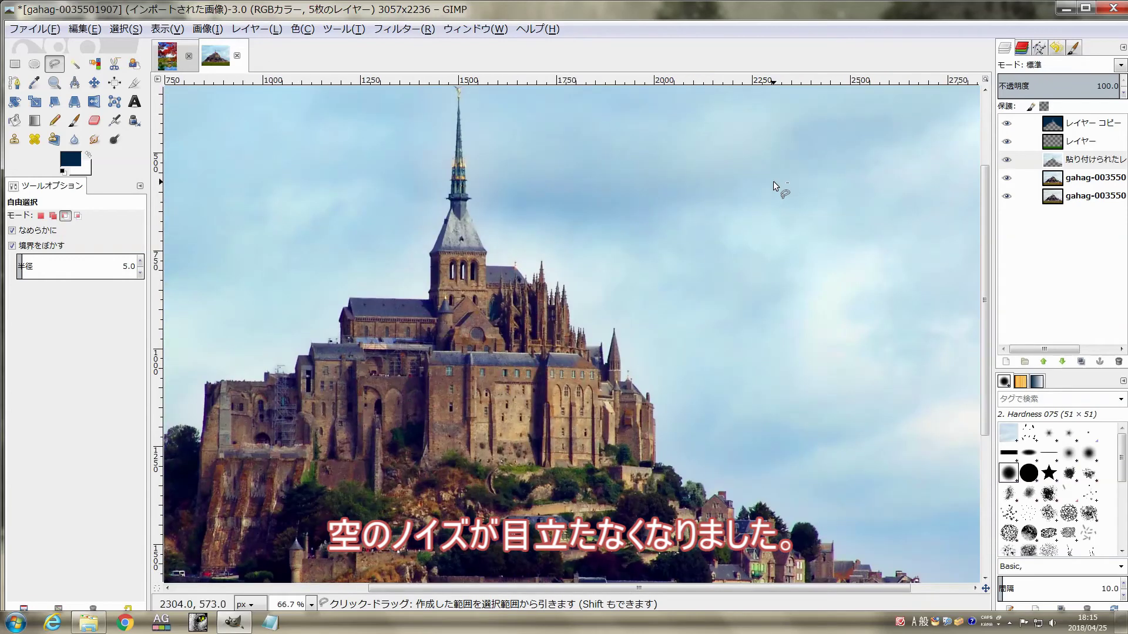
scroll(773, 181, "up", 2)
scroll(773, 180, "down", 3)
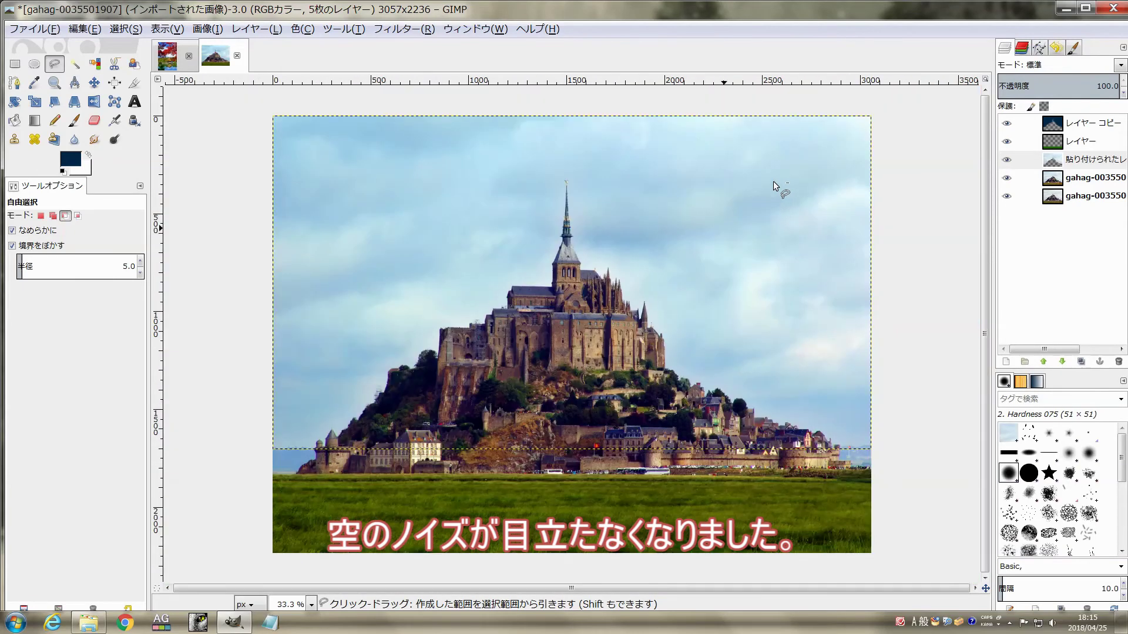
key("ctrl+shift+j")
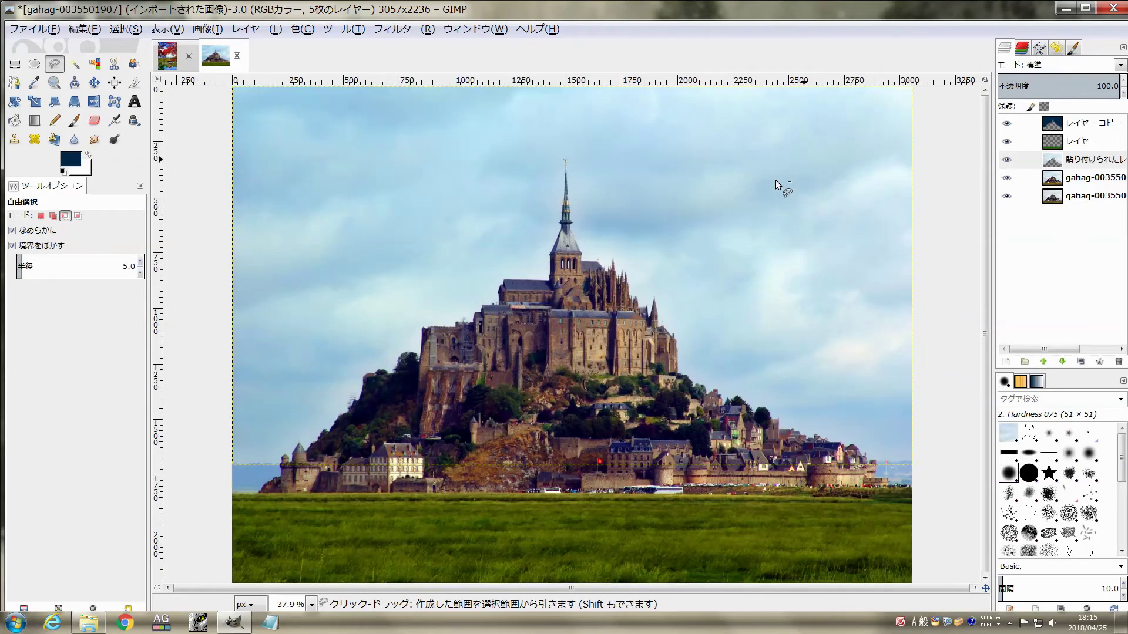
- Merge the visible layers into one enhanced layer, then toggle it off and on to compare
right_click(1032, 159)
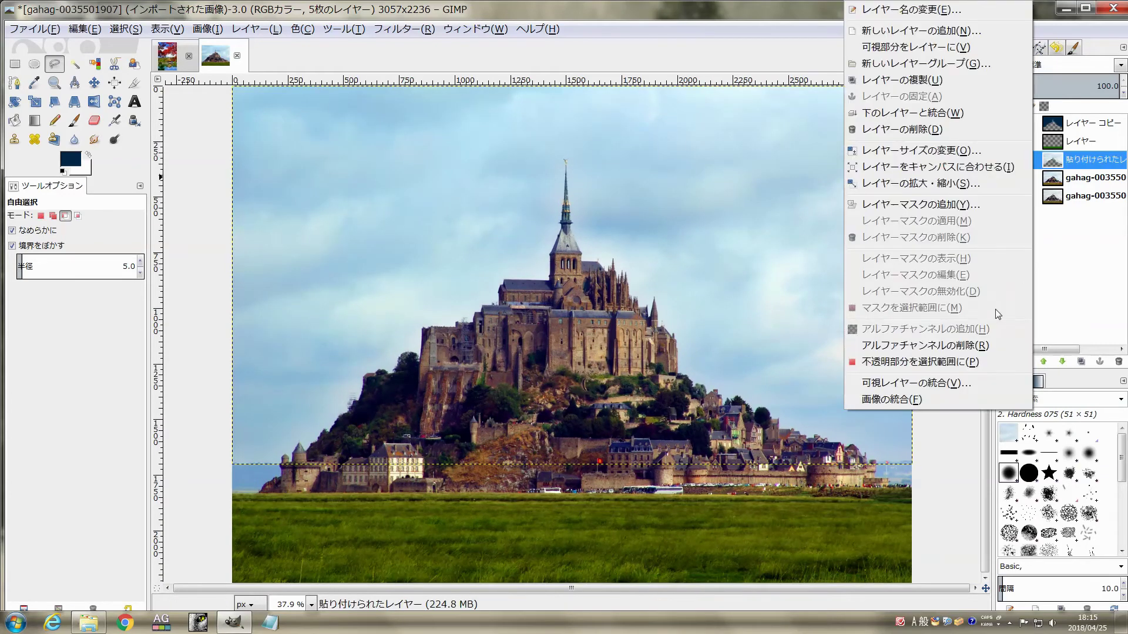
left_click(937, 383)
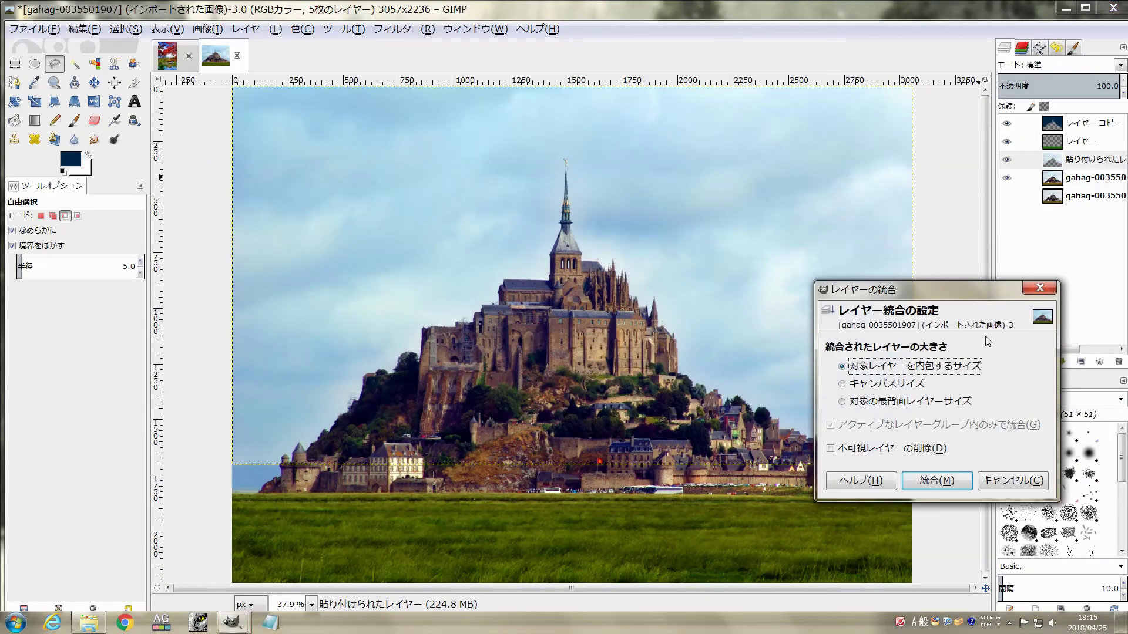
left_click(955, 480)
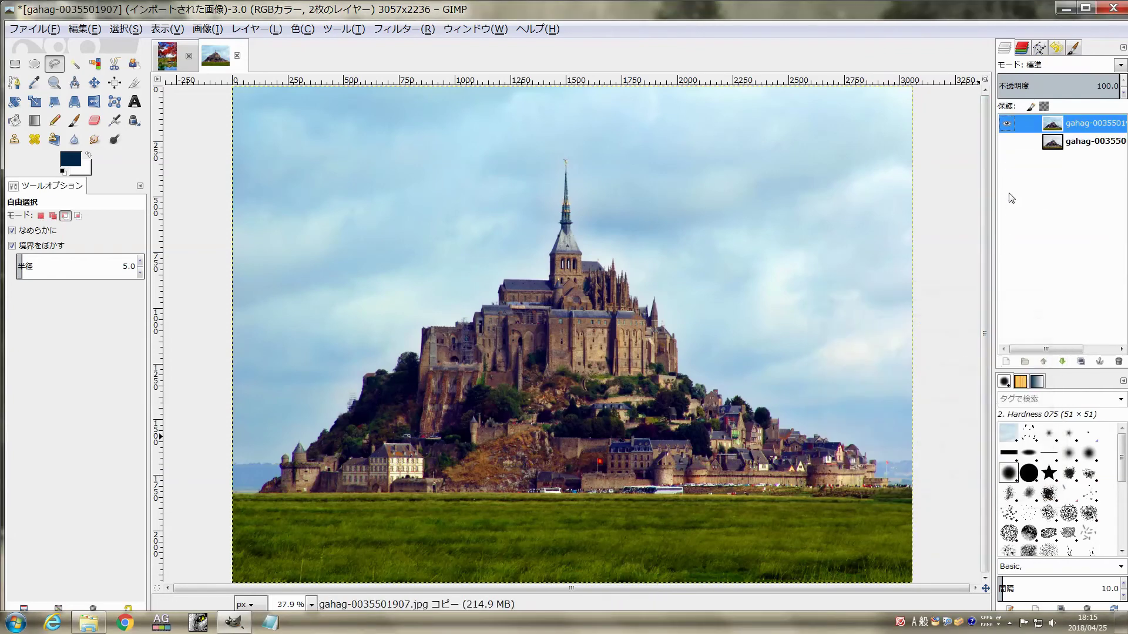
left_click(1007, 124)
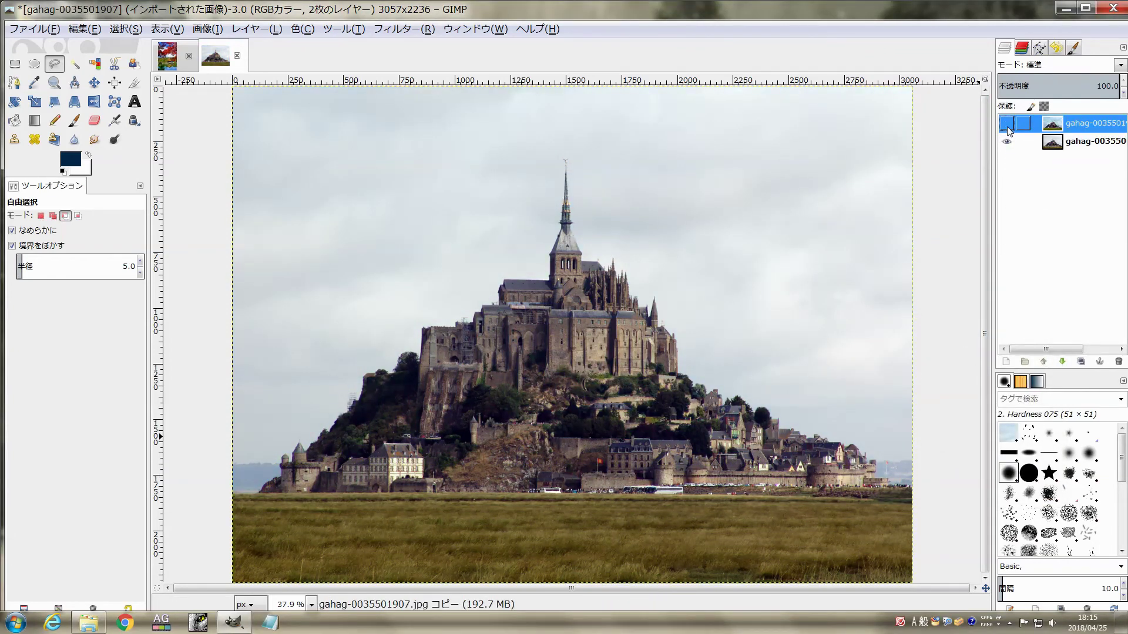
left_click(1007, 125)
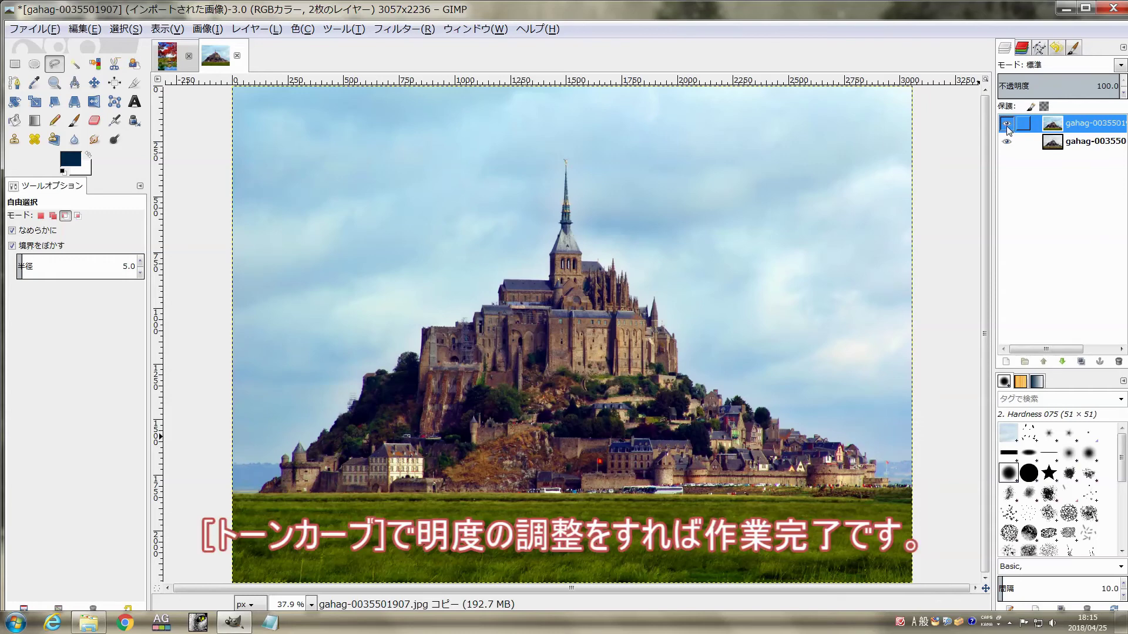
- Apply a Curves adjustment raising the Value curve's midpoint to lighten the photo
left_click(302, 29)
left_click(379, 146)
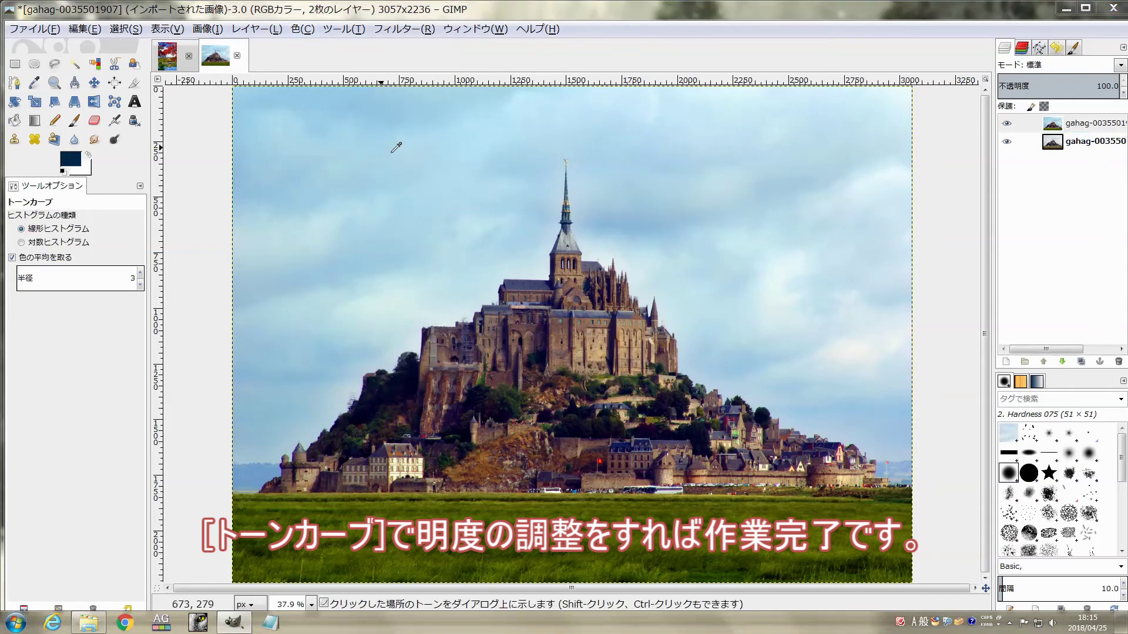
left_click_drag(952, 356, 978, 331)
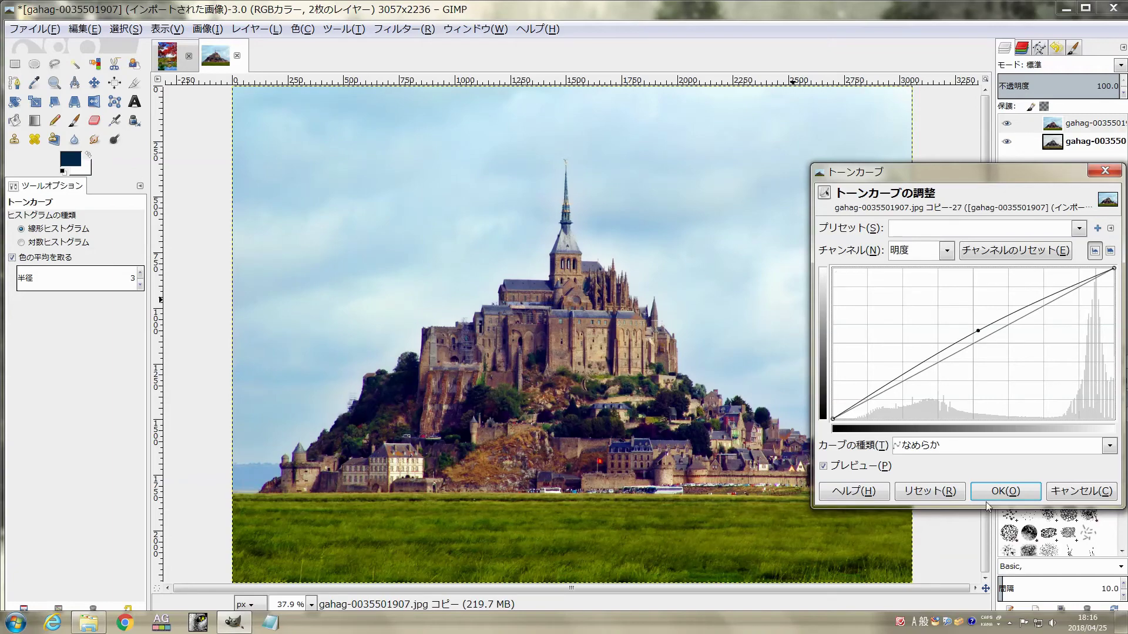
left_click(1020, 493)
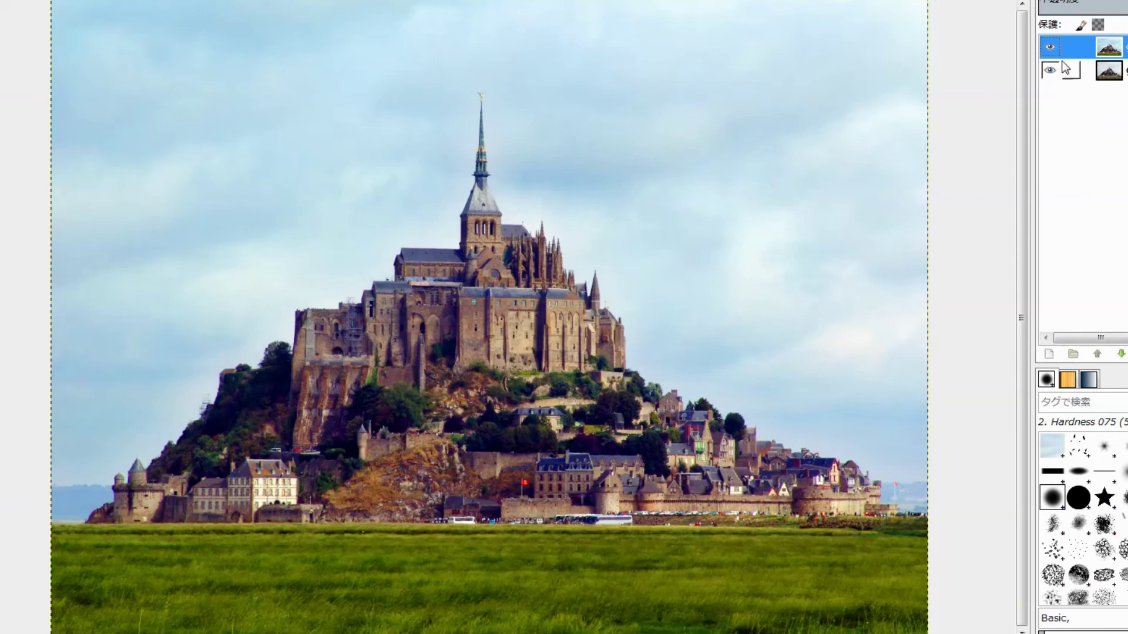
left_click(1049, 47)
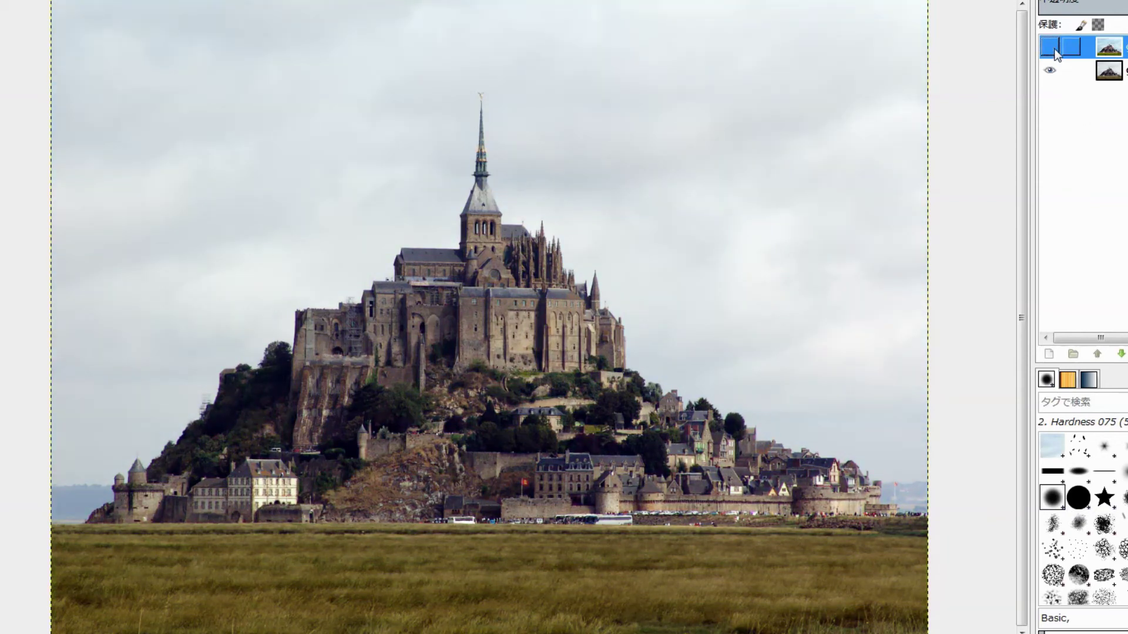
left_click(1054, 50)
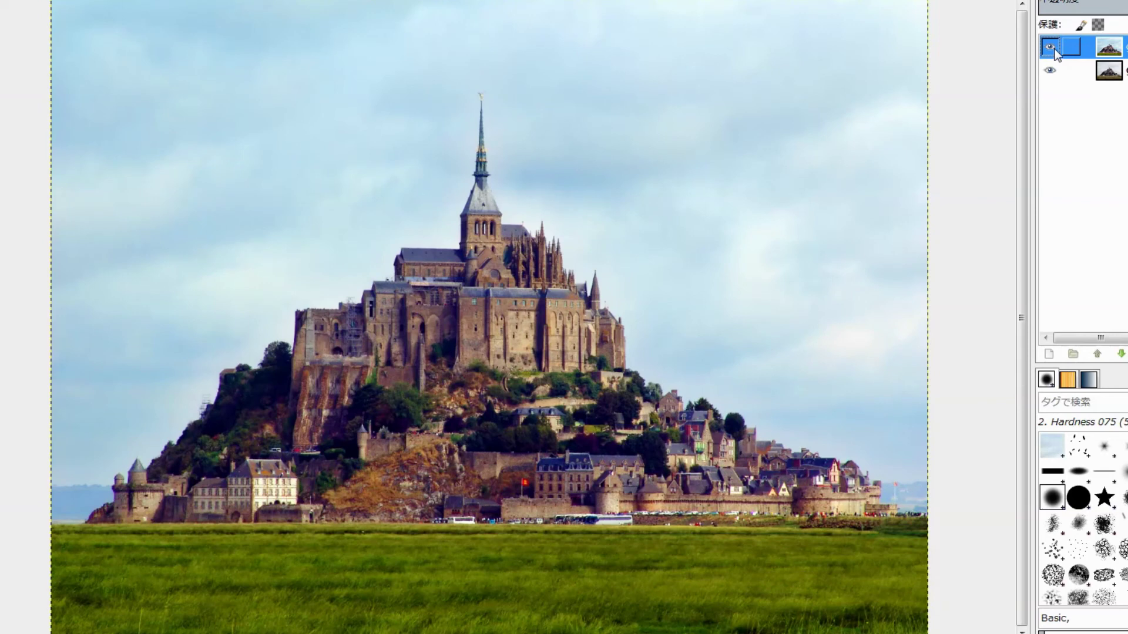
left_click(1055, 50)
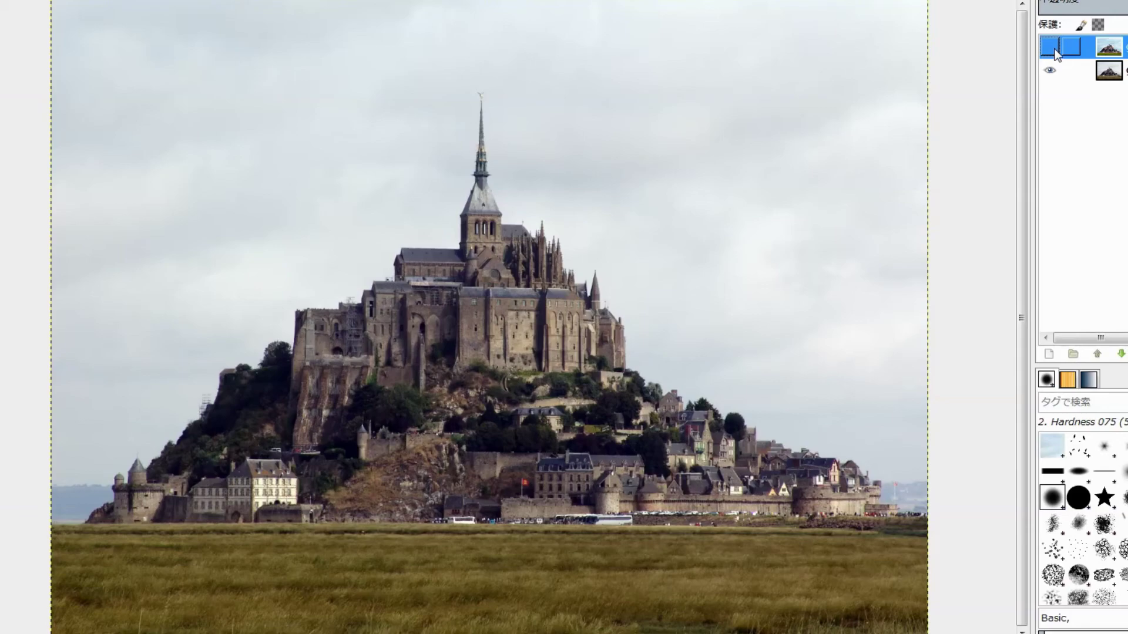
left_click(1050, 47)
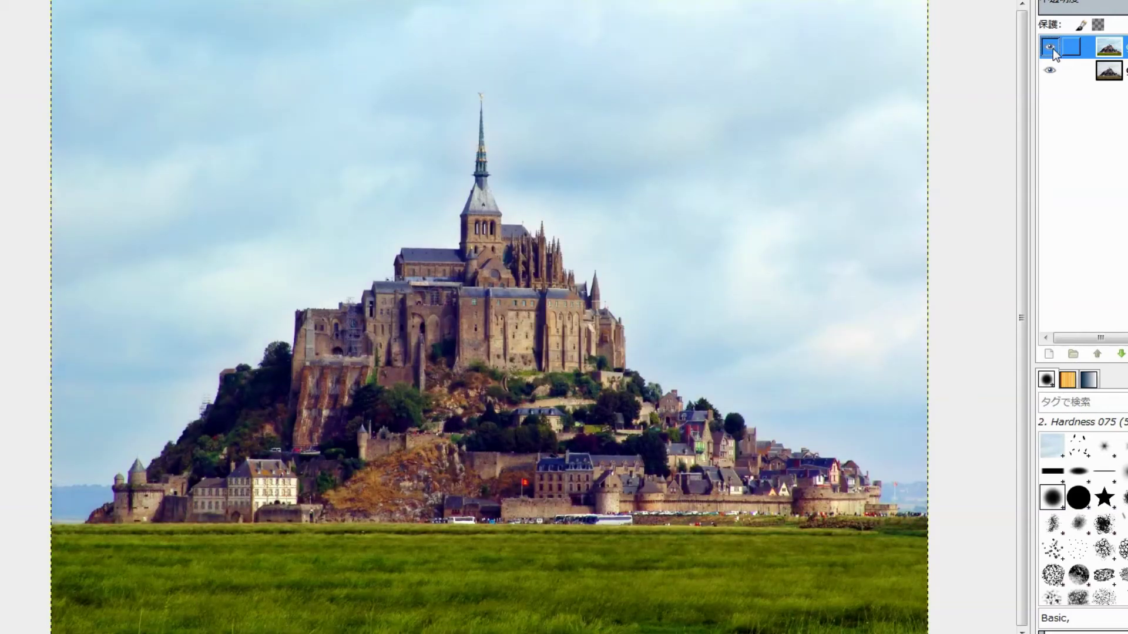